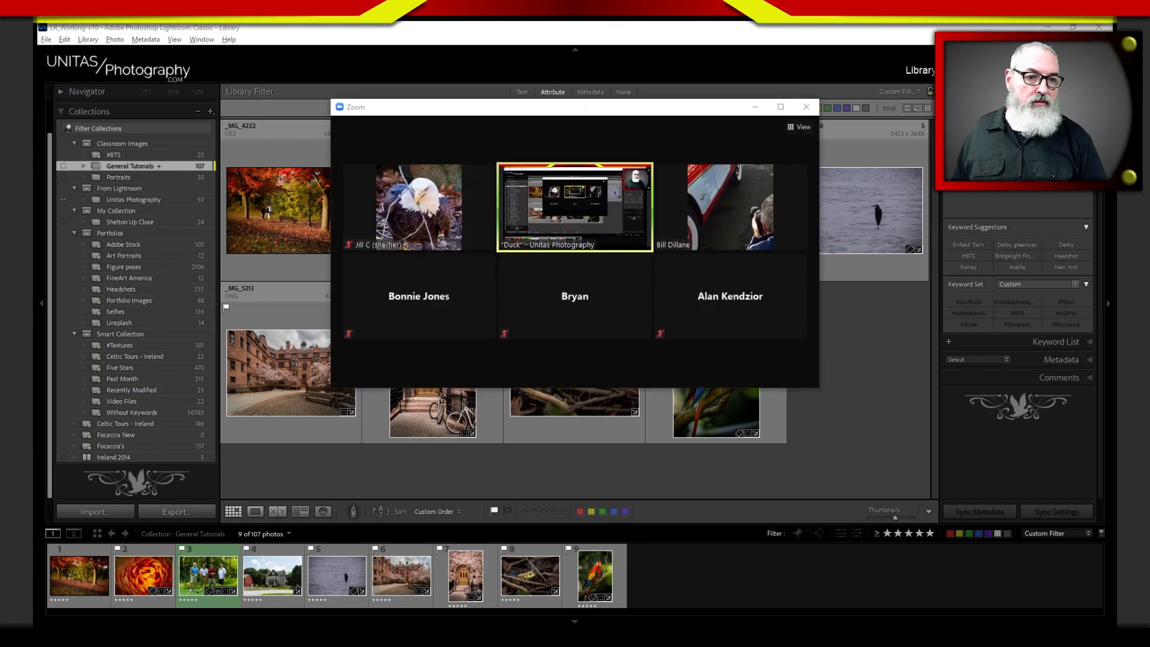
Switch from the Zoom meeting to Lightroom Classic and open the heron photo _MG_4688 in the Develop module
{"action": "left_click", "coordinate": [893, 407]}
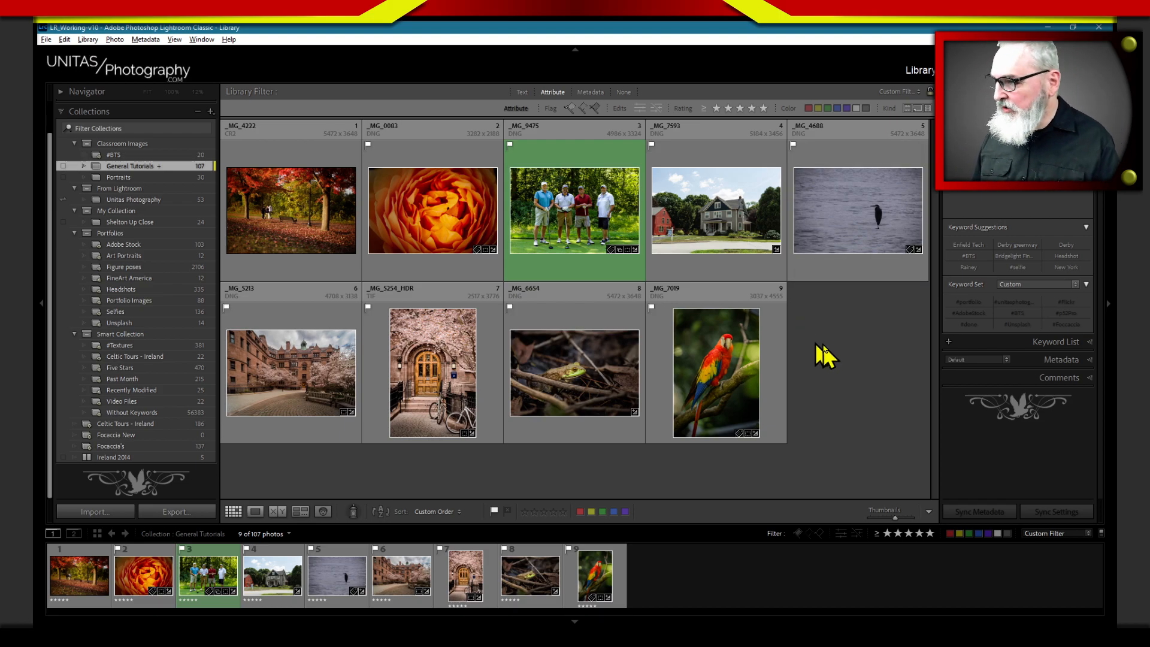
{"action": "left_click", "coordinate": [311, 277]}
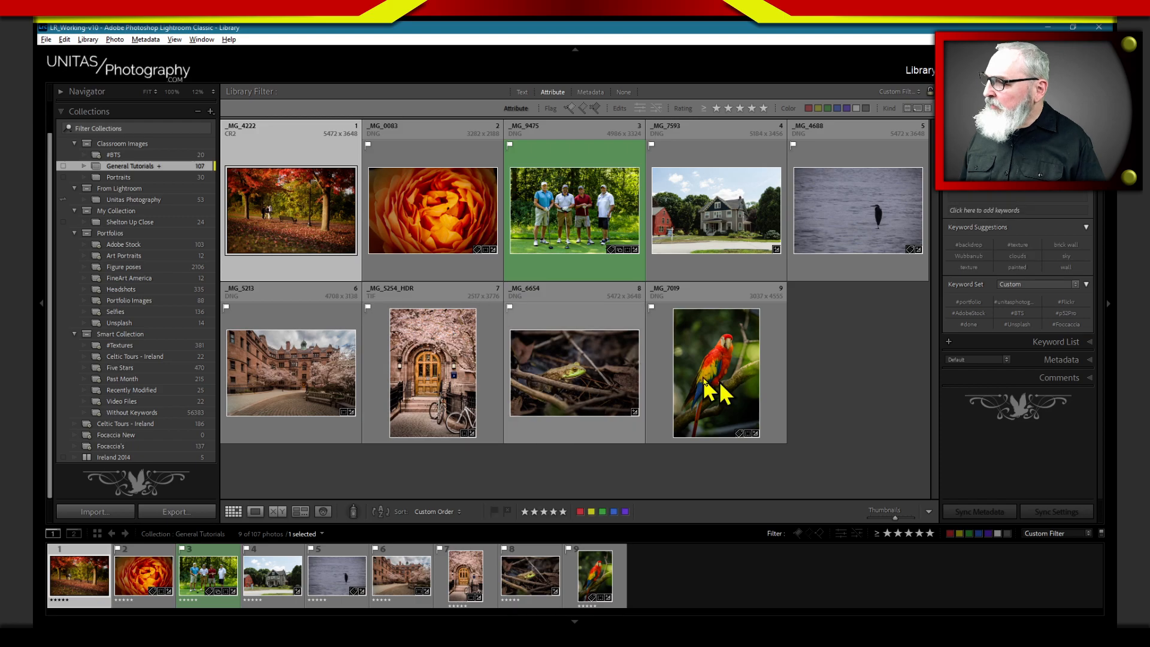
{"action": "left_click", "coordinate": [864, 394]}
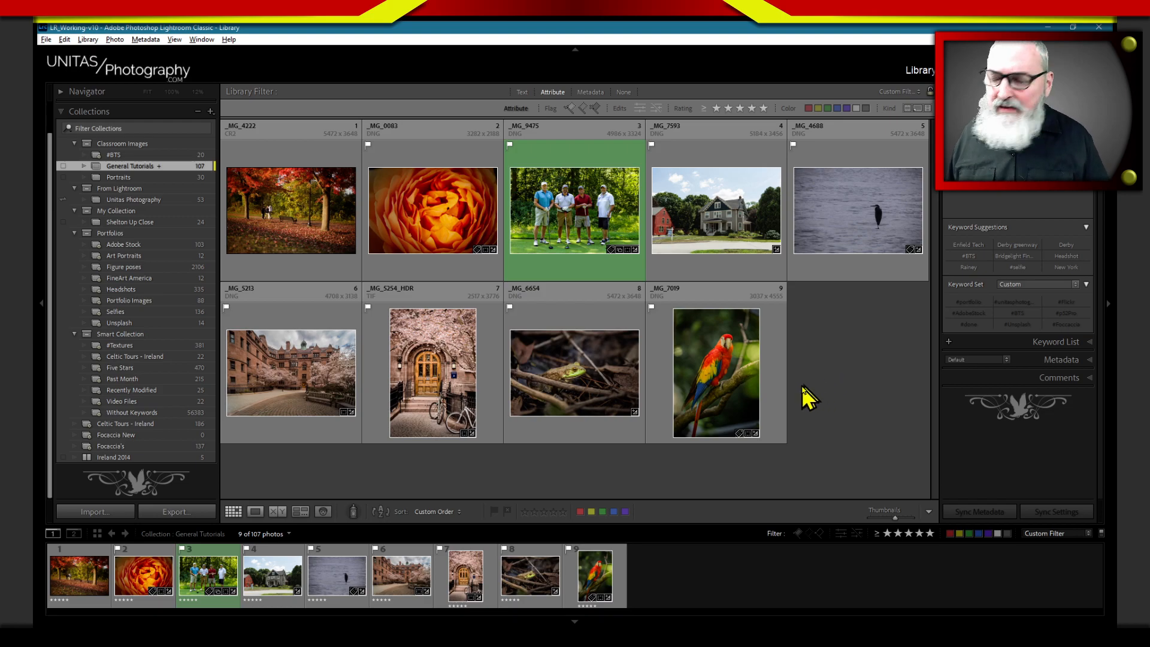
{"action": "left_click", "coordinate": [812, 225]}
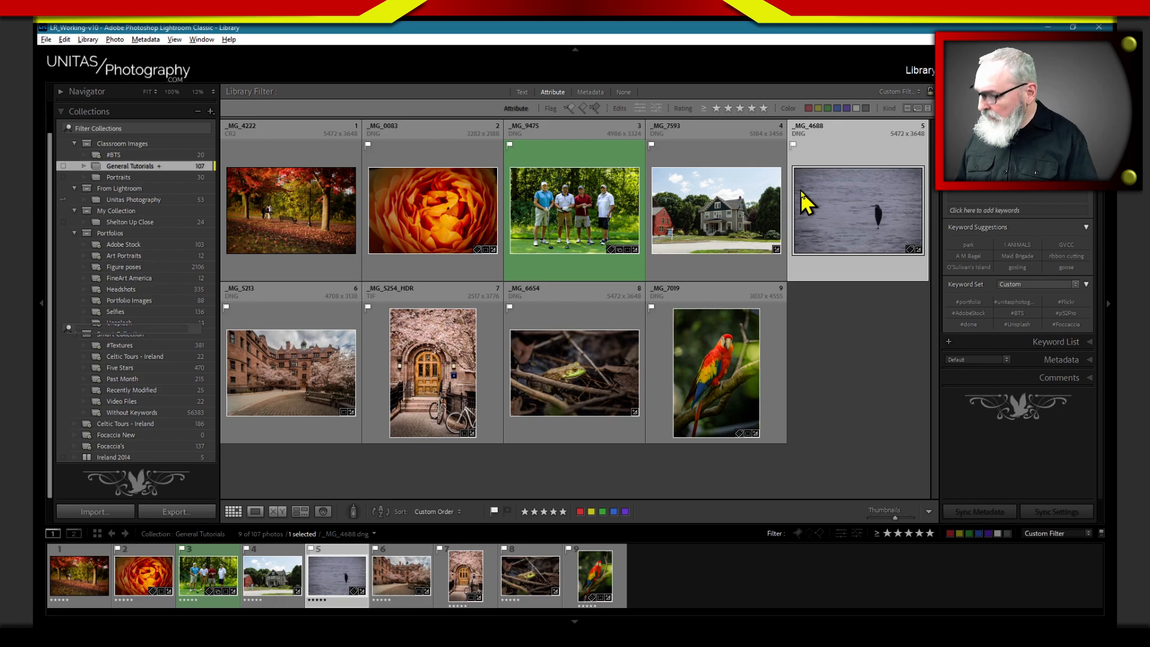
{"action": "key", "text": "d"}
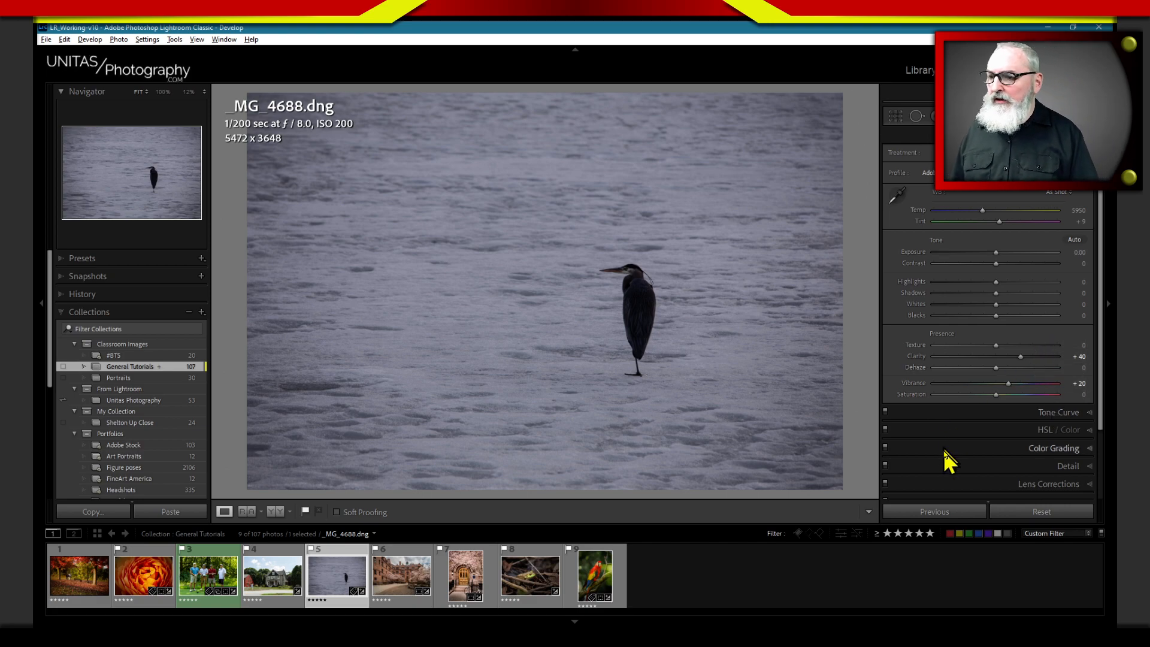
Select the heron photo _MG_4688 and raise its exposure to +1.29
{"action": "left_click", "coordinate": [903, 570]}
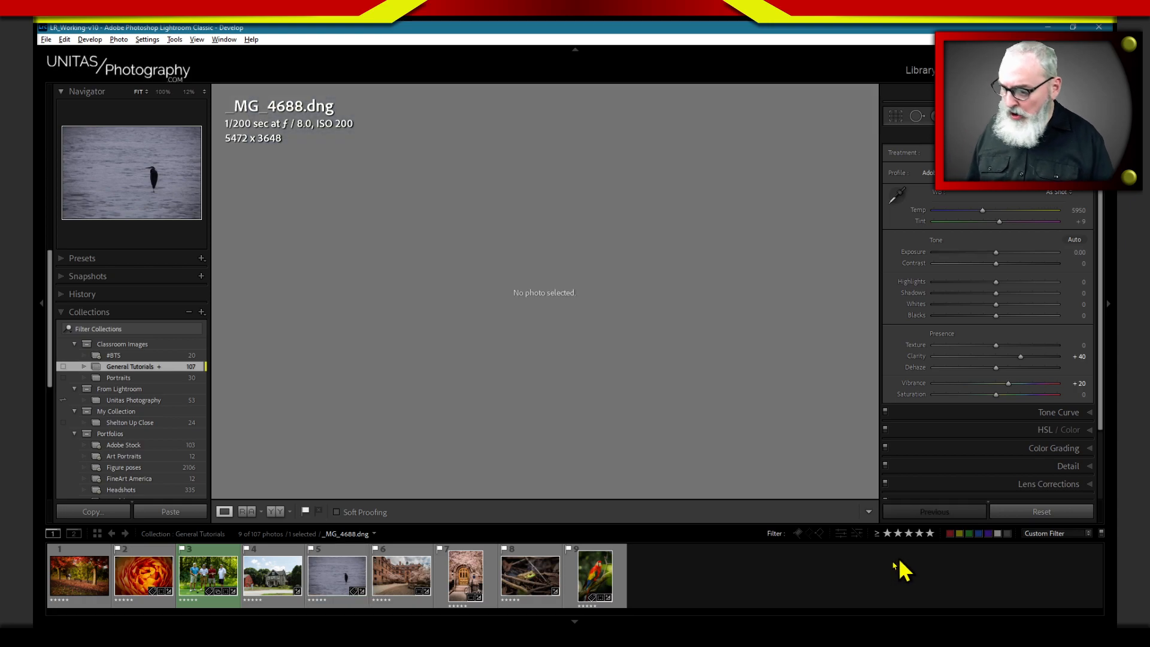
{"action": "left_click", "coordinate": [329, 578]}
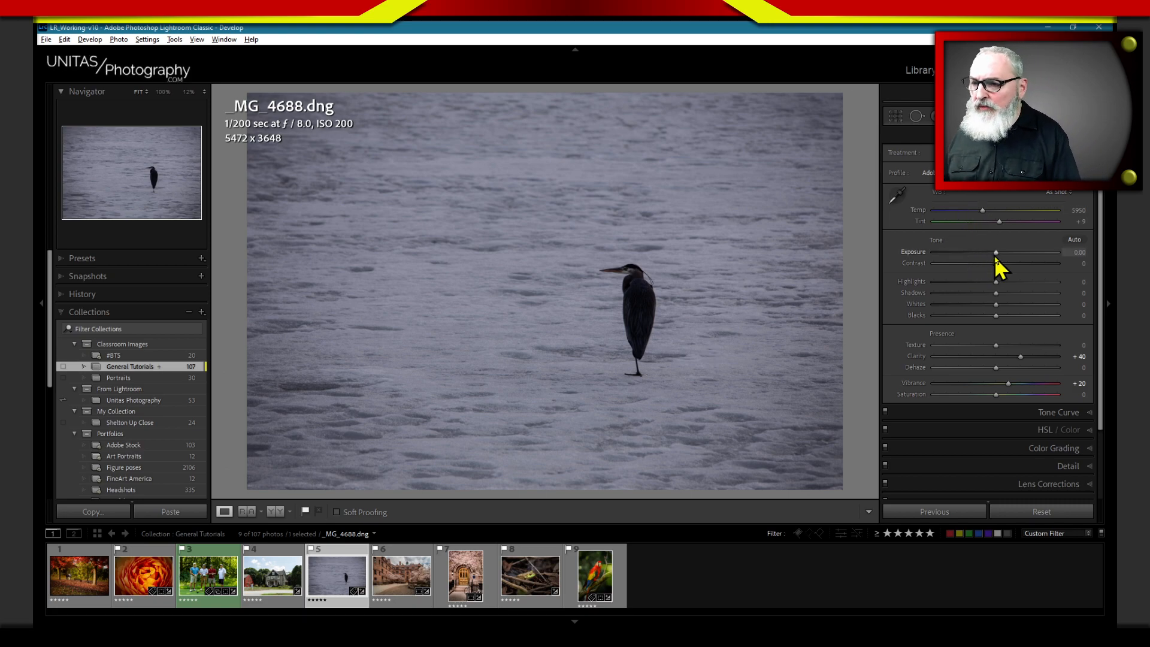
{"action": "left_click_drag", "start_coordinate": [998, 253], "coordinate": [1006, 253]}
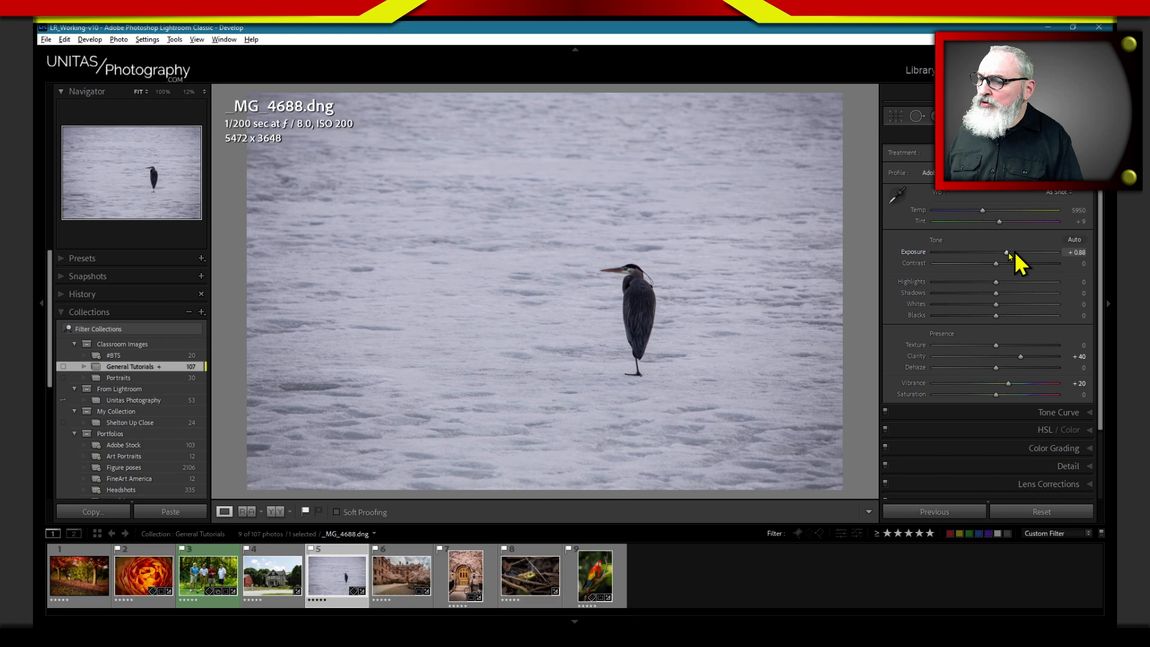
{"action": "left_click", "coordinate": [1010, 254]}
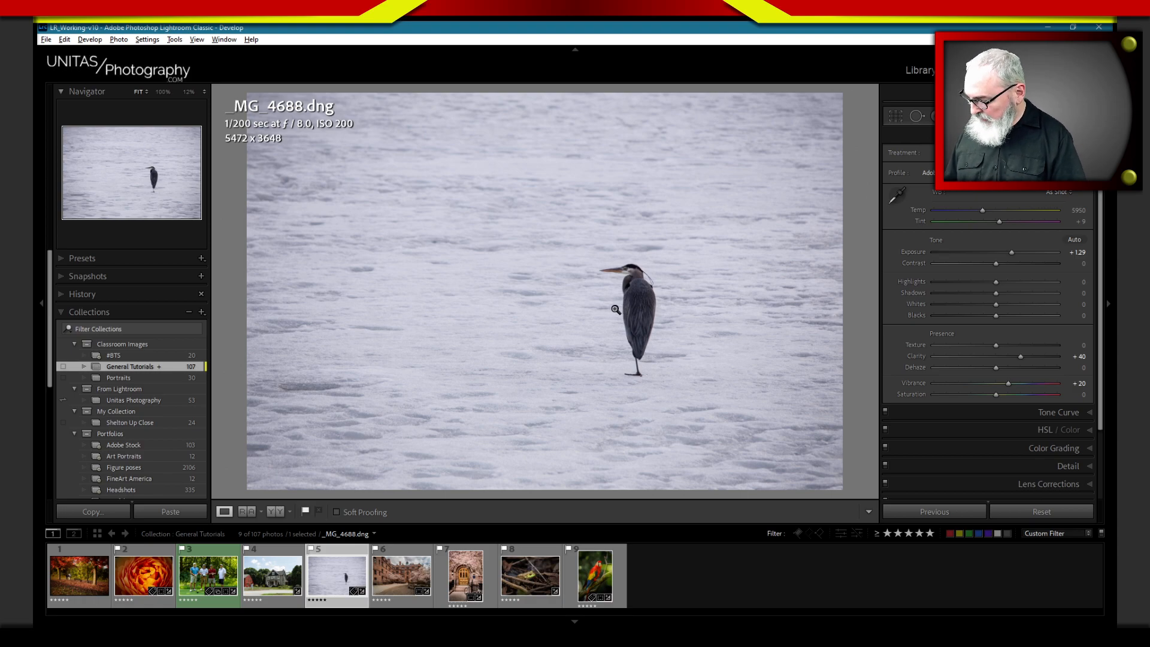
Crop the photo to about 4468 x 2978 with the heron in the right part of the frame
{"action": "key", "text": "r"}
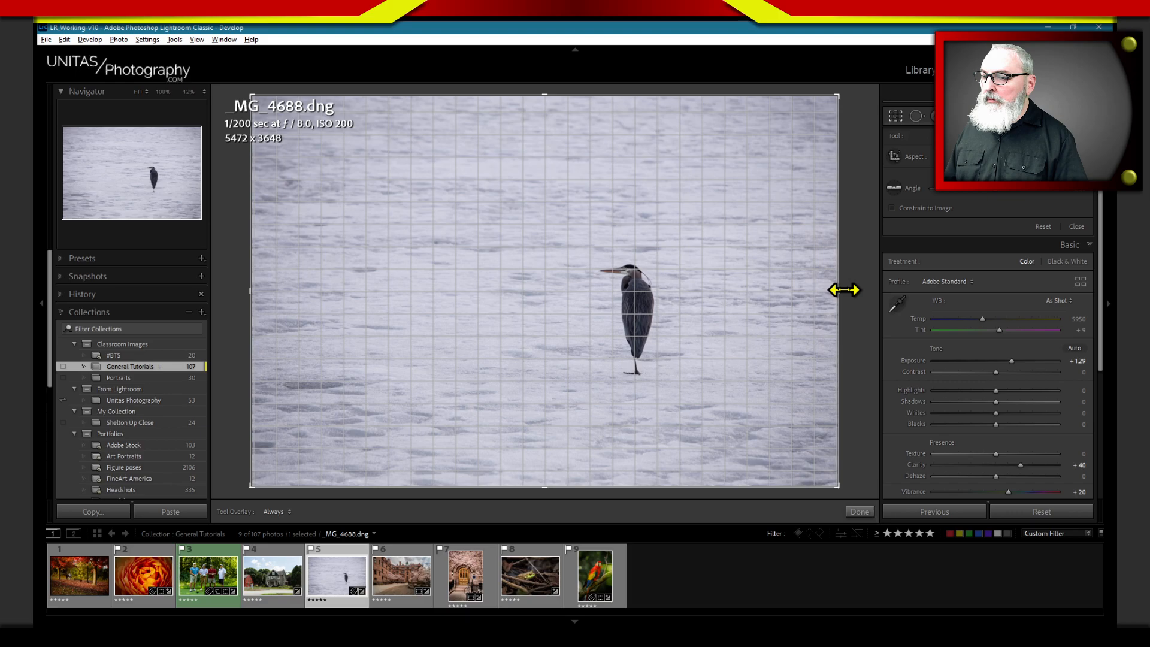
{"action": "left_click_drag", "start_coordinate": [844, 290], "coordinate": [793, 292]}
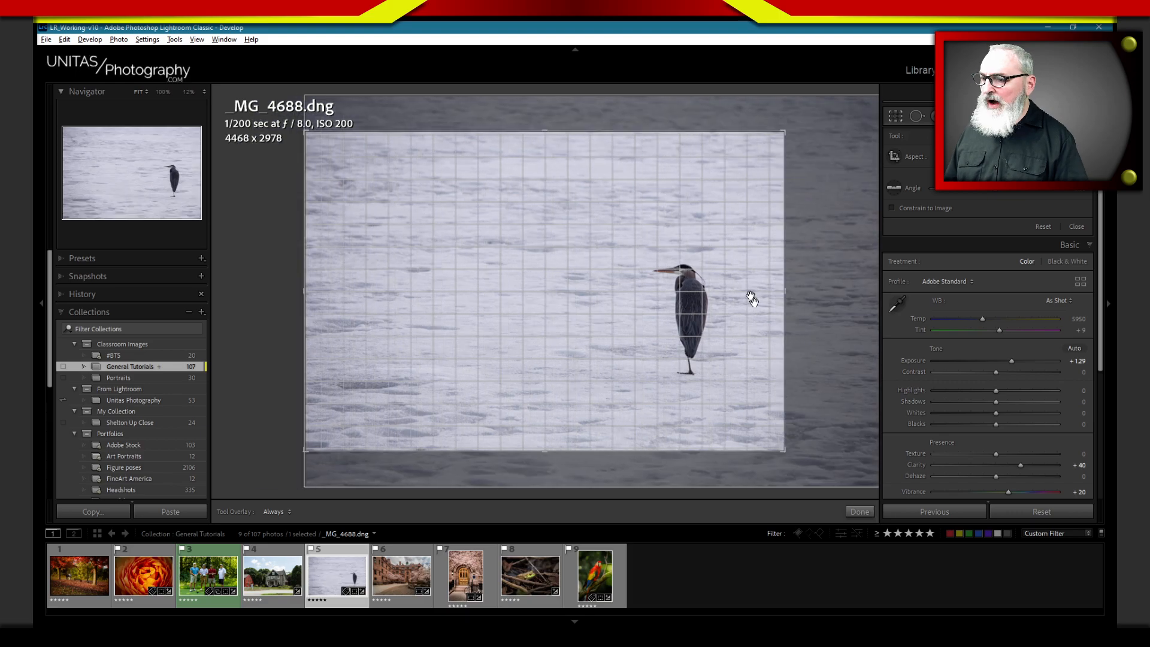
{"action": "left_click_drag", "start_coordinate": [772, 329], "coordinate": [769, 315]}
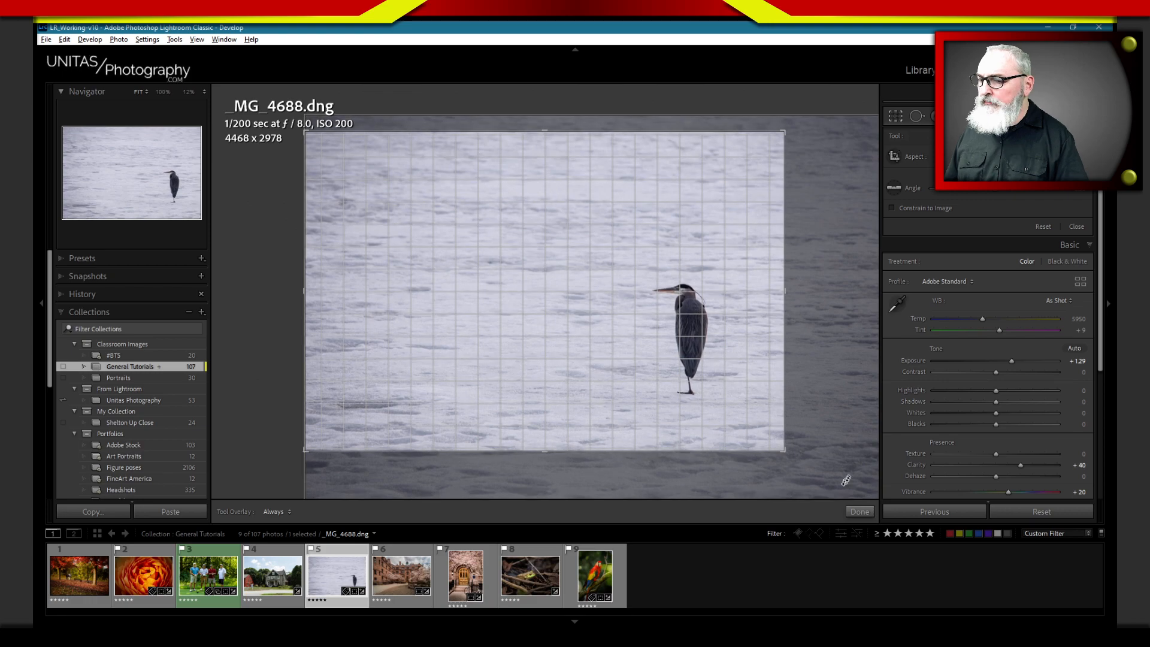
{"action": "left_click", "coordinate": [860, 512]}
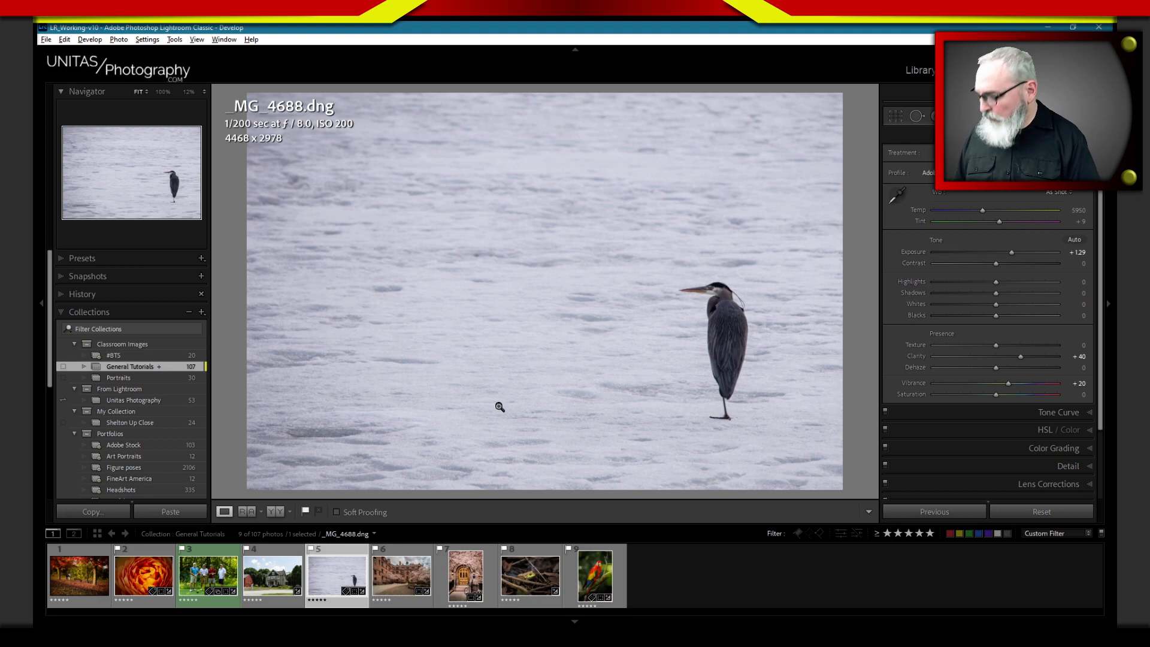
Recrop the photo tighter to about 2542 x 1695, placing the heron in the left third of the frame
{"action": "key", "text": "r"}
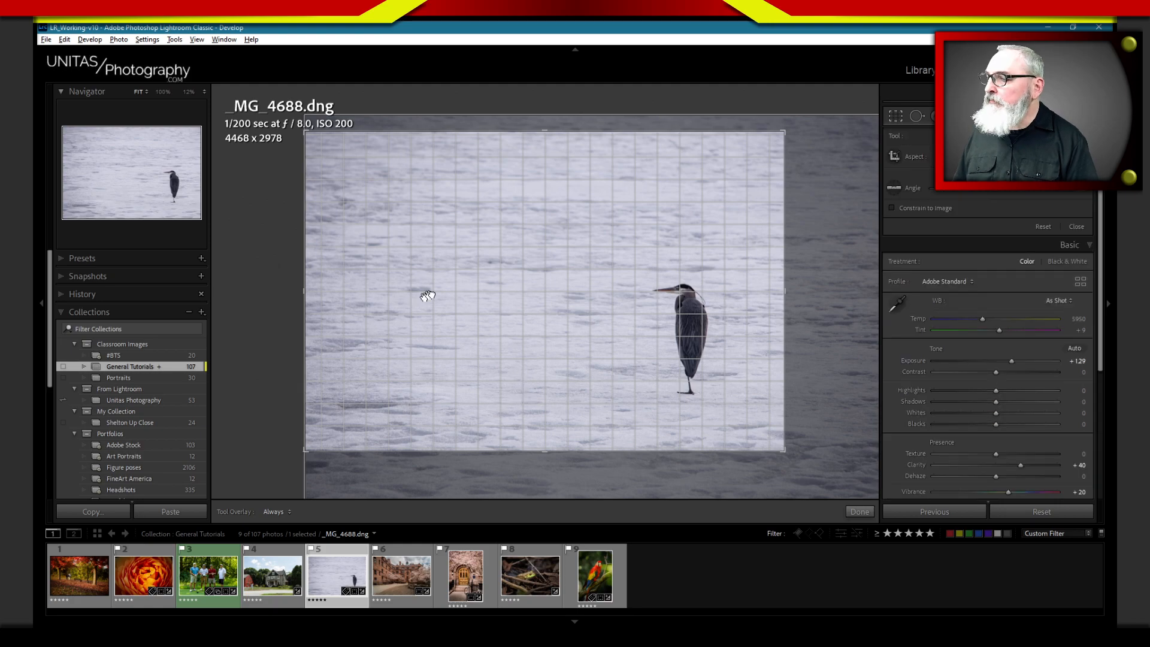
{"action": "left_click_drag", "start_coordinate": [640, 322], "coordinate": [532, 285]}
{"action": "left_click_drag", "start_coordinate": [310, 290], "coordinate": [409, 289]}
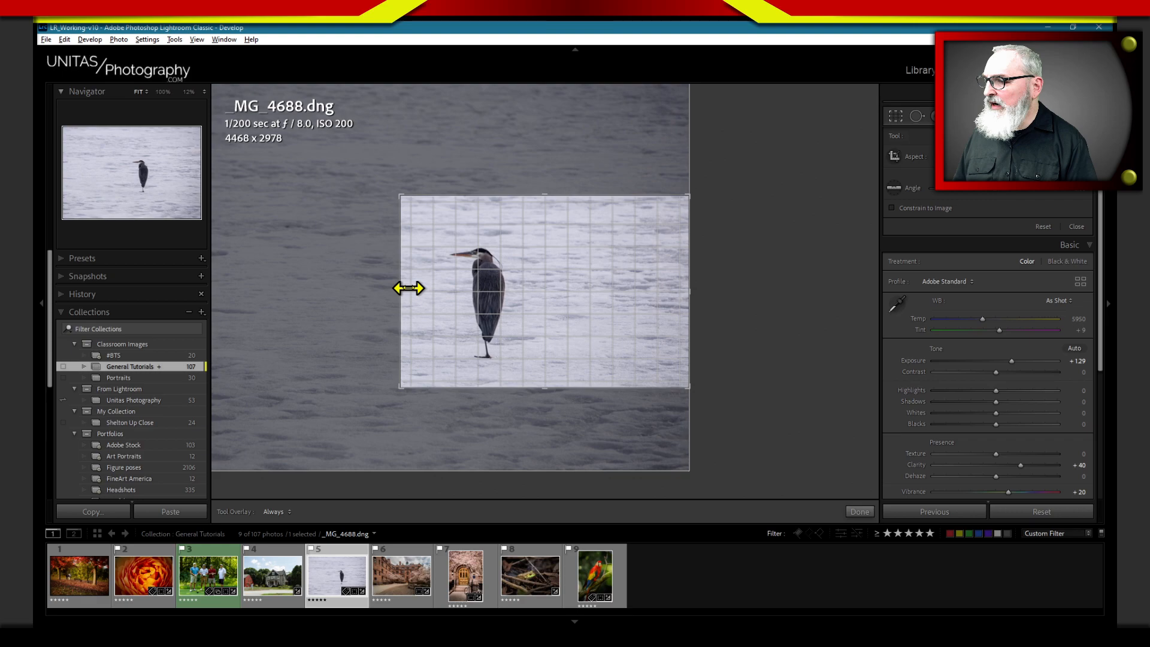
{"action": "key", "text": "Return"}
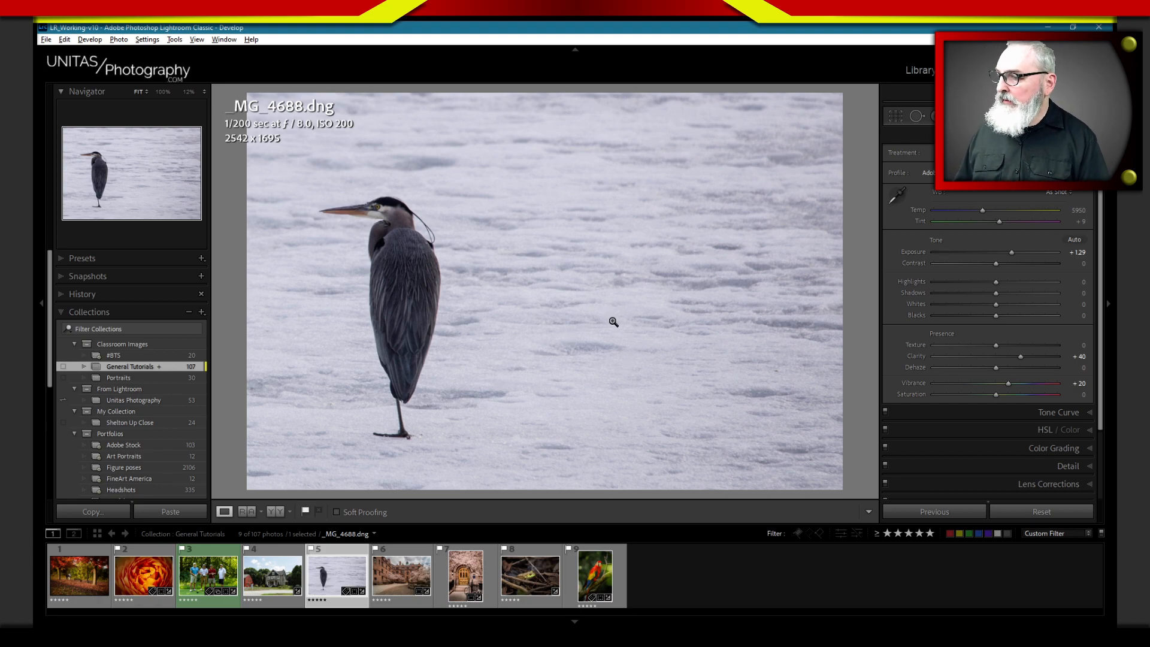
Recrop the photo to about 3532 x 2354, placing the heron in the lower right facing into the open ice
{"action": "key", "text": "r"}
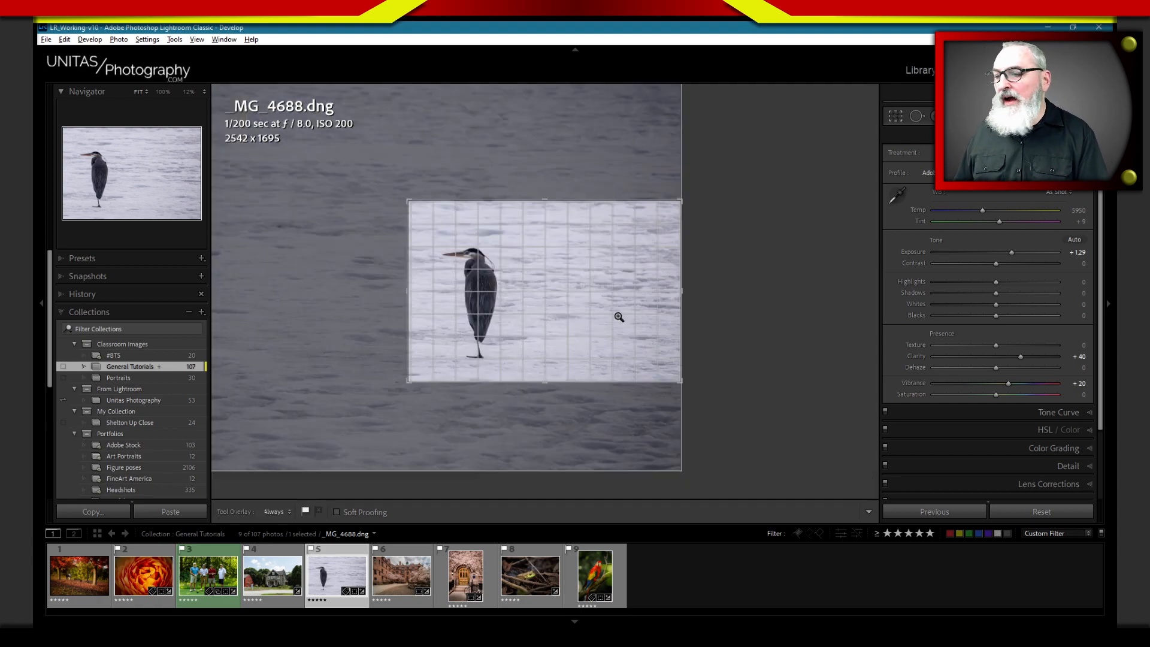
{"action": "left_click_drag", "start_coordinate": [522, 316], "coordinate": [776, 316]}
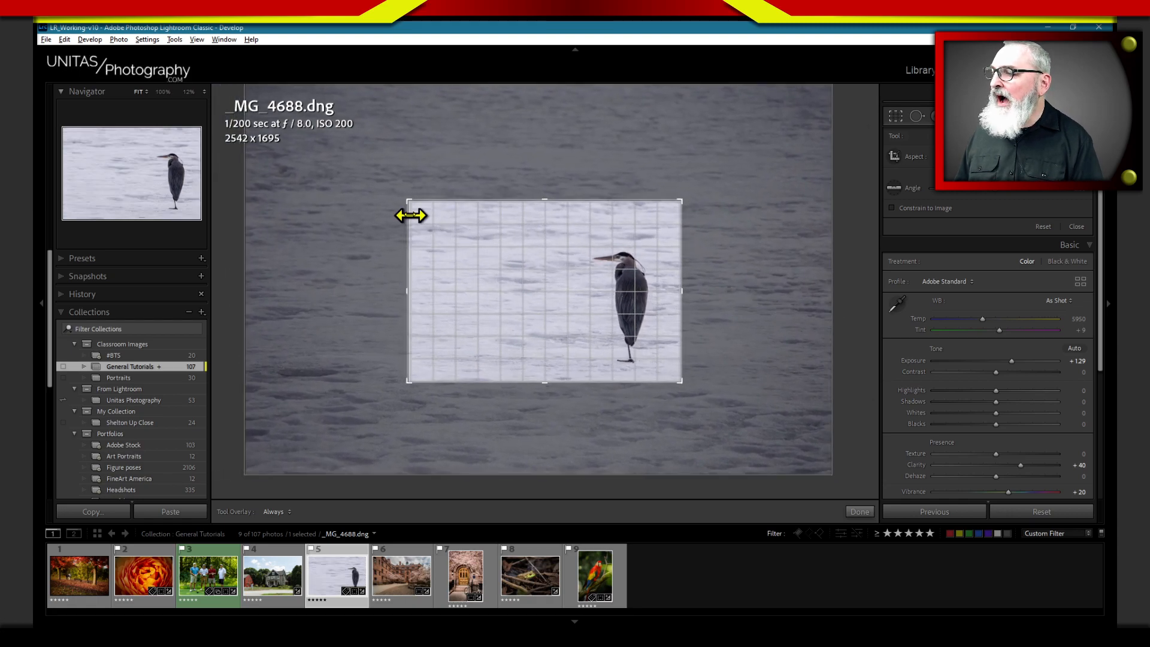
{"action": "left_click_drag", "start_coordinate": [409, 201], "coordinate": [328, 165]}
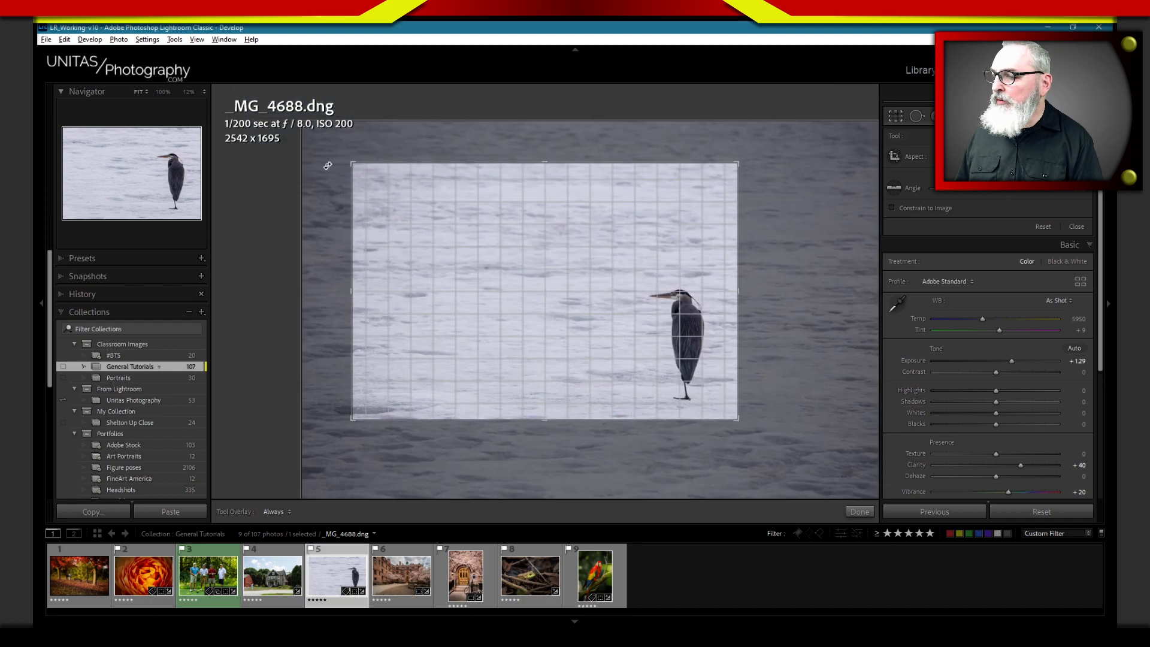
{"action": "mouse_move", "coordinate": [547, 311]}
{"action": "left_mouse_down"}
{"action": "mouse_move", "coordinate": [568, 314]}
{"action": "mouse_move", "coordinate": [544, 301]}
{"action": "left_mouse_up"}
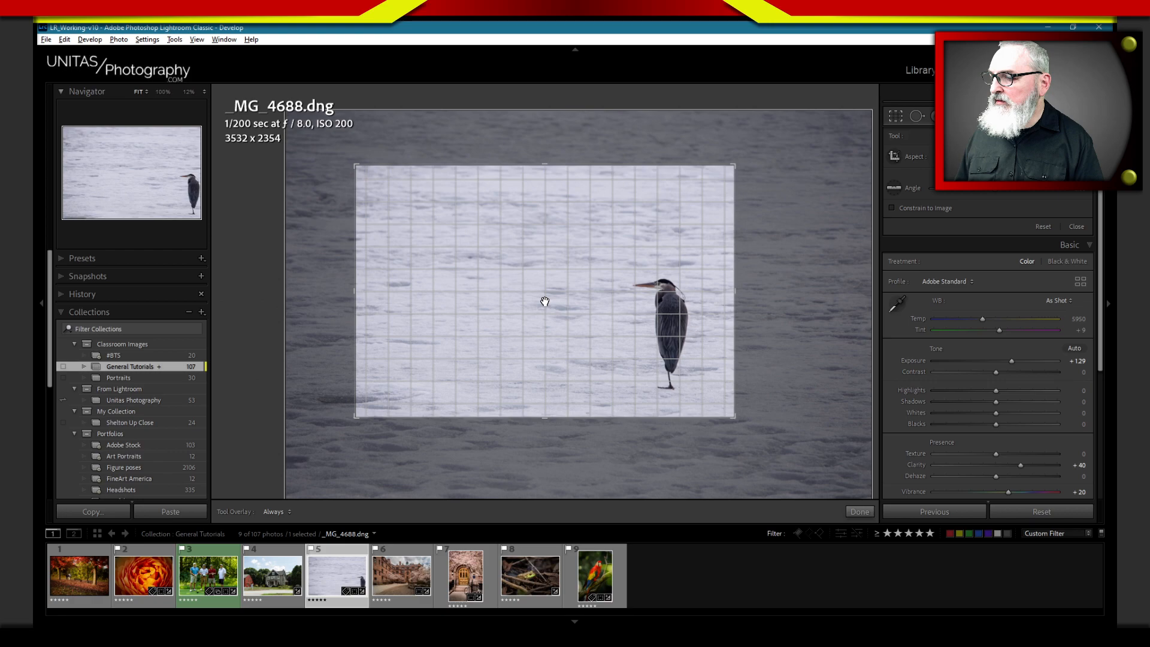
{"action": "key", "text": "Return"}
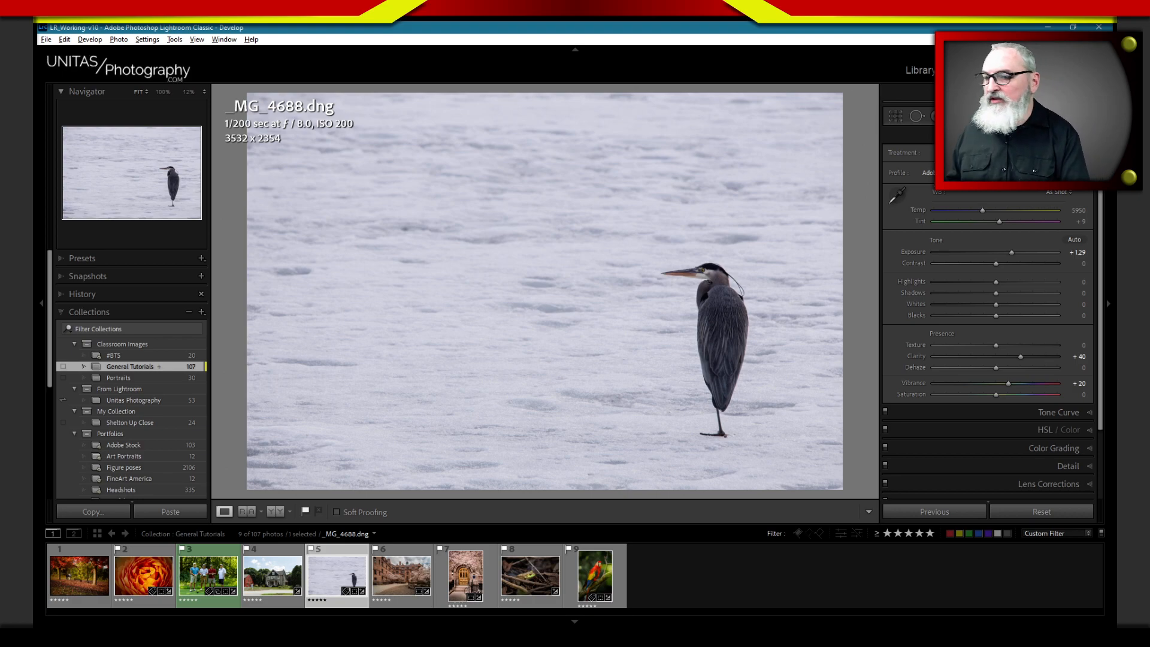
Reset the photo's exposure to zero and try darker and brighter exposure settings
{"action": "double_click", "coordinate": [913, 251]}
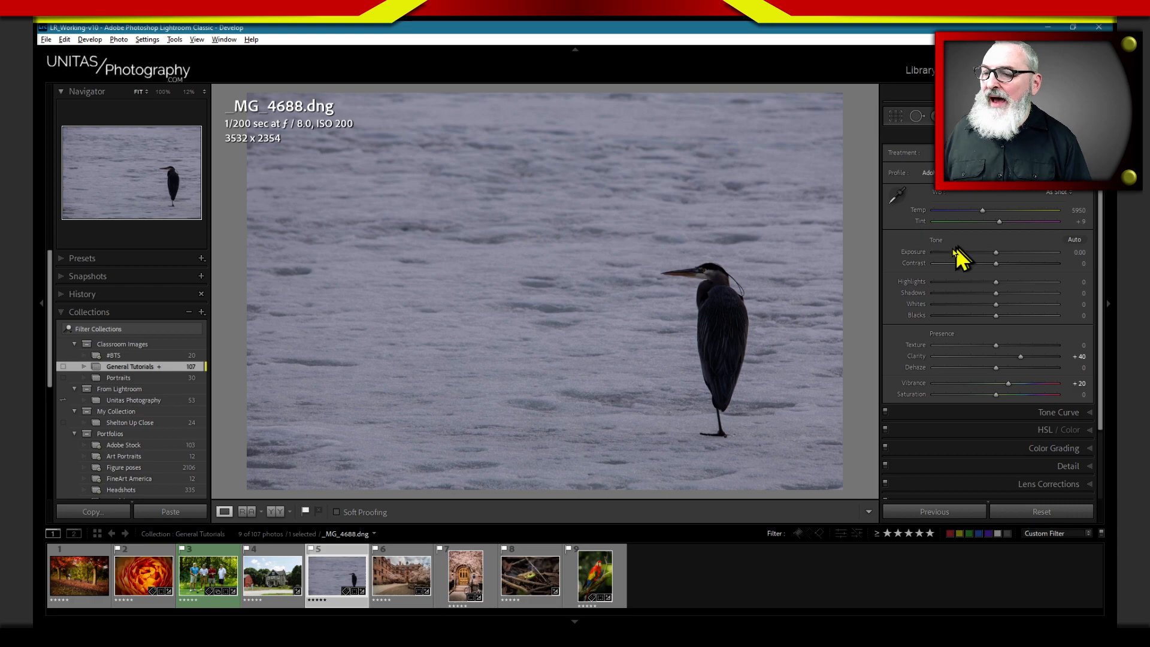
{"action": "left_click", "coordinate": [989, 253]}
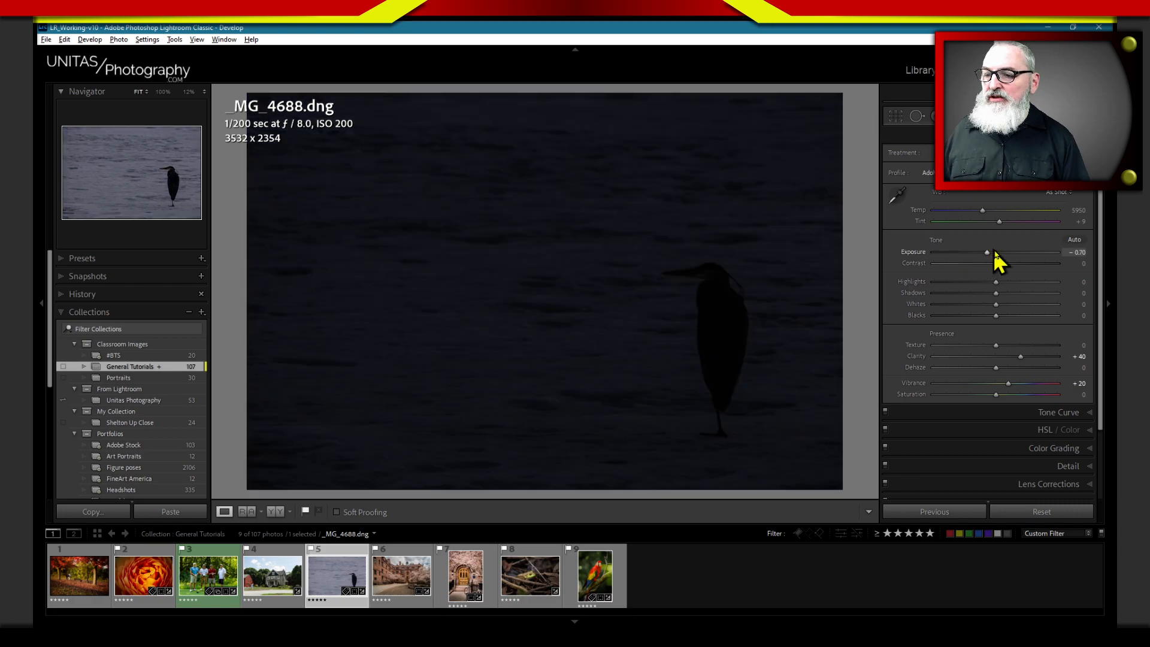
{"action": "left_click_drag", "start_coordinate": [994, 252], "coordinate": [1019, 254]}
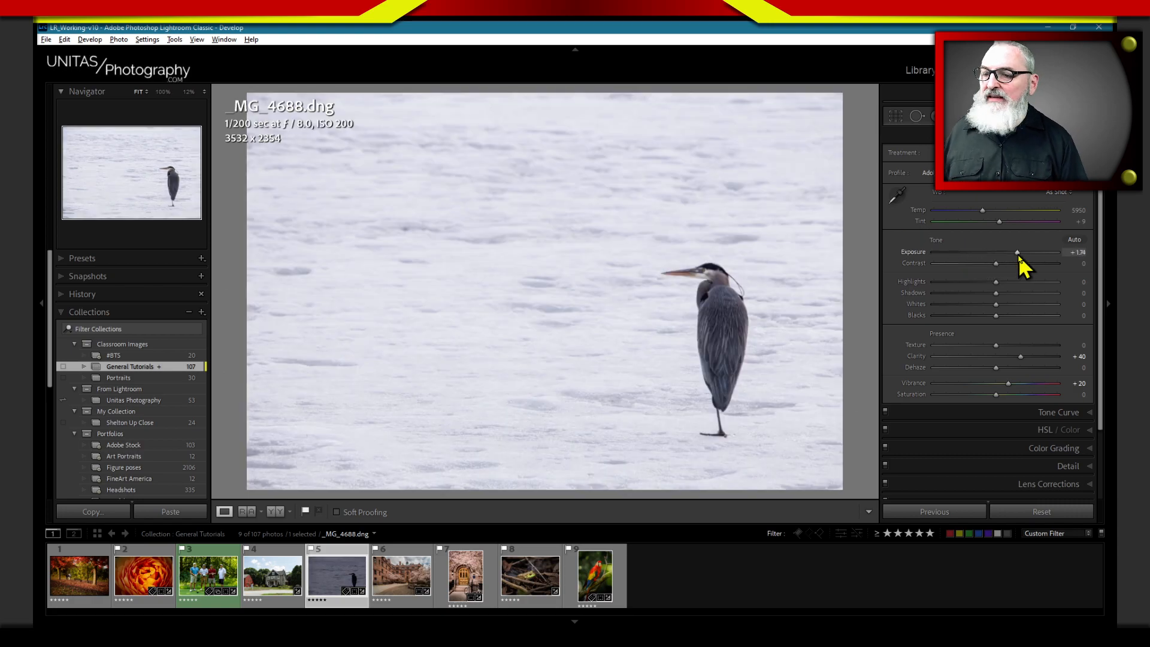
Set the heron photo's exposure to exactly 1.5
{"action": "double_click", "coordinate": [1019, 253]}
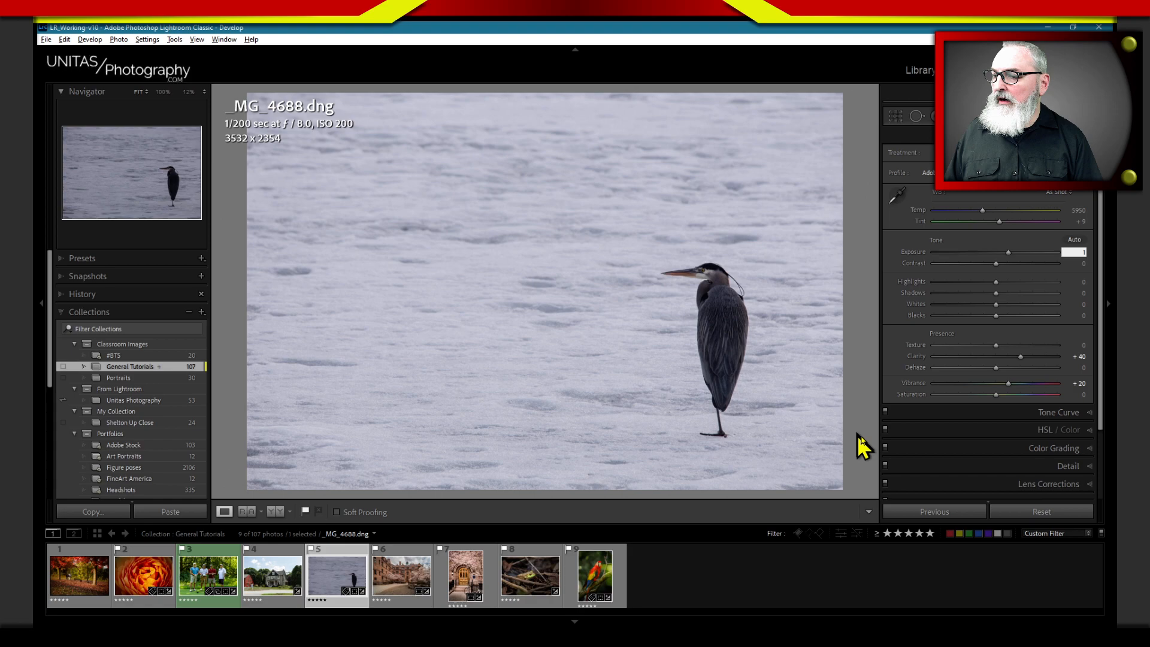
{"action": "type", "text": ".5"}
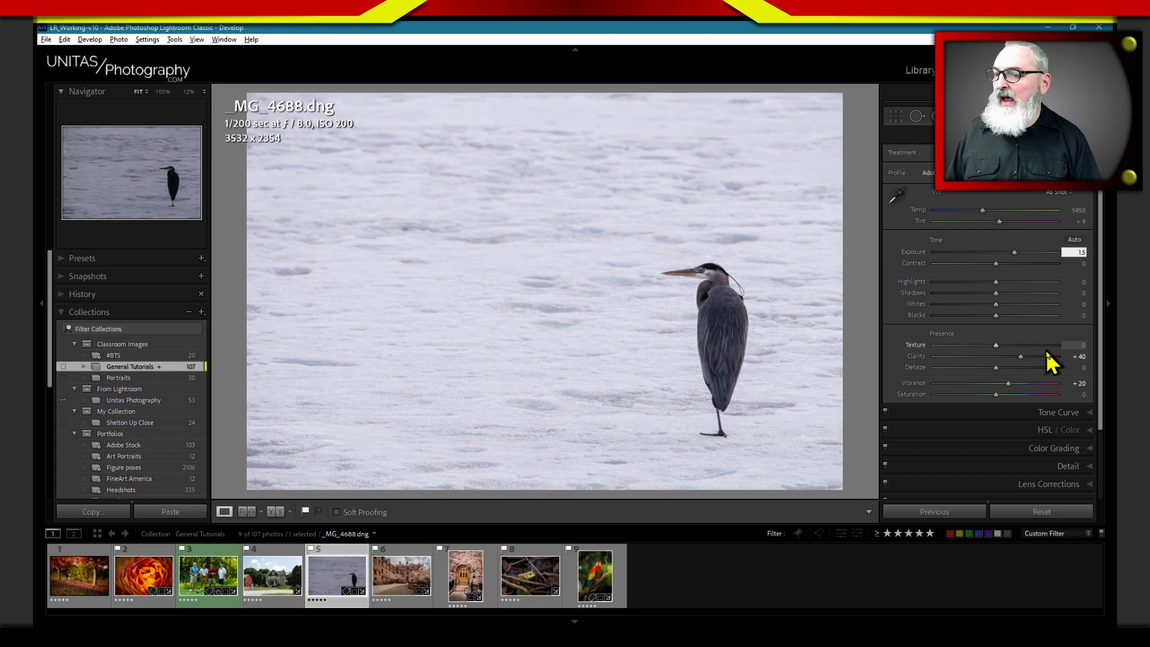
{"action": "key", "text": "Return"}
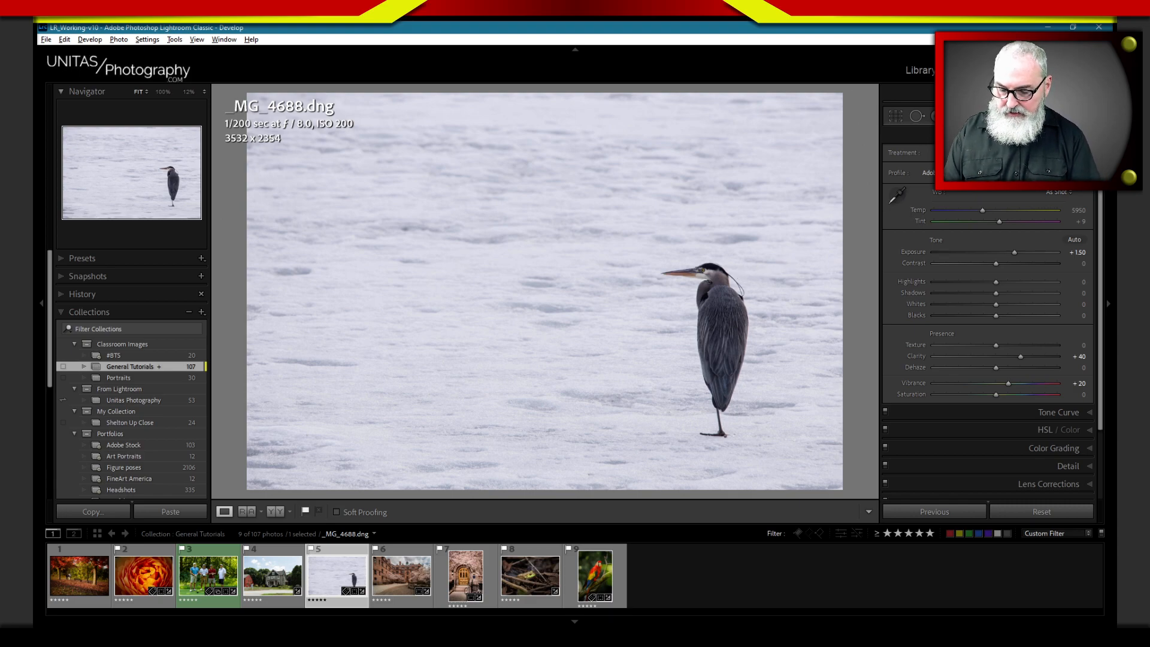
{"action": "key", "text": "alt+Tab"}
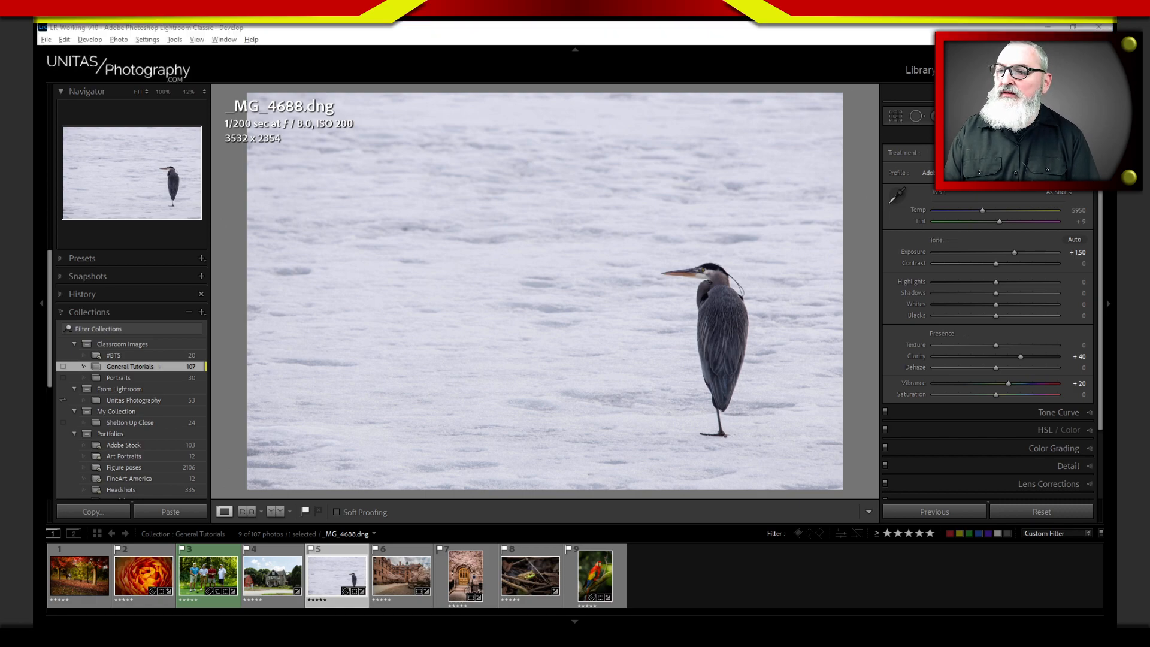
{"action": "key", "text": "alt+Tab"}
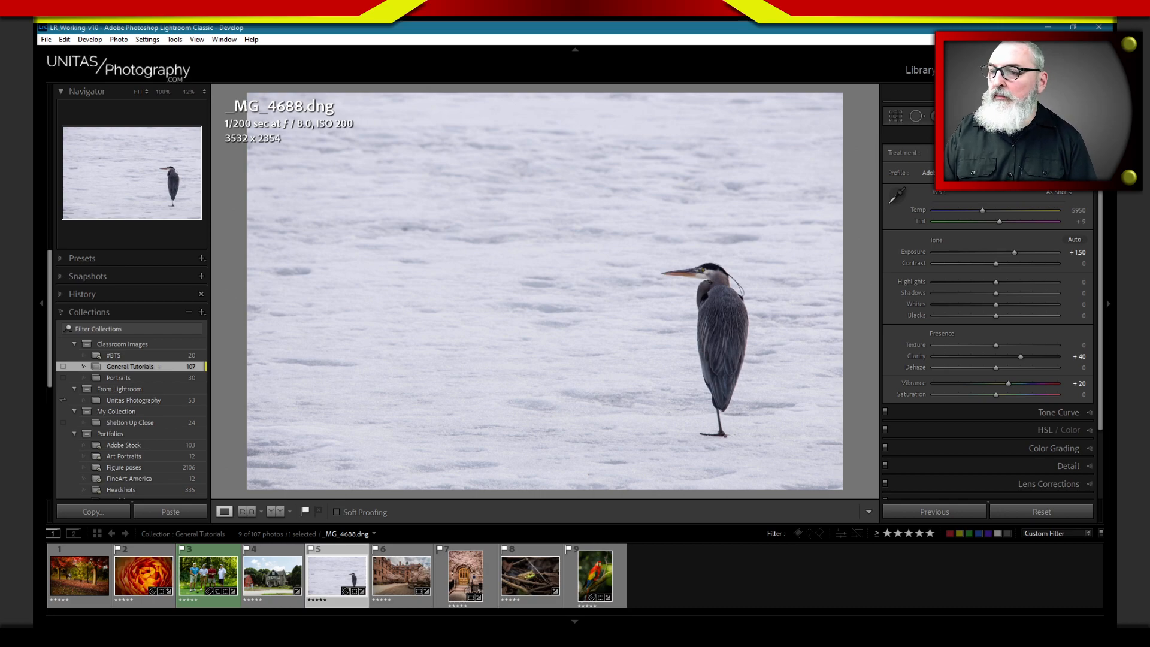
Activate the Adjustment Brush and set its brush size to 17 and its feather to 100
{"action": "key", "text": "k"}
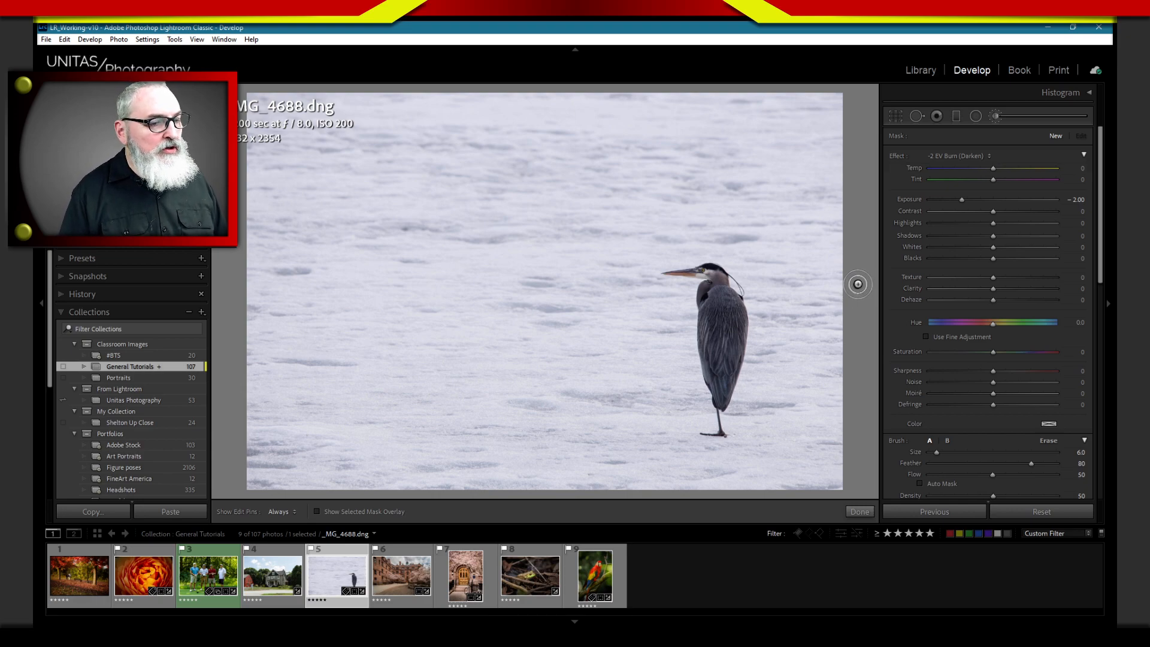
{"action": "key", "text": "bracketleft"}
{"action": "key", "text": "bracketleft"}
{"action": "key", "text": "bracketleft"}
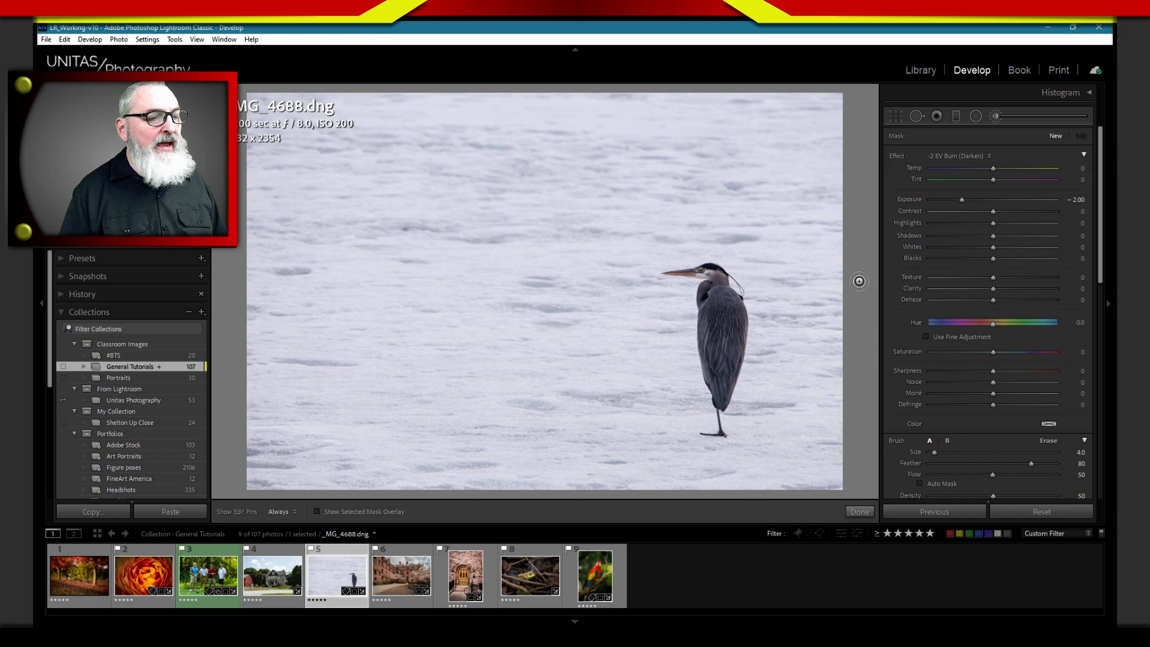
{"action": "key", "text": "bracketright"}
{"action": "key", "text": "bracketright"}
{"action": "key", "text": "bracketright"}
{"action": "key", "text": "bracketright"}
{"action": "key", "text": "bracketright"}
{"action": "key", "text": "bracketright"}
{"action": "key", "text": "bracketright"}
{"action": "key", "text": "bracketright"}
{"action": "key", "text": "bracketright"}
{"action": "key", "text": "bracketright"}
{"action": "key", "text": "bracketright"}
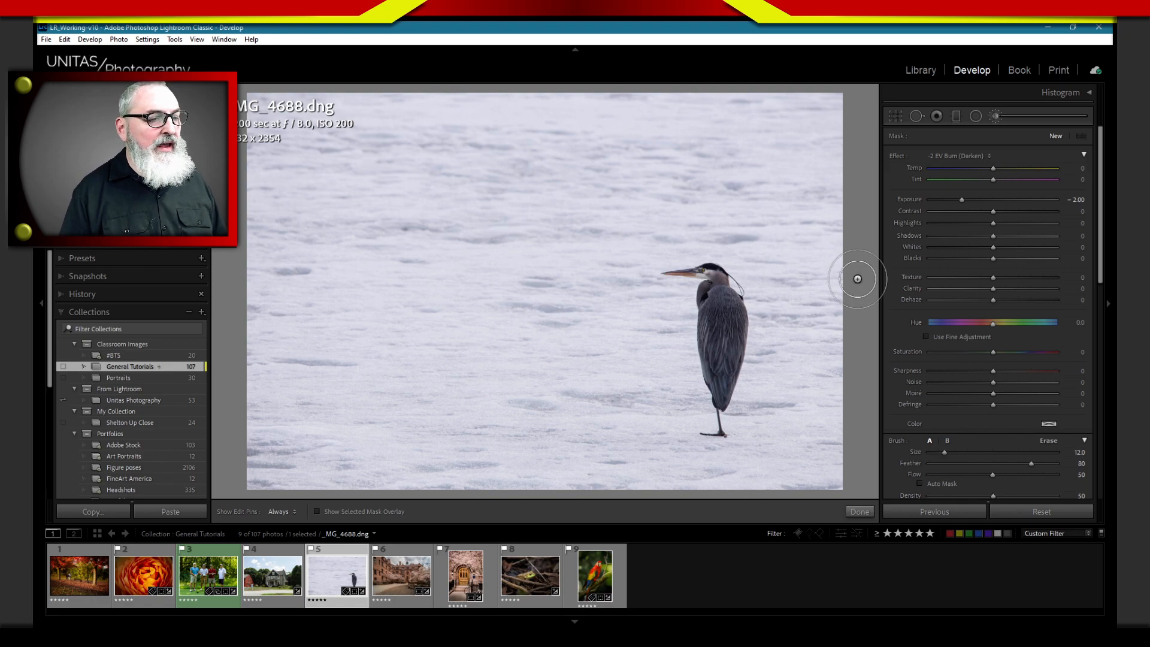
{"action": "key", "text": "bracketright"}
{"action": "key", "text": "bracketright"}
{"action": "key", "text": "bracketright"}
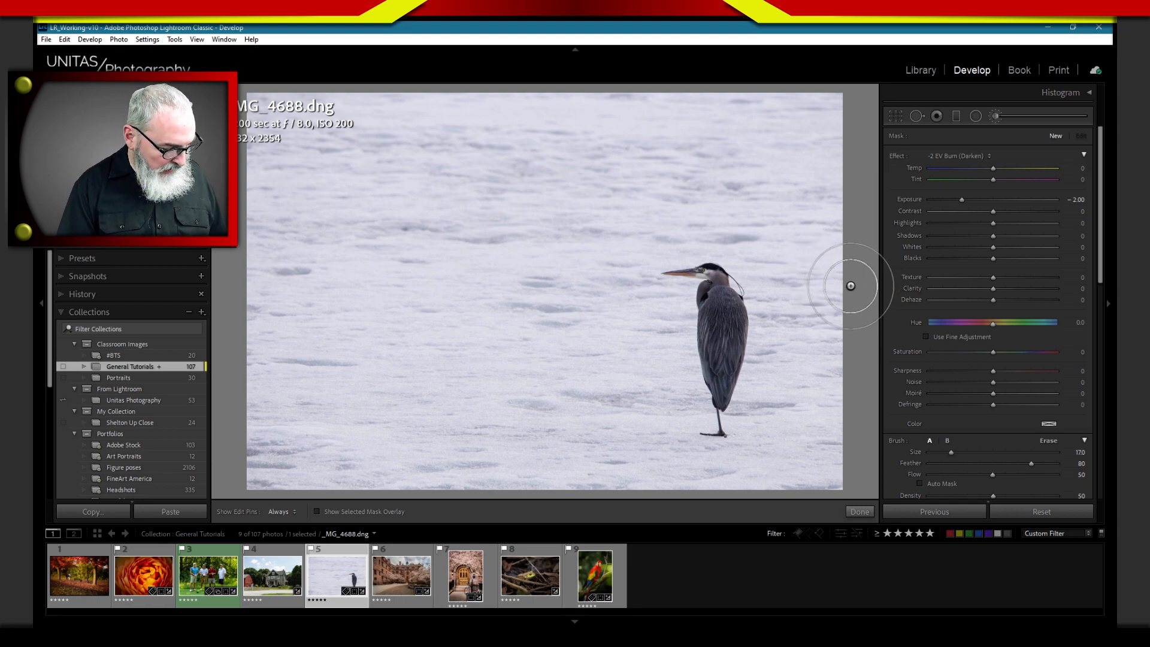
{"action": "scroll", "coordinate": [853, 281], "scroll_direction": "down", "scroll_amount": 4}
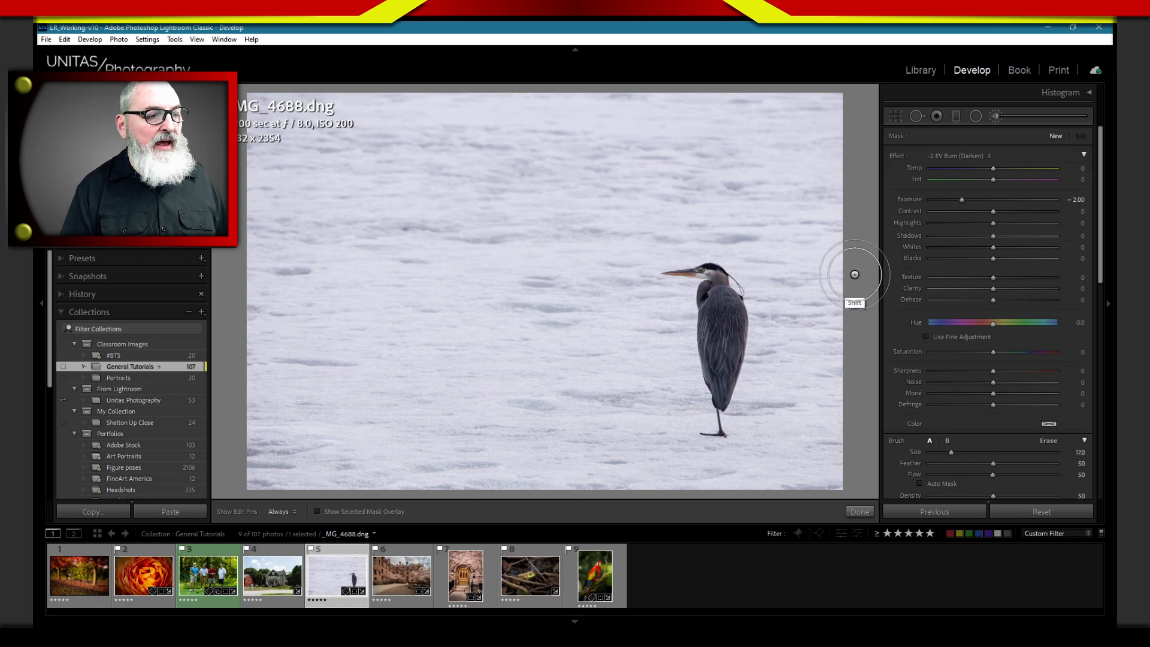
{"action": "scroll", "coordinate": [854, 274], "scroll_direction": "up", "scroll_amount": 7}
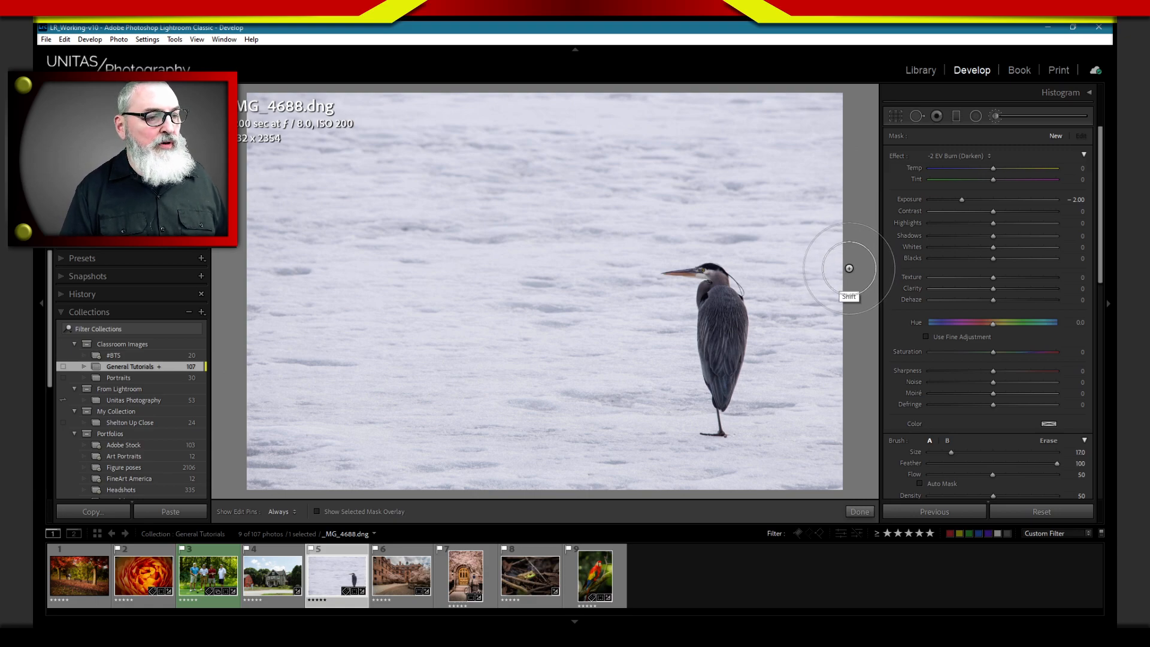
Try different feather values on the Adjustment Brush, lowering it to 30, raising it again and ending at 100
{"action": "scroll", "coordinate": [850, 266], "scroll_direction": "down", "scroll_amount": 3}
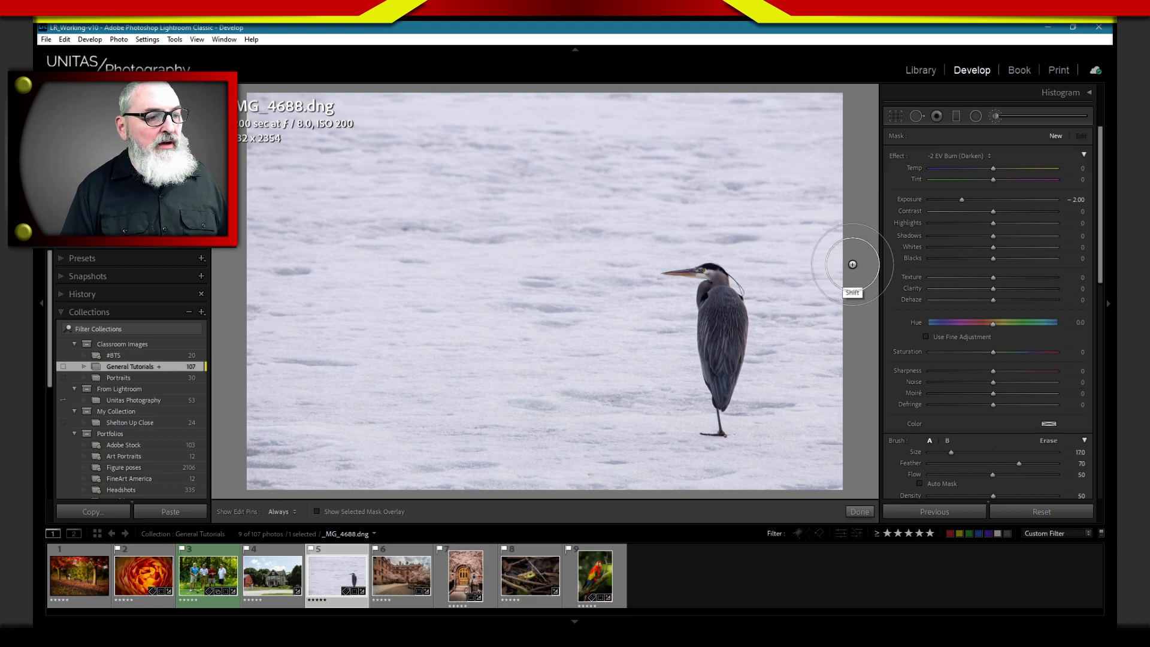
{"action": "scroll", "coordinate": [853, 262], "scroll_direction": "down", "scroll_amount": 2}
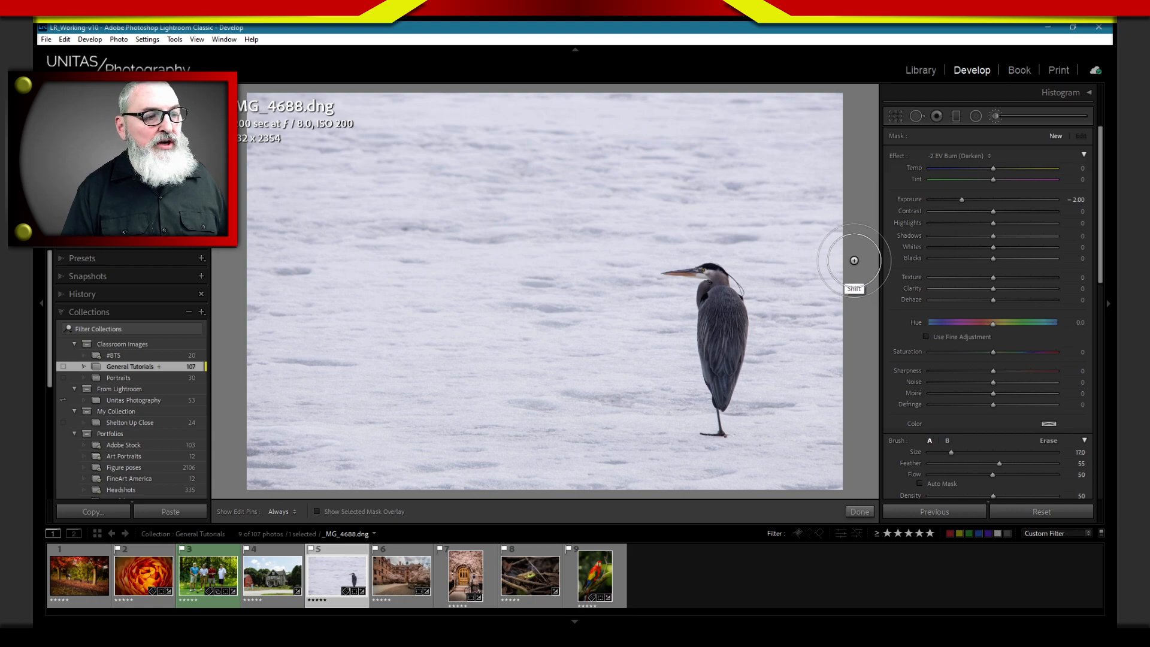
{"action": "scroll", "coordinate": [853, 260], "scroll_direction": "down", "scroll_amount": 1}
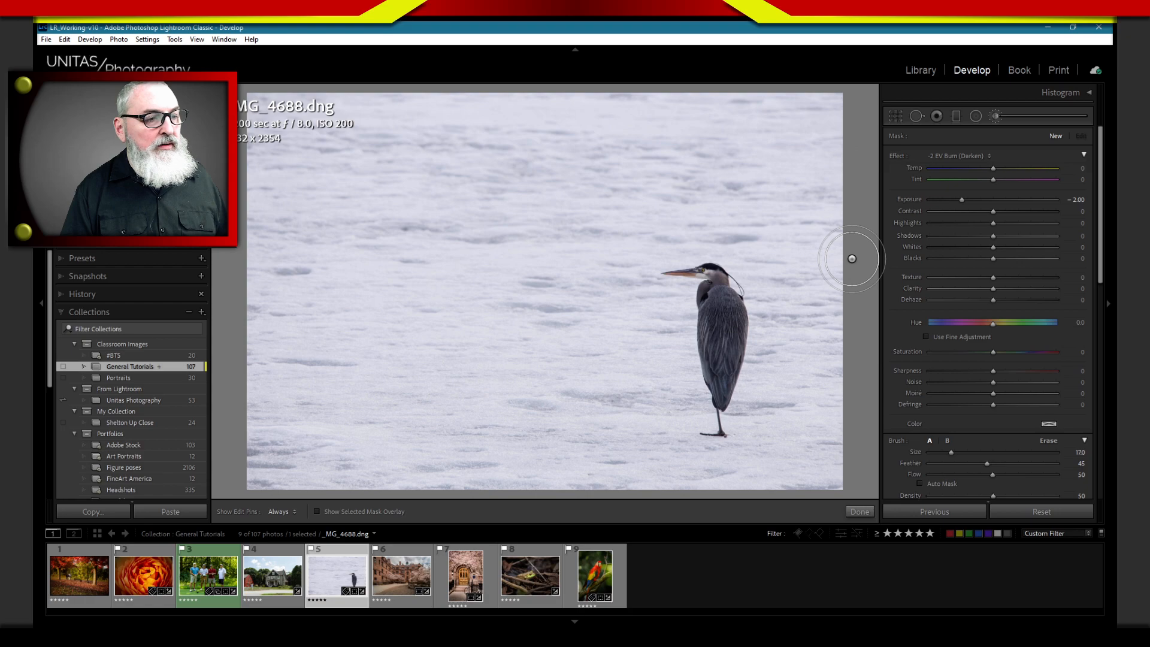
{"action": "scroll", "coordinate": [852, 259], "scroll_direction": "down", "scroll_amount": 2}
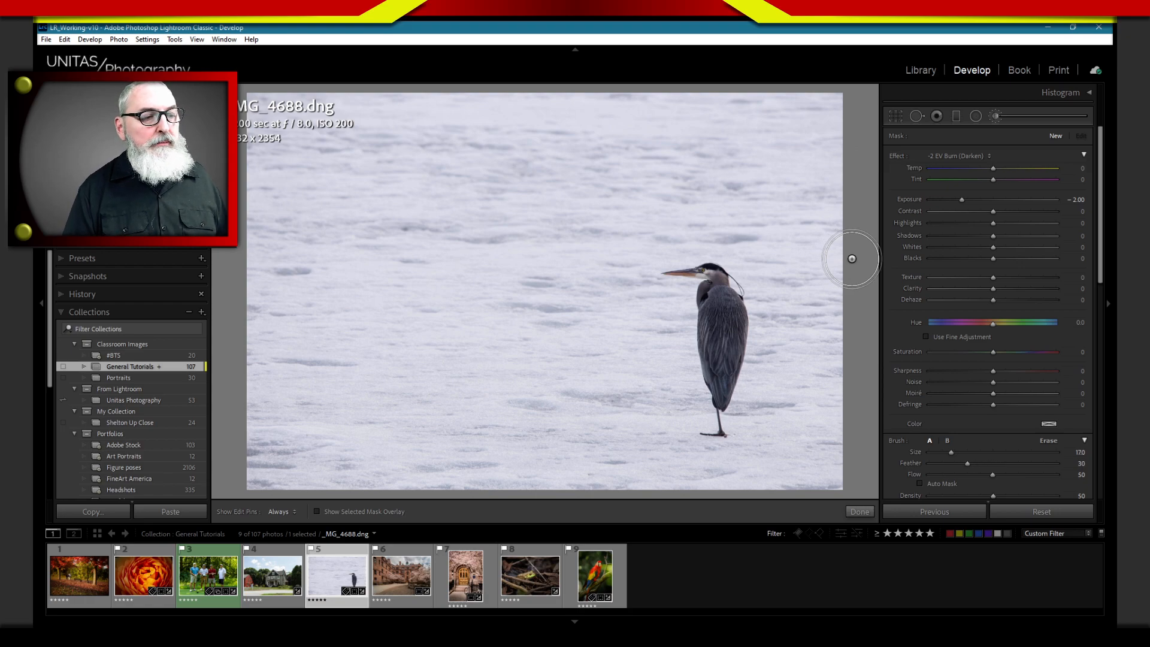
{"action": "scroll", "coordinate": [853, 258], "scroll_direction": "up", "scroll_amount": 8}
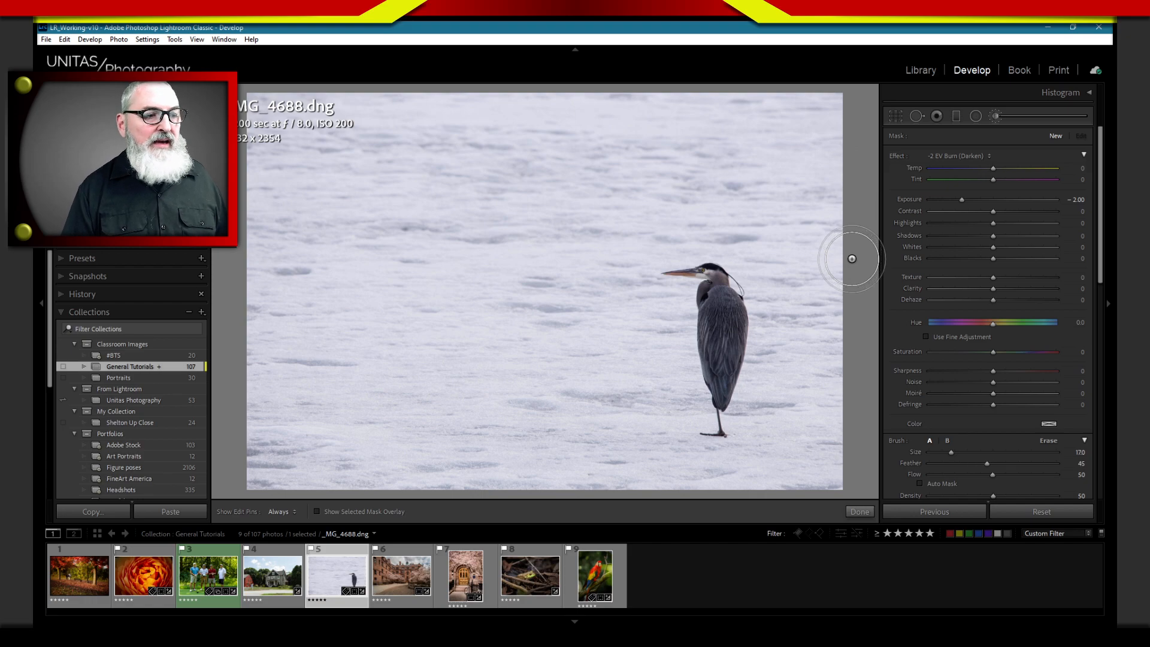
{"action": "scroll", "coordinate": [852, 259], "scroll_direction": "up", "scroll_amount": 2}
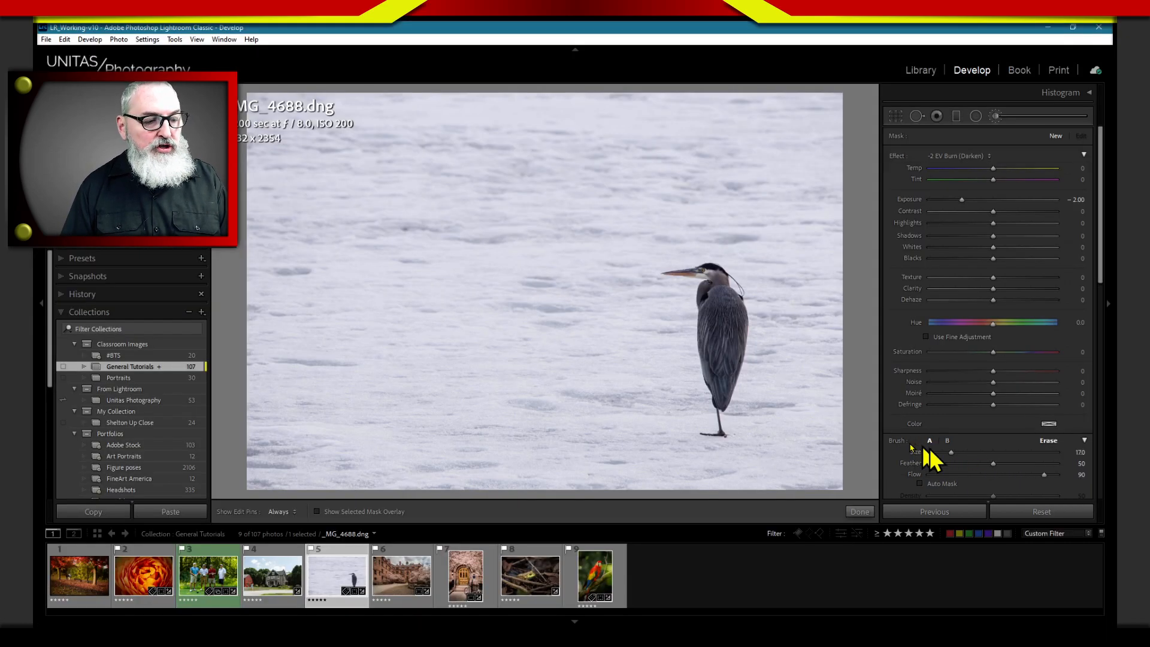
{"action": "mouse_move", "coordinate": [1058, 466]}
{"action": "left_mouse_down"}
{"action": "mouse_move", "coordinate": [928, 472]}
{"action": "mouse_move", "coordinate": [1066, 465]}
{"action": "left_mouse_up"}
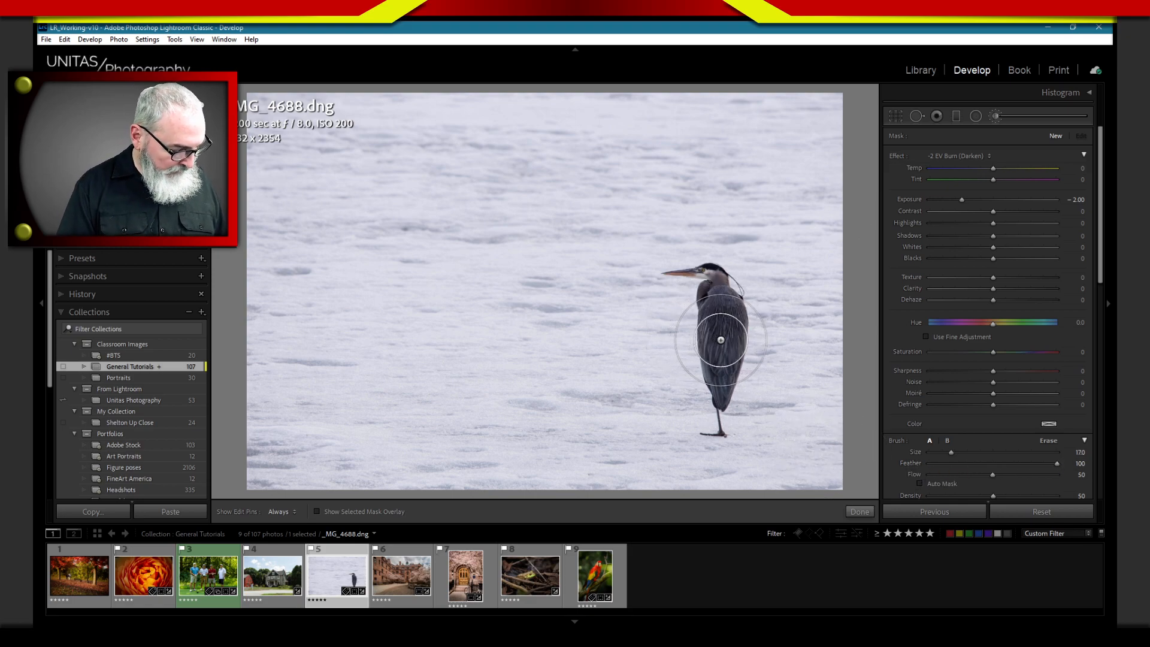
Set the Adjustment Brush to size 7, feather 40 and flow 100
{"action": "key", "text": "shift+bracketleft"}
{"action": "key", "text": "shift+bracketleft"}
{"action": "key", "text": "shift+bracketleft"}
{"action": "key", "text": "shift+bracketleft"}
{"action": "key", "text": "shift+bracketleft"}
{"action": "key", "text": "shift+bracketleft"}
{"action": "scroll", "coordinate": [725, 343], "scroll_direction": "down", "scroll_amount": 1, "text": "shift"}
{"action": "scroll", "coordinate": [726, 342], "scroll_direction": "down", "scroll_amount": 7}
{"action": "scroll", "coordinate": [725, 352], "scroll_direction": "down", "scroll_amount": 3}
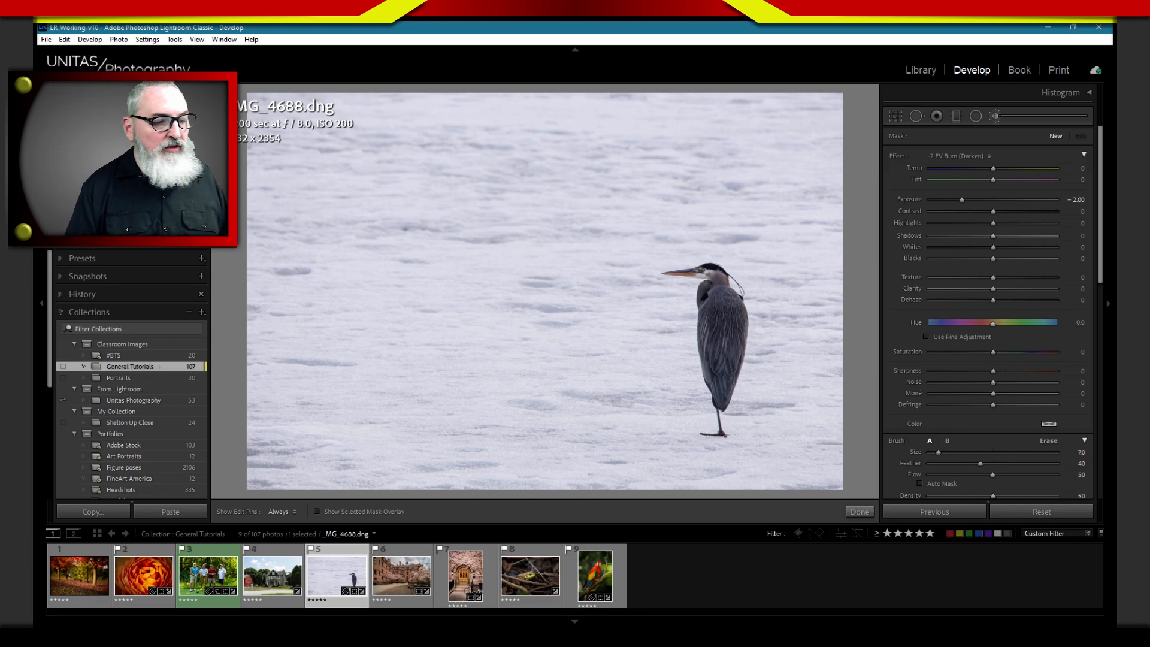
{"action": "left_click_drag", "start_coordinate": [993, 477], "coordinate": [1068, 480]}
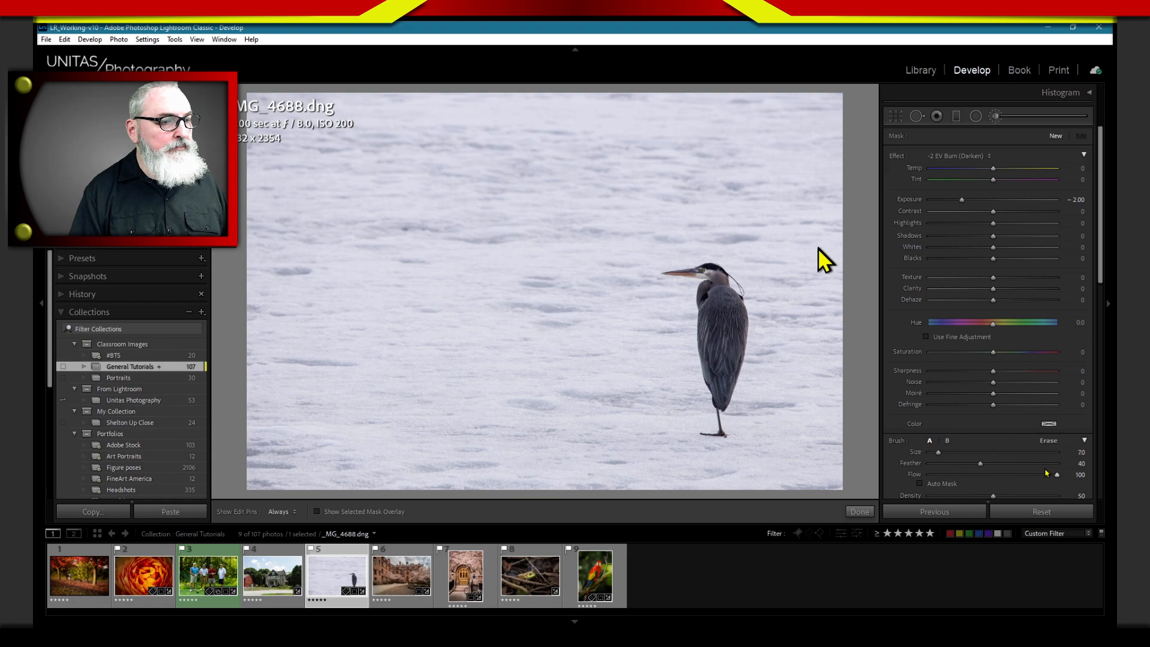
Set the brush exposure to -4.00 and paint a dark curved stroke across the ice from above the heron toward the lower middle
{"action": "left_click_drag", "start_coordinate": [964, 200], "coordinate": [912, 206]}
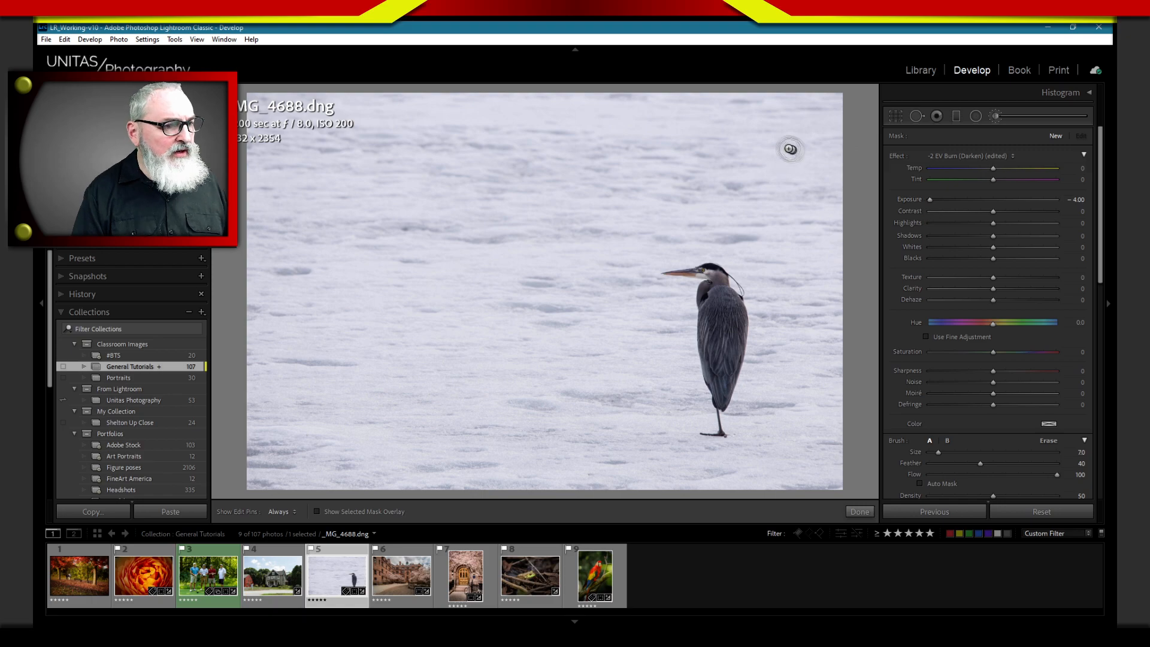
{"action": "key", "text": "h"}
{"action": "mouse_move", "coordinate": [794, 141]}
{"action": "left_mouse_down"}
{"action": "mouse_move", "coordinate": [727, 161]}
{"action": "mouse_move", "coordinate": [666, 205]}
{"action": "mouse_move", "coordinate": [514, 367]}
{"action": "left_mouse_up"}
{"action": "key", "text": "h"}
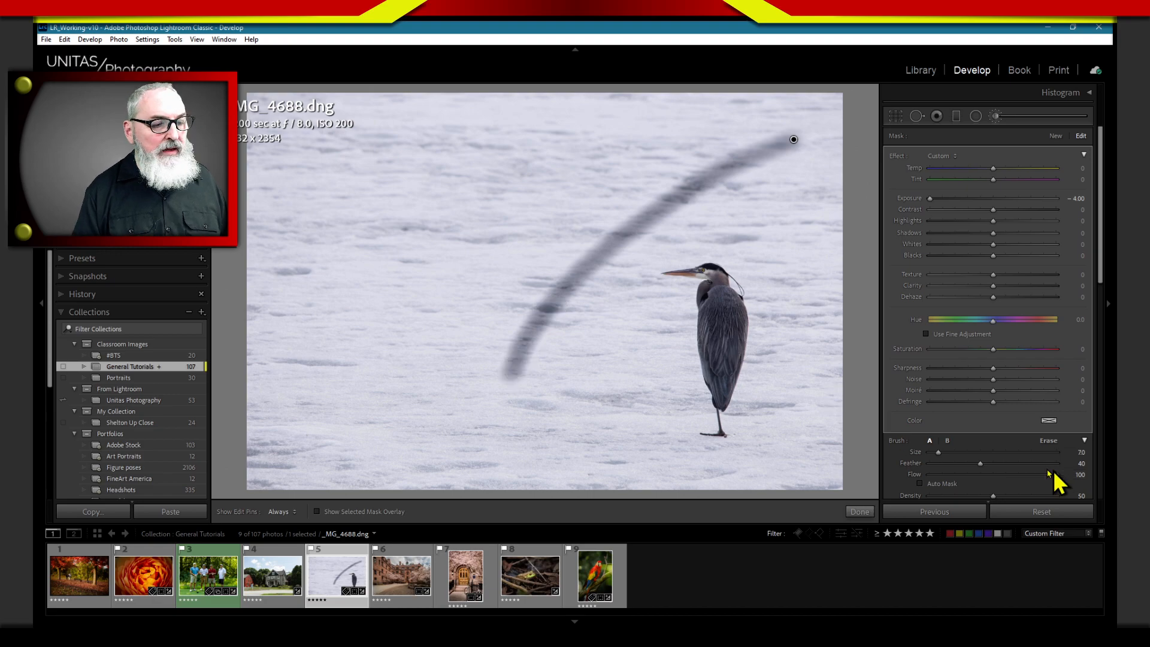
Lower the brush flow to 1 and paint repeated strokes along the outer side of the dark curve
{"action": "left_click_drag", "start_coordinate": [1040, 477], "coordinate": [922, 476]}
{"action": "key", "text": "h"}
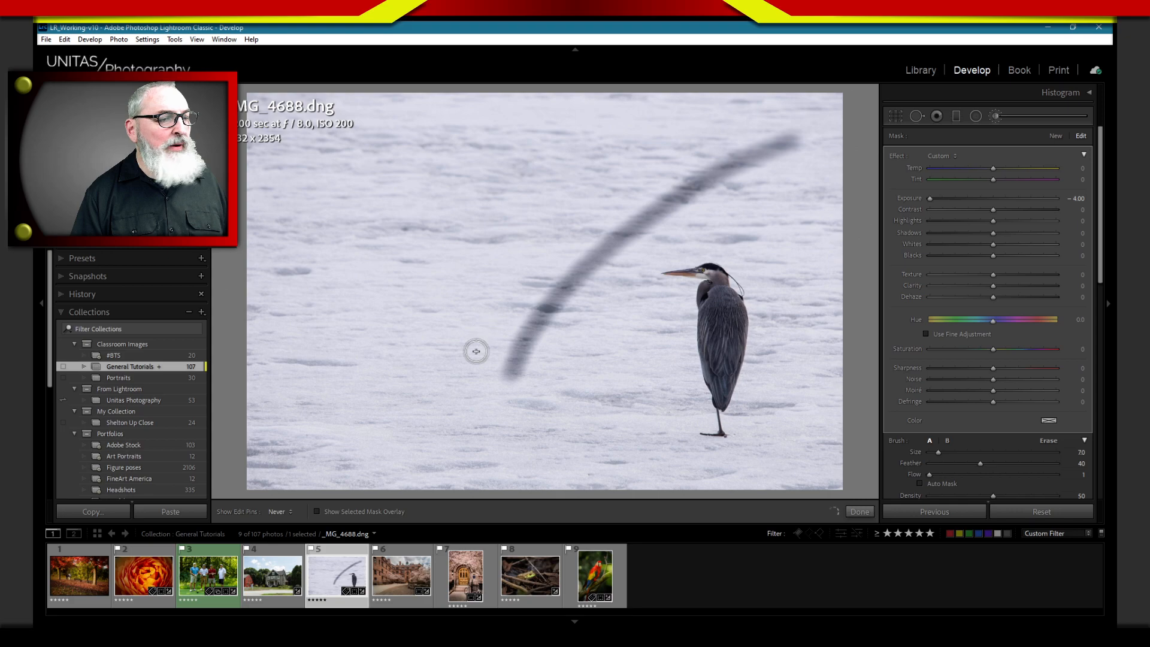
{"action": "key", "text": "h"}
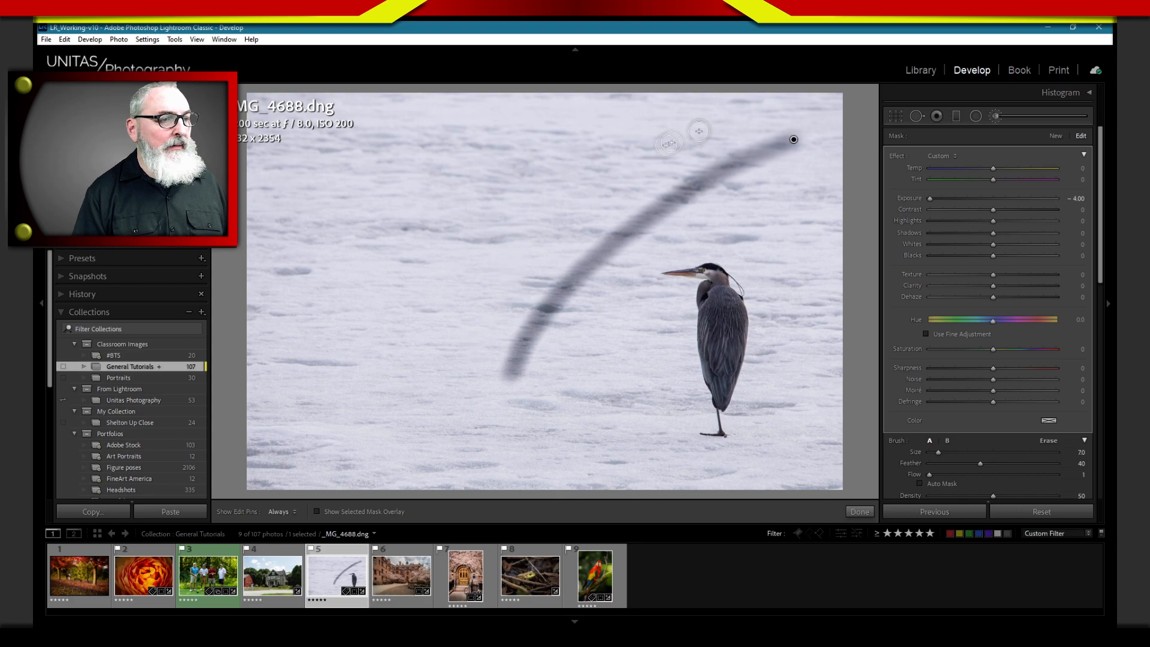
{"action": "key", "text": "h"}
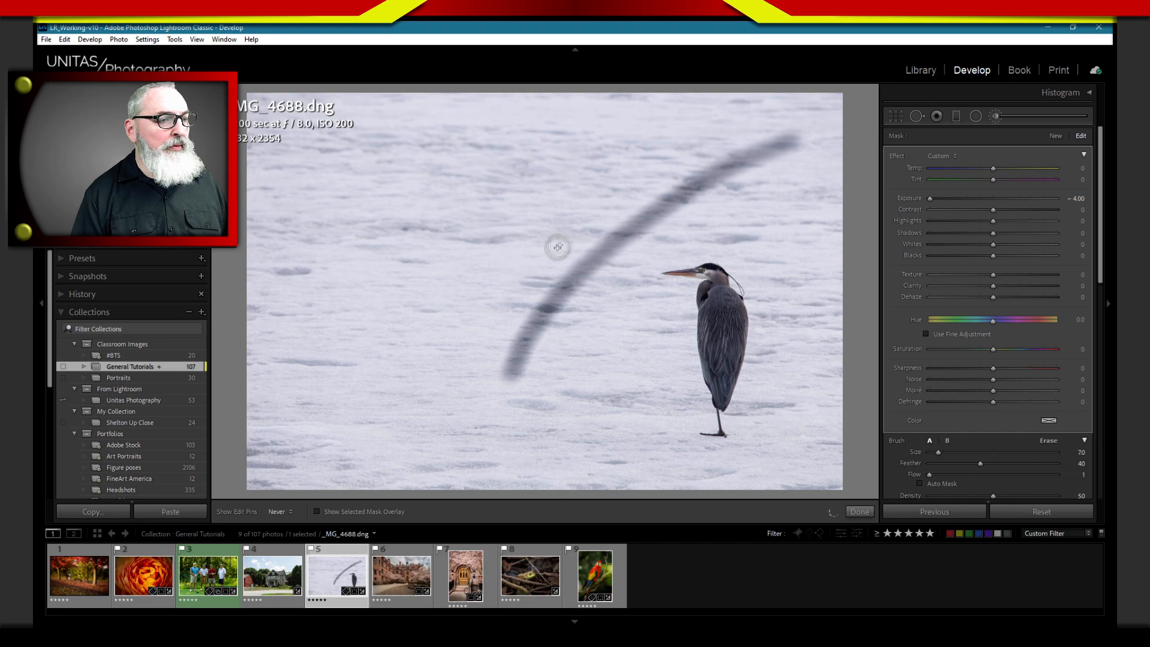
{"action": "key", "text": "h"}
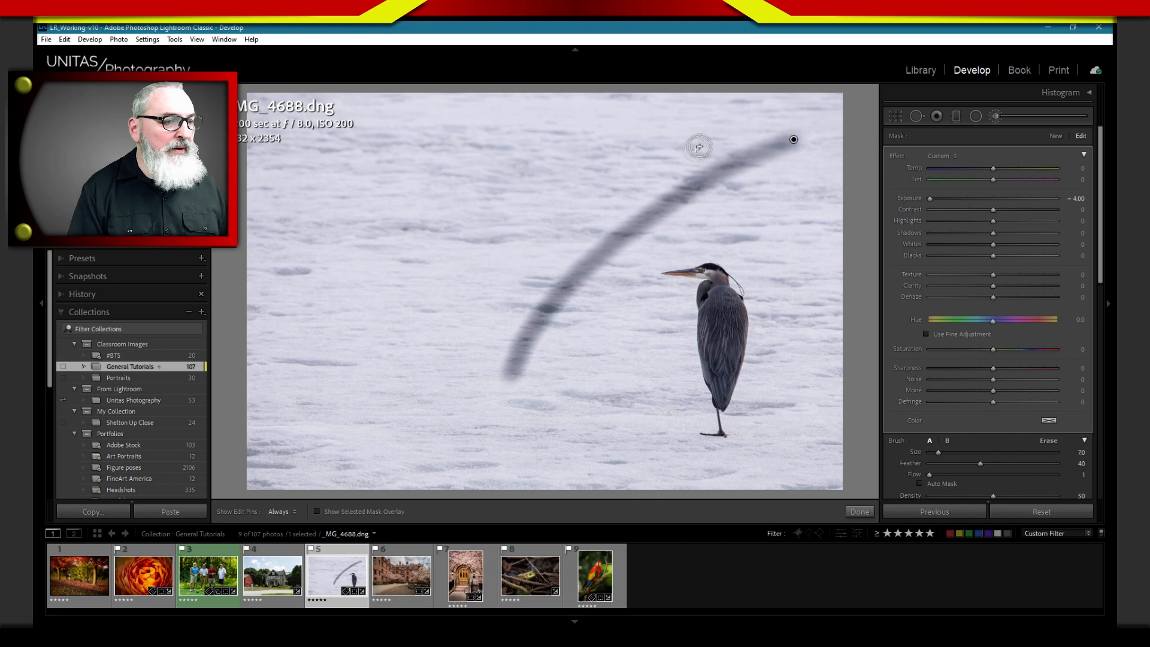
{"action": "key", "text": "h"}
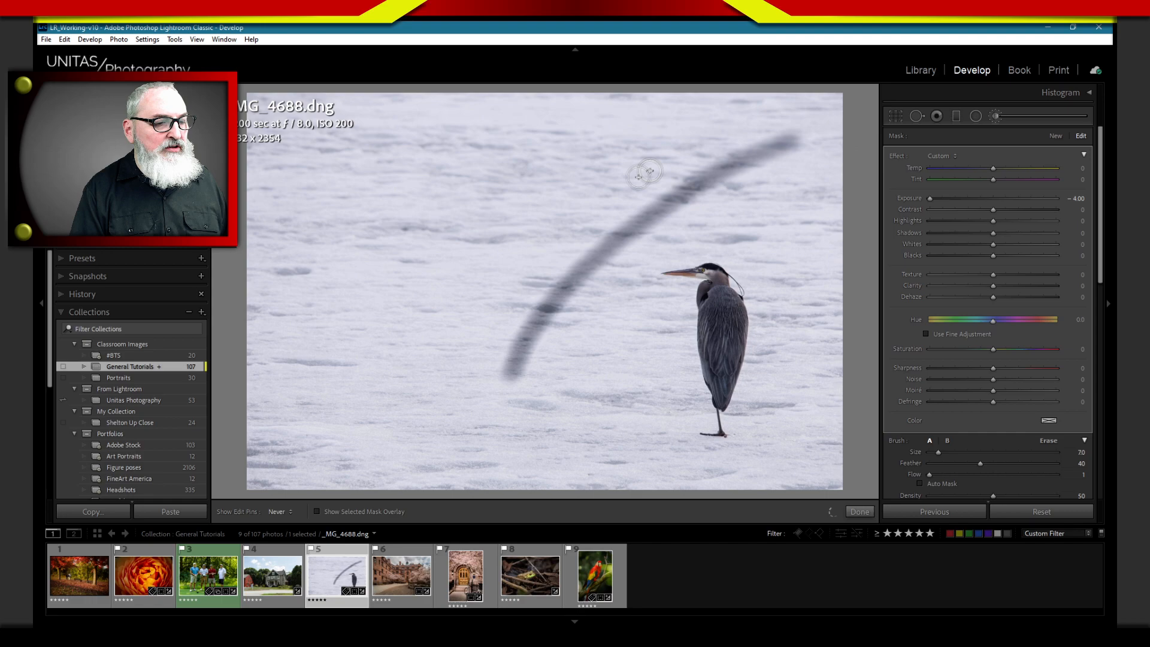
{"action": "key", "text": "h"}
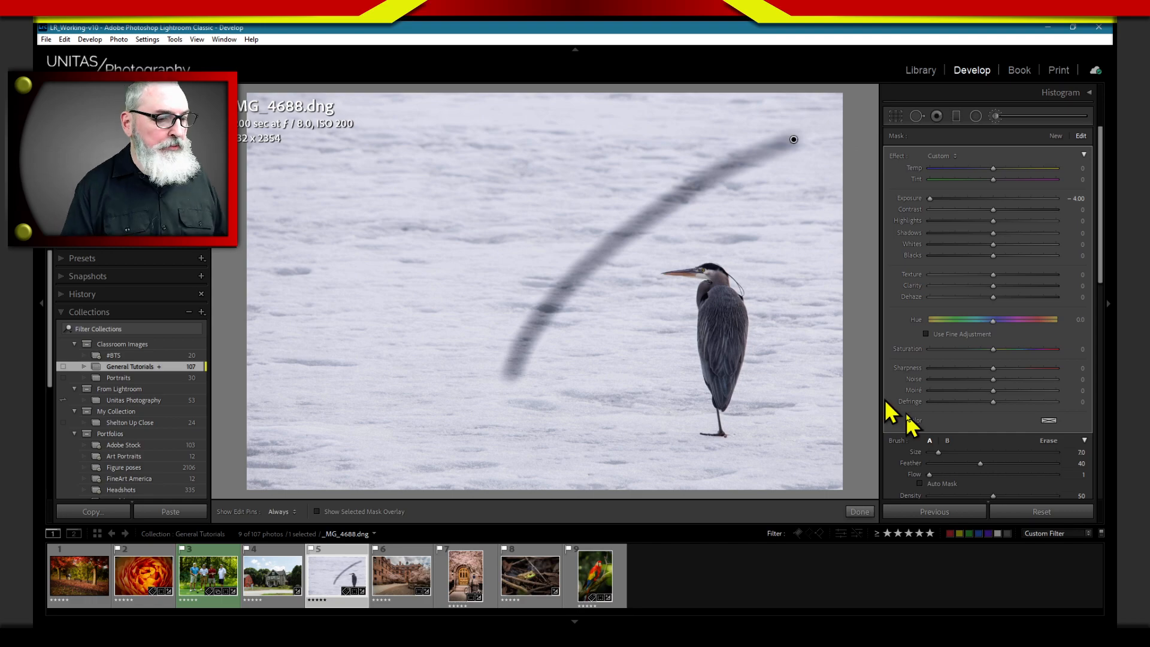
Set the brush flow to 22 and build up a second dark stroke parallel to the first with repeated passes
{"action": "left_click", "coordinate": [956, 474]}
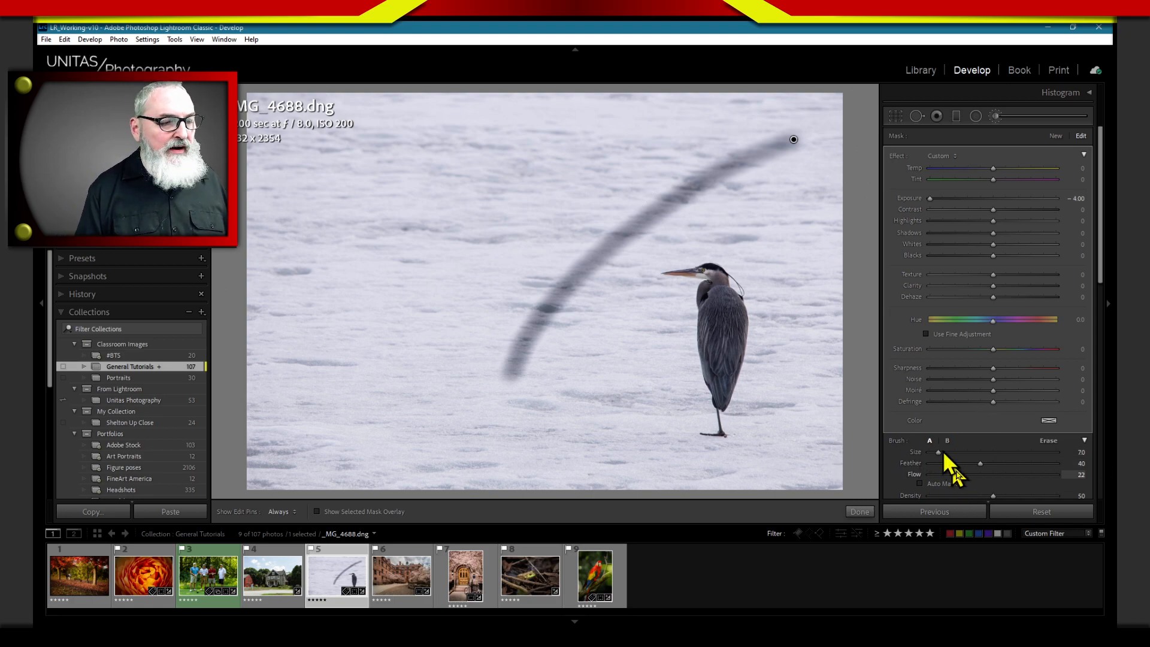
{"action": "key", "text": "h"}
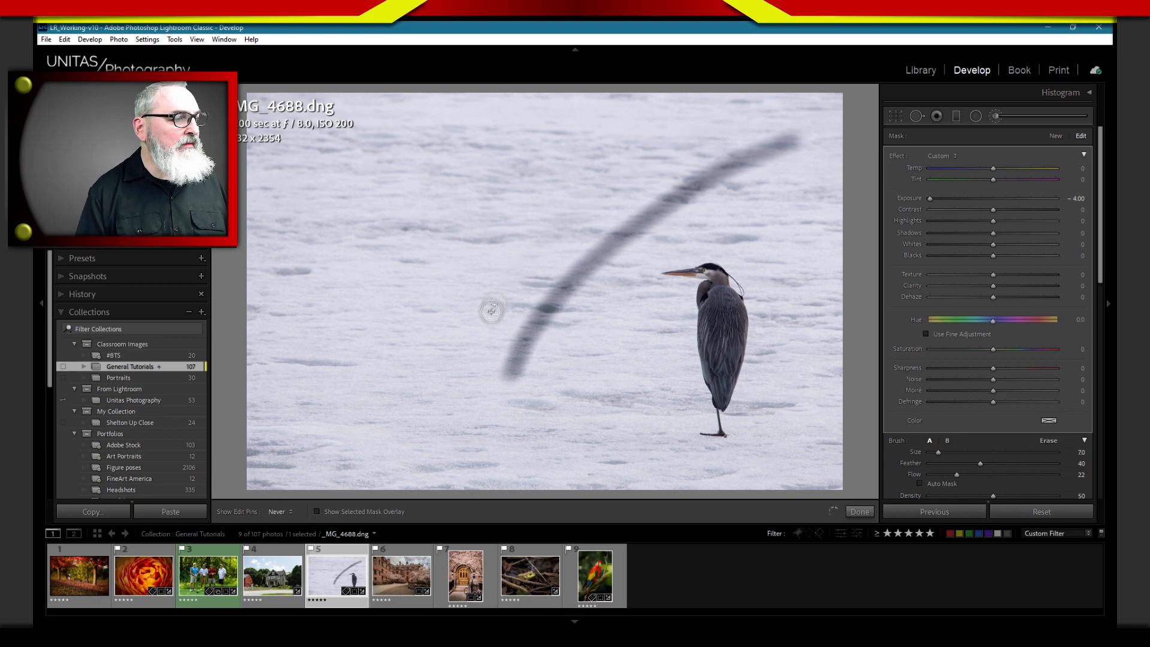
{"action": "key", "text": "h"}
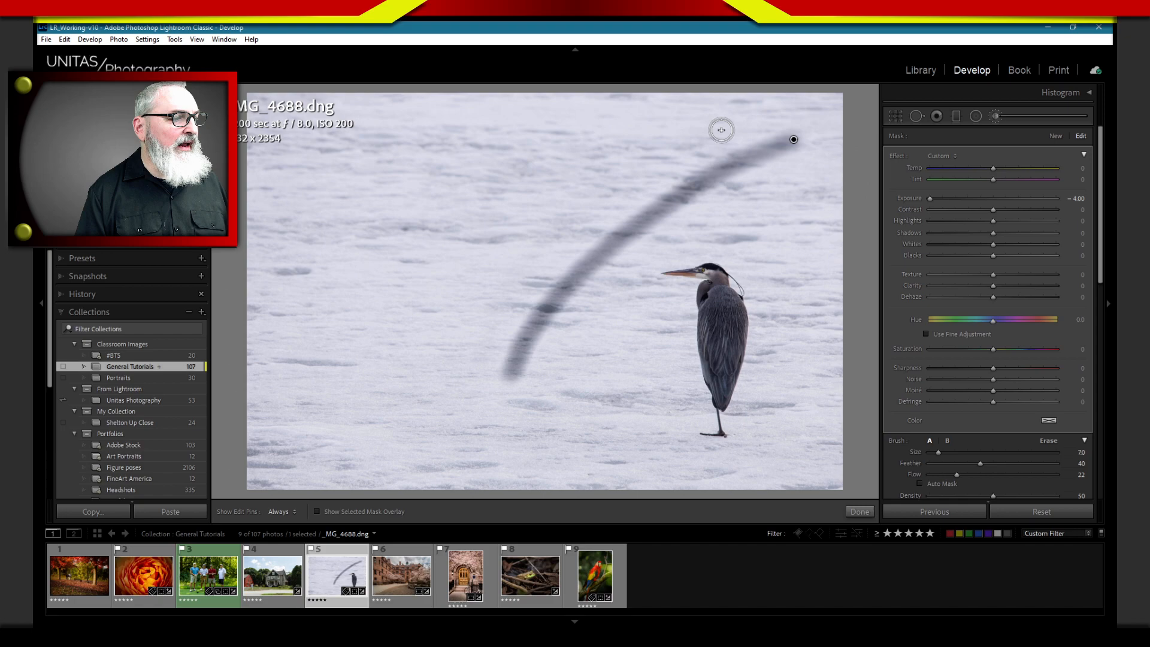
{"action": "key", "text": "h"}
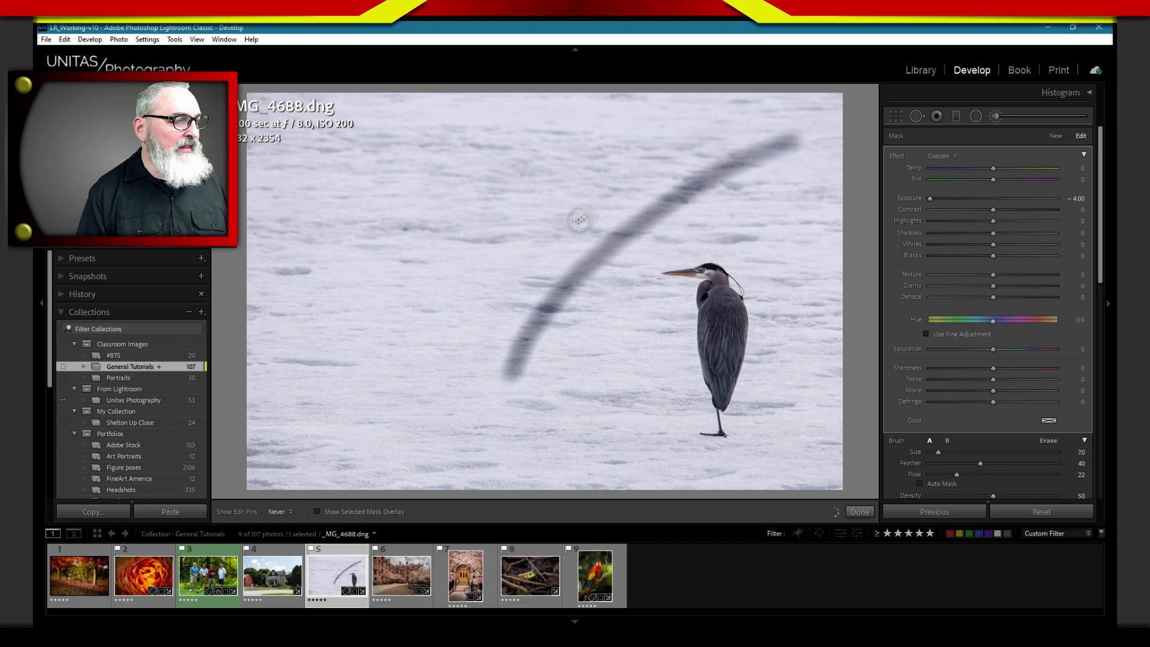
{"action": "key", "text": "h"}
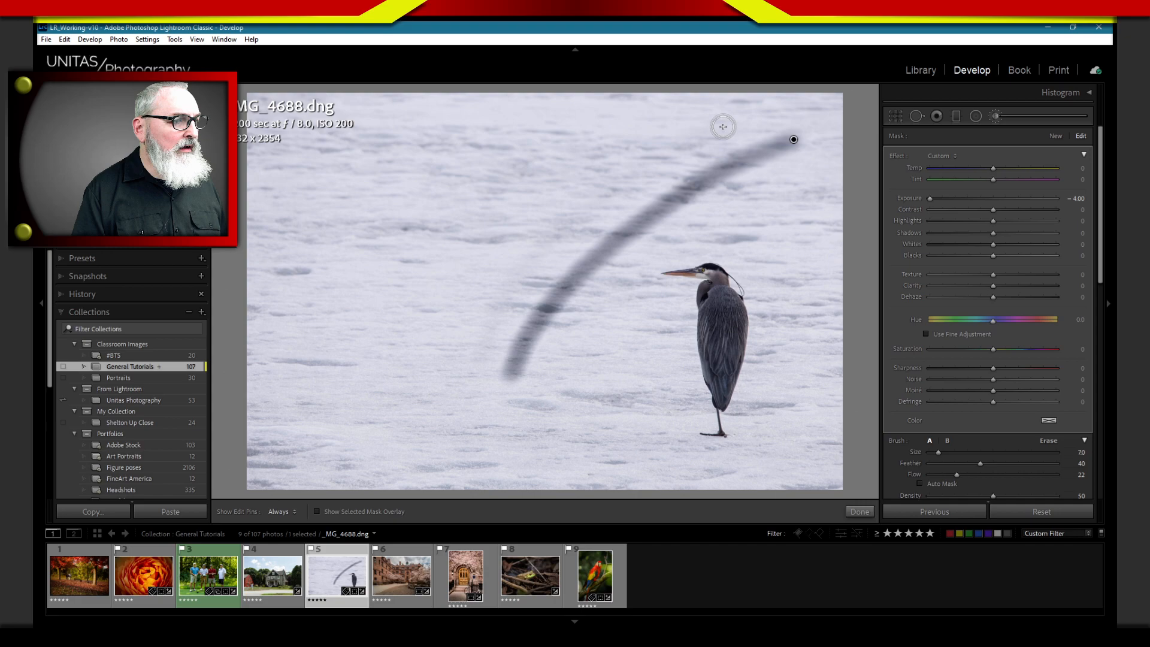
{"action": "key", "text": "h"}
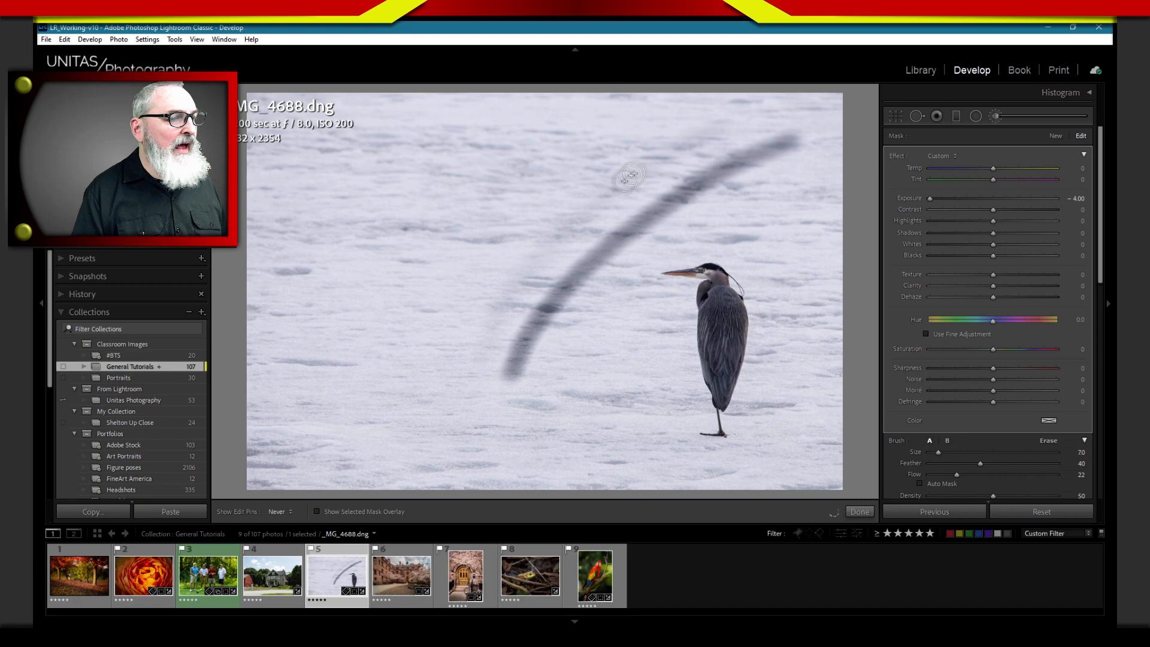
{"action": "left_click_drag", "start_coordinate": [627, 177], "coordinate": [498, 359]}
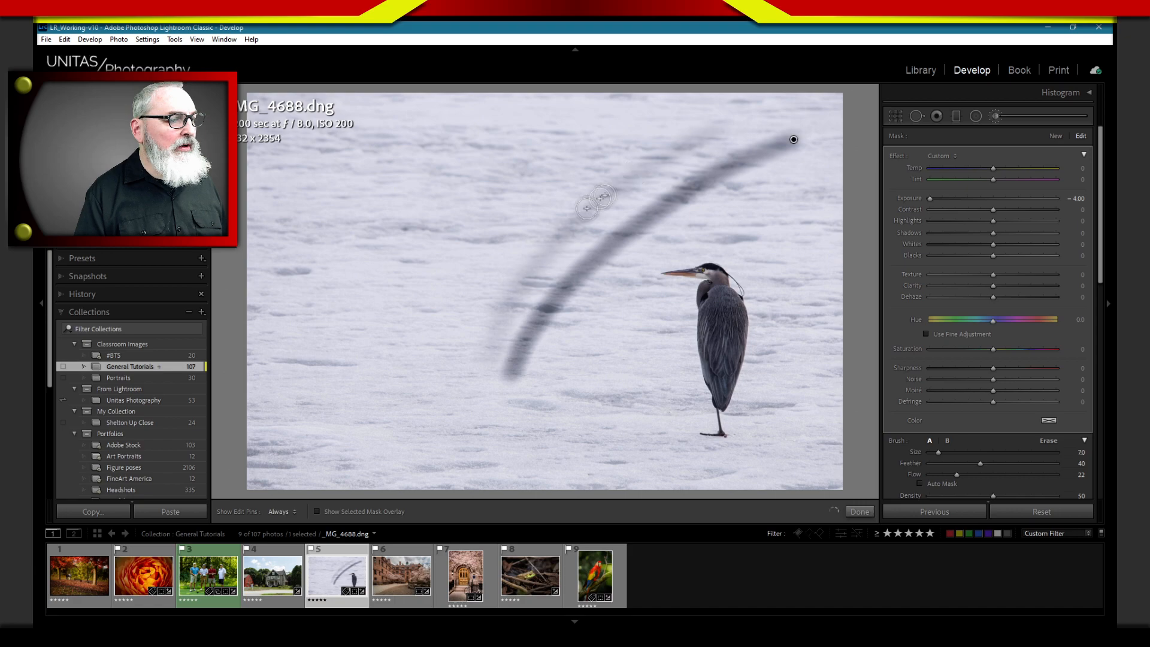
{"action": "key", "text": "h"}
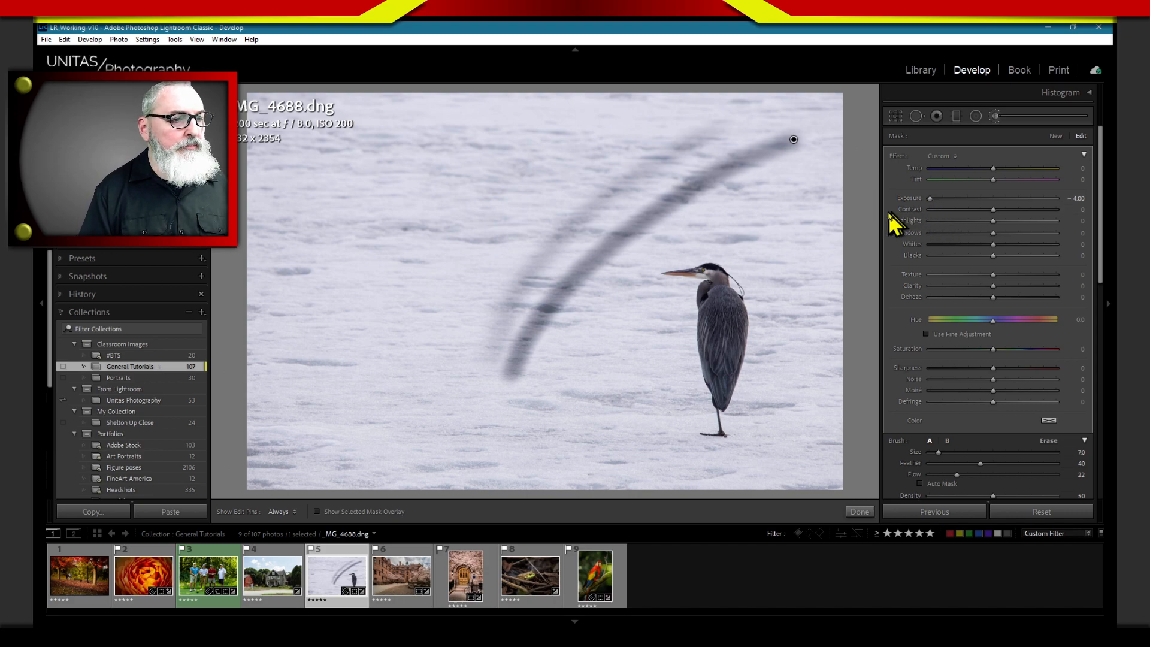
Create a new brush mask with exposure 4.00 and paint over the heron's back, first at flow 22 and again at flow 100
{"action": "left_click", "coordinate": [1056, 138]}
{"action": "left_click_drag", "start_coordinate": [937, 203], "coordinate": [1073, 210]}
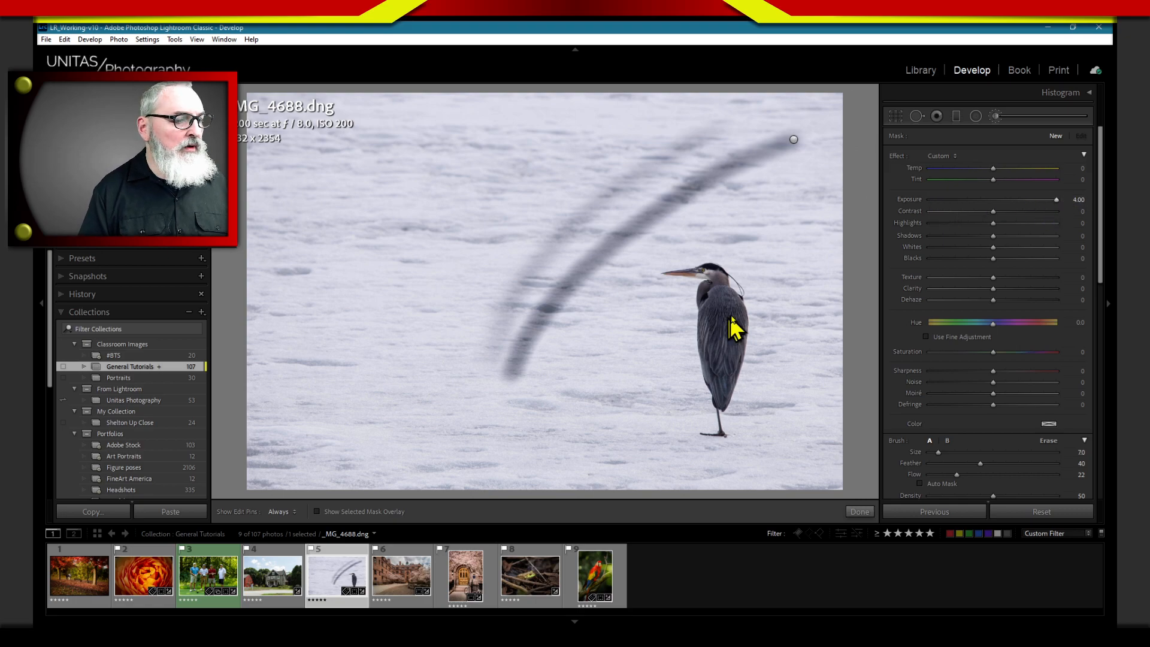
{"action": "key", "text": "h"}
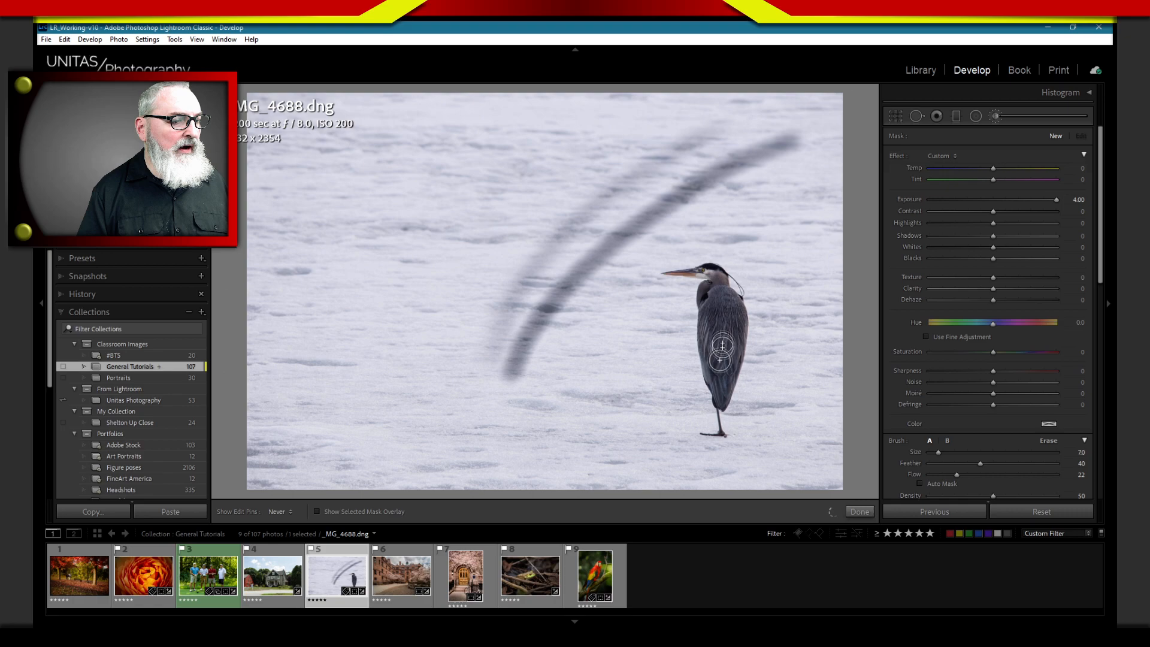
{"action": "left_click_drag", "start_coordinate": [723, 346], "coordinate": [721, 320]}
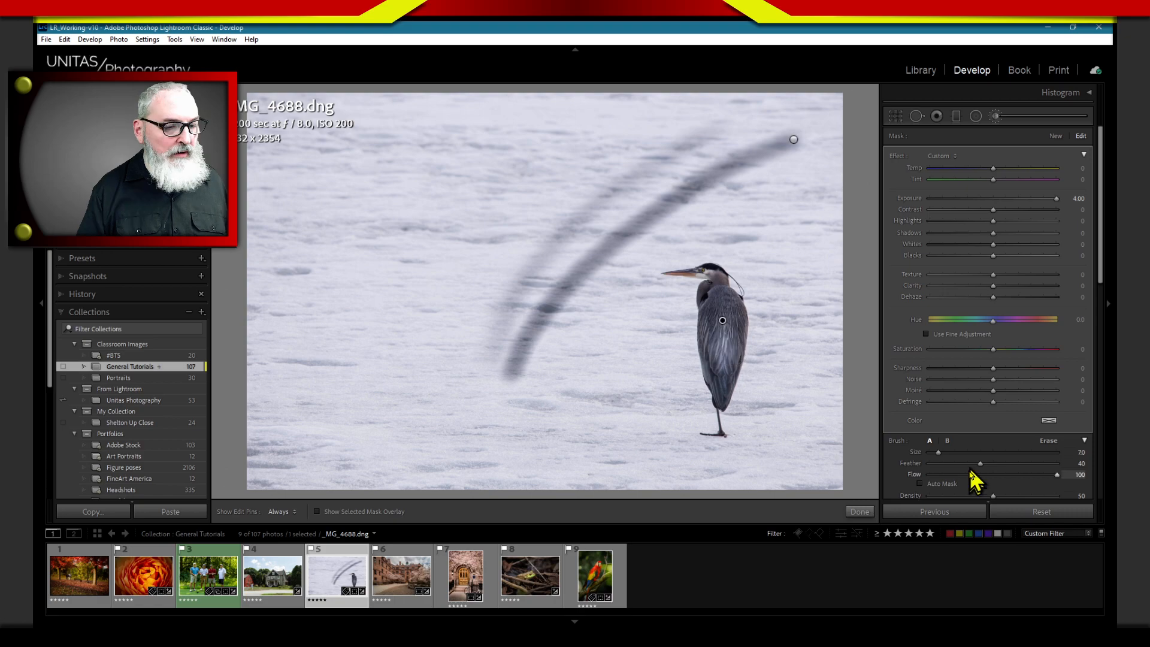
{"action": "left_click_drag", "start_coordinate": [723, 342], "coordinate": [724, 319]}
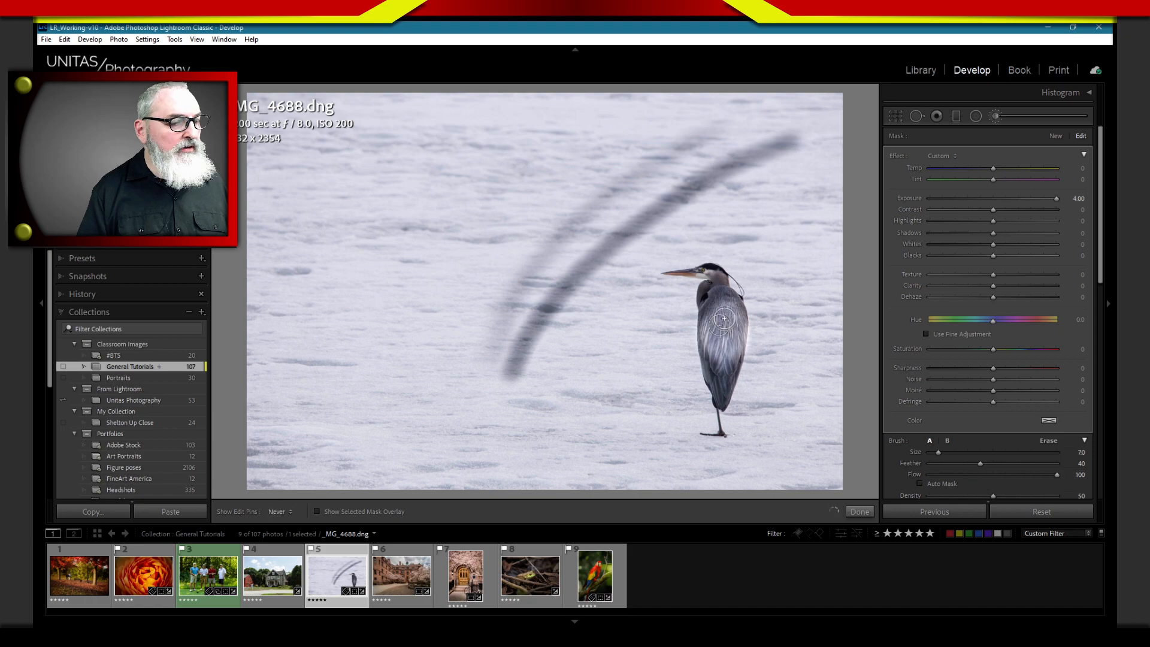
{"action": "key", "text": "h"}
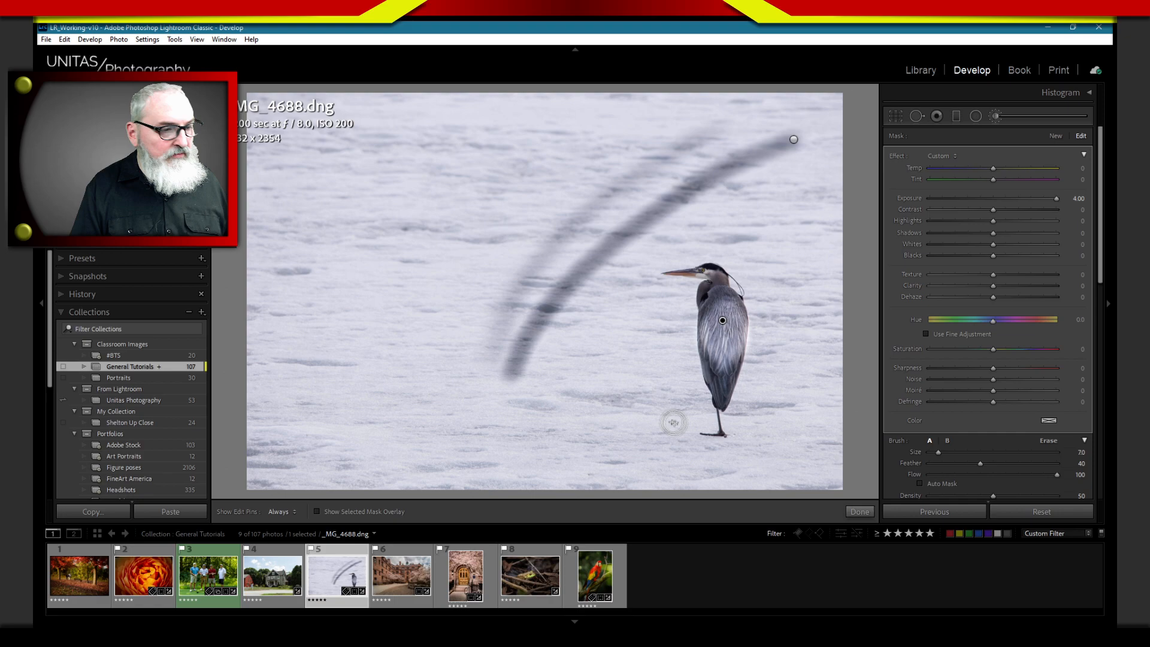
Move the dark brush mask on the ice by its pin and remove that mask from the photo
{"action": "mouse_move", "coordinate": [794, 144]}
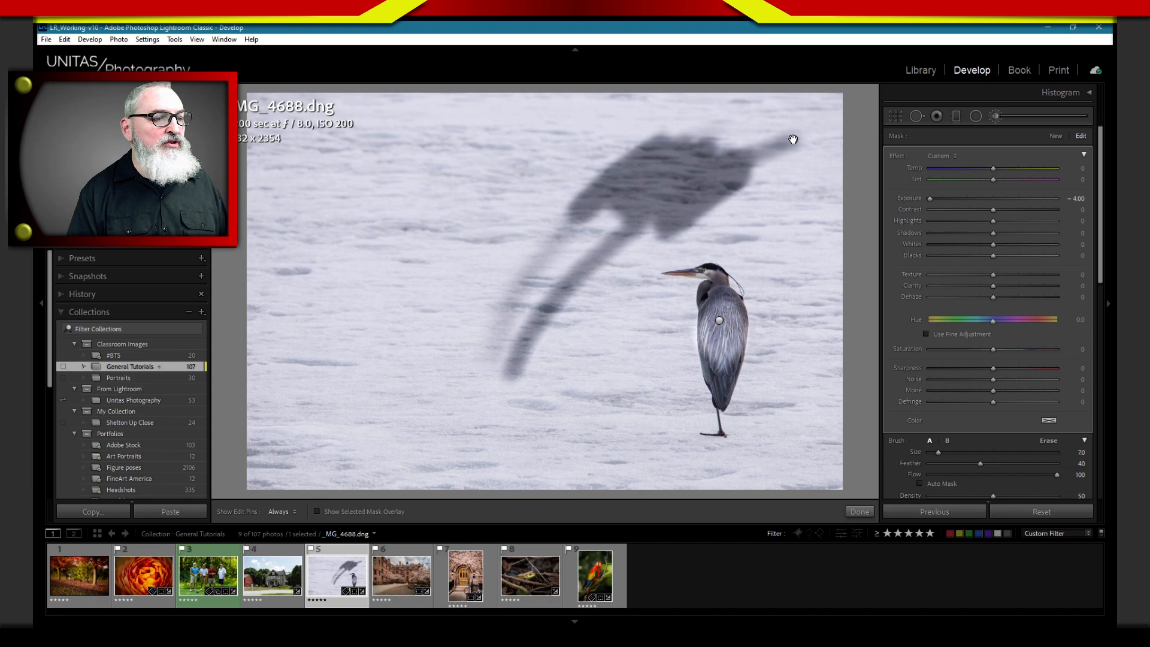
{"action": "left_click_drag", "start_coordinate": [792, 139], "coordinate": [706, 167]}
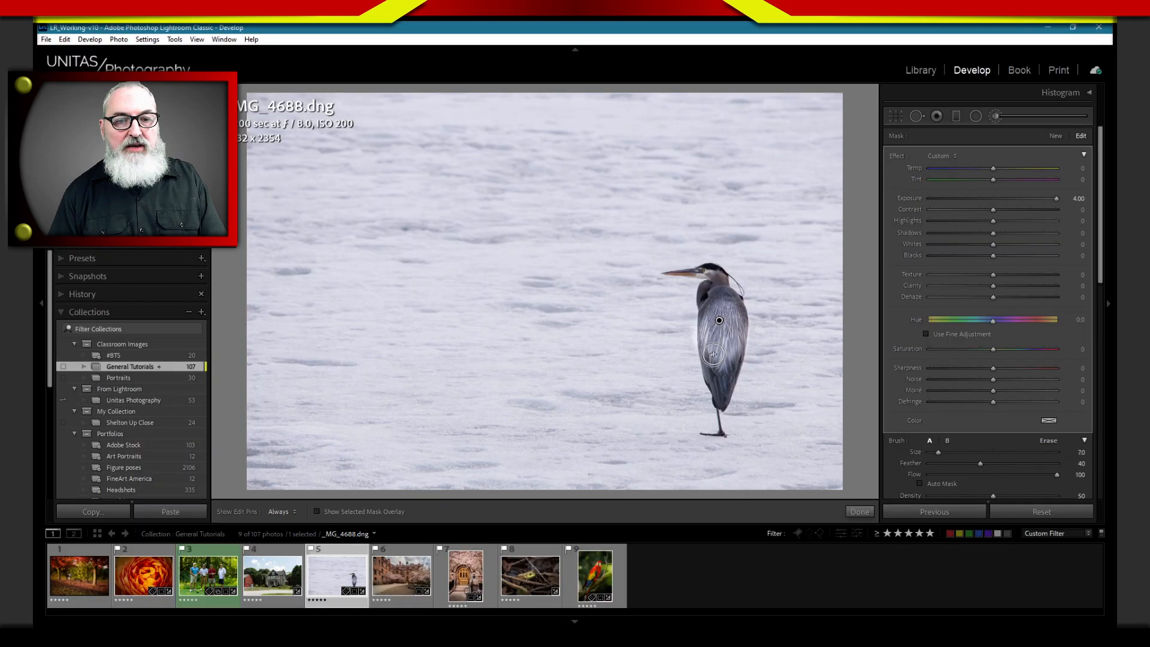
Show the selected mask overlay on the heron's back and hide it again
{"action": "left_click", "coordinate": [317, 512]}
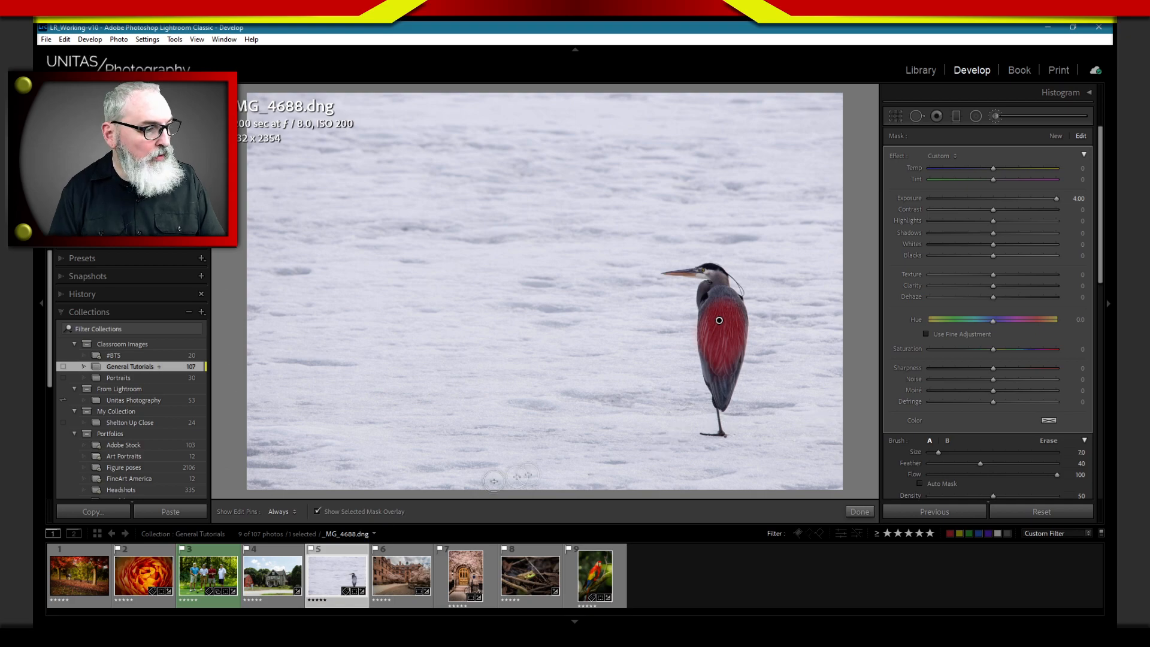
{"action": "left_click", "coordinate": [316, 512]}
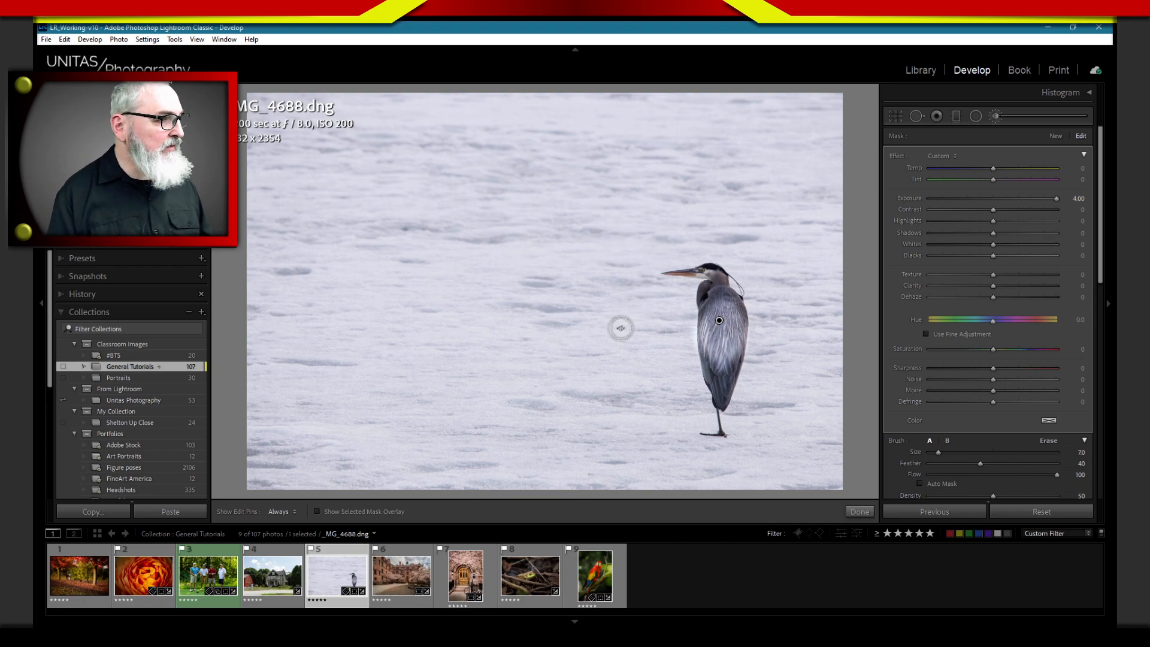
{"action": "left_click", "coordinate": [174, 39]}
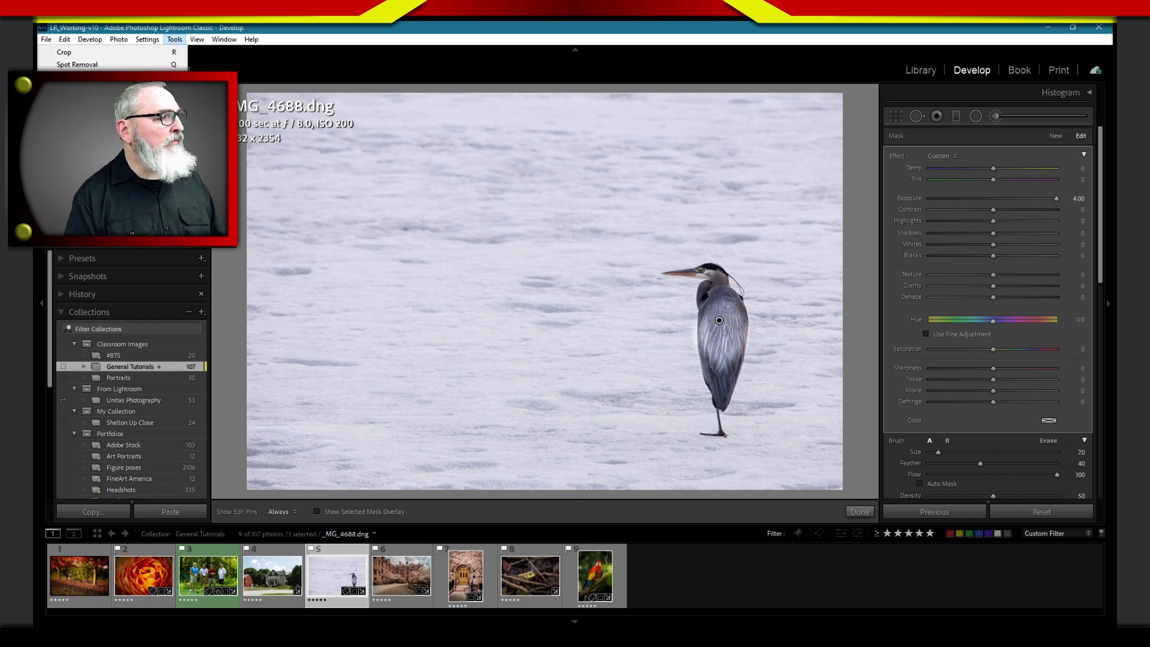
{"action": "mouse_move", "coordinate": [114, 183]}
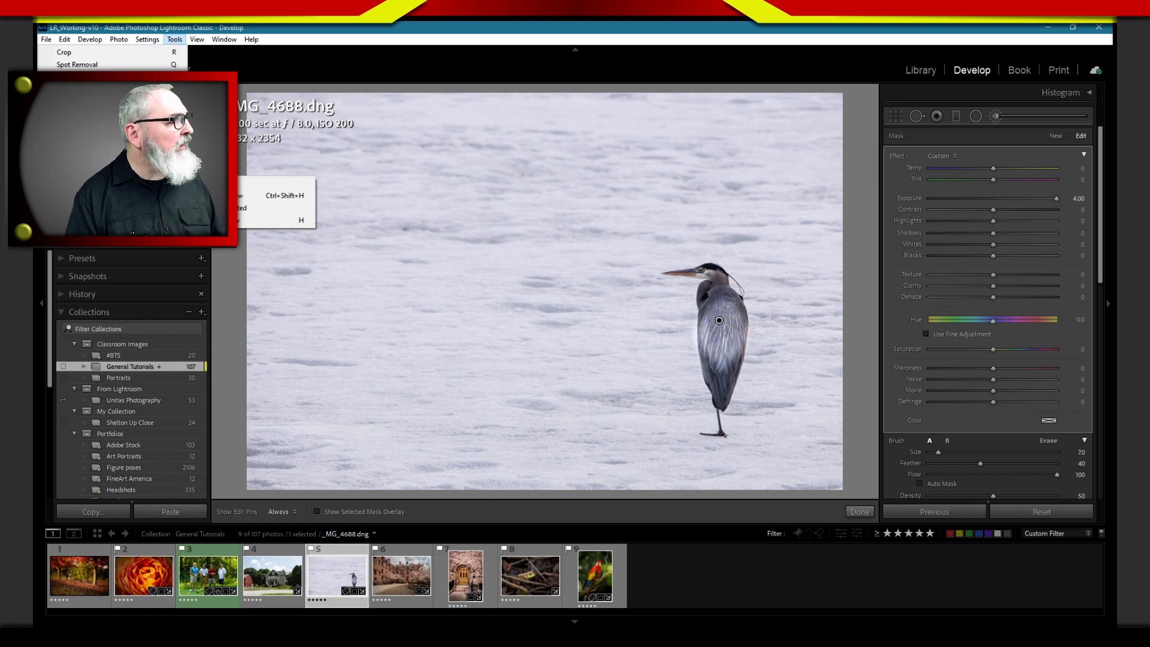
{"action": "left_click", "coordinate": [198, 40]}
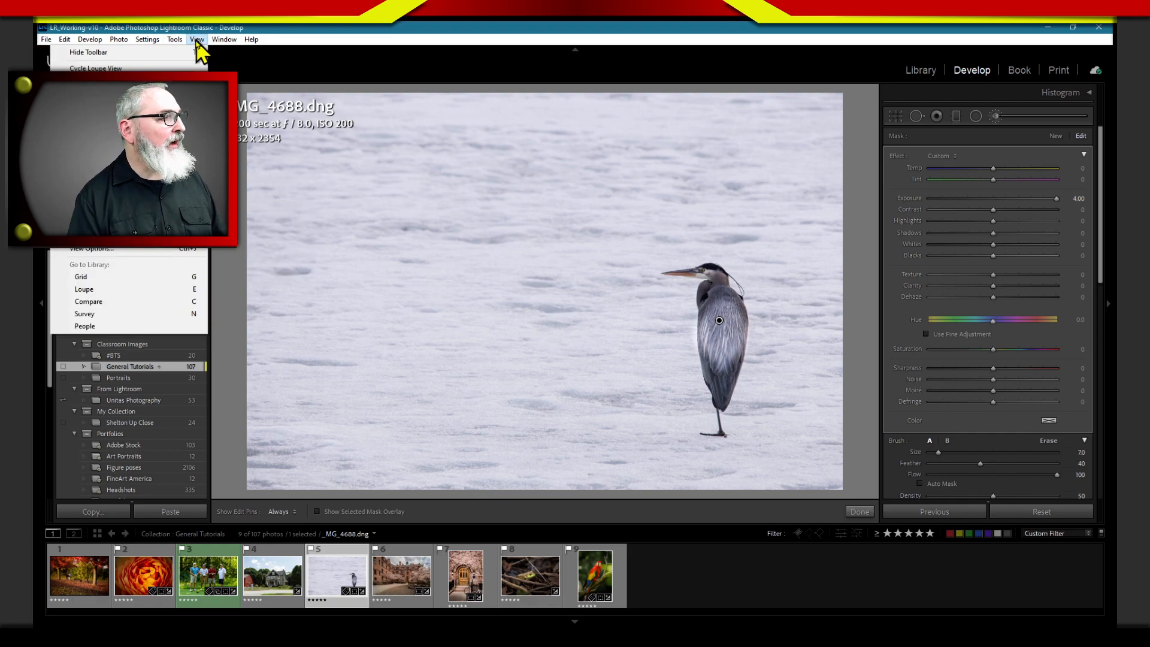
{"action": "mouse_move", "coordinate": [159, 41]}
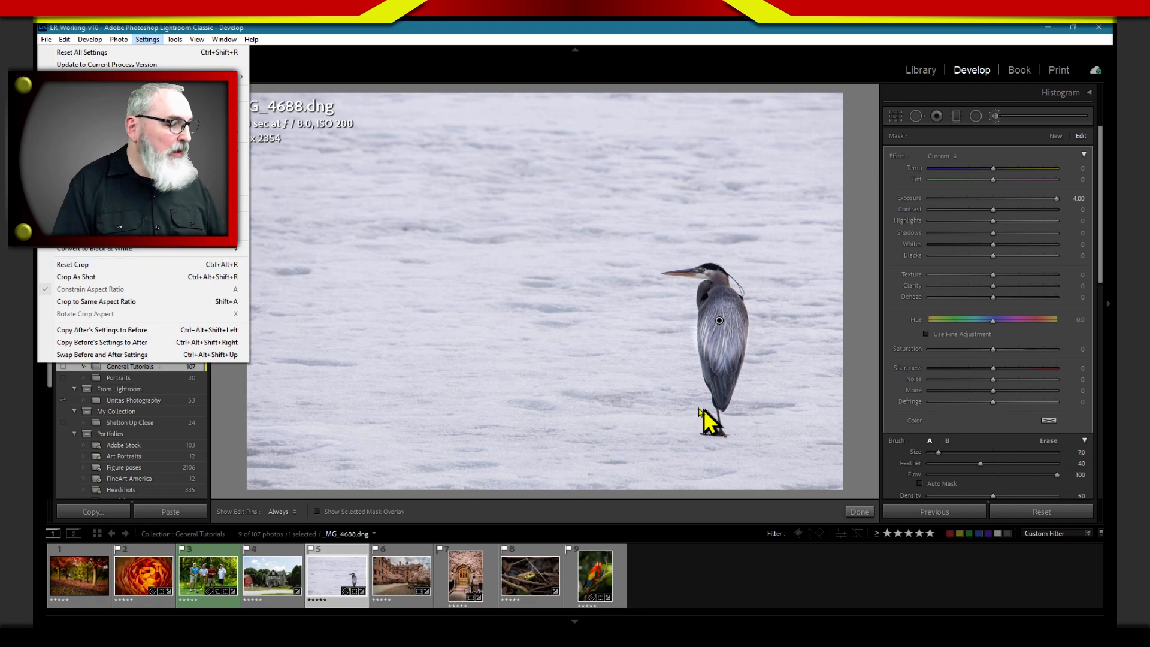
Check the painted area on the heron's back by toggling the red mask overlay on and off
{"action": "left_click", "coordinate": [721, 324]}
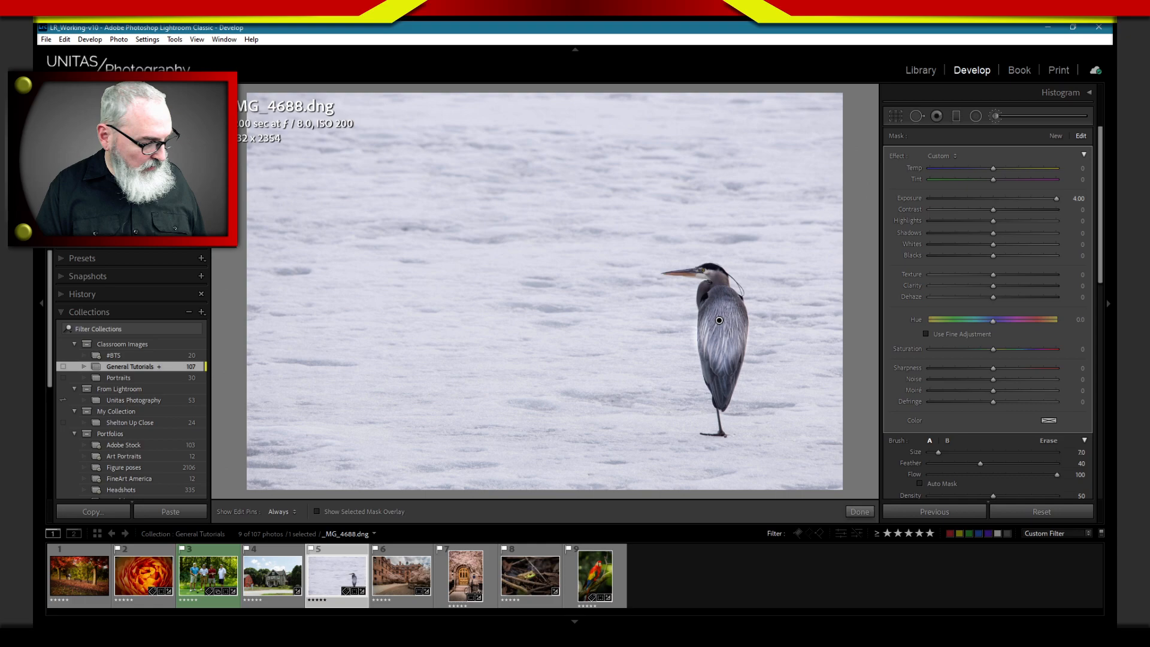
{"action": "key", "text": "o"}
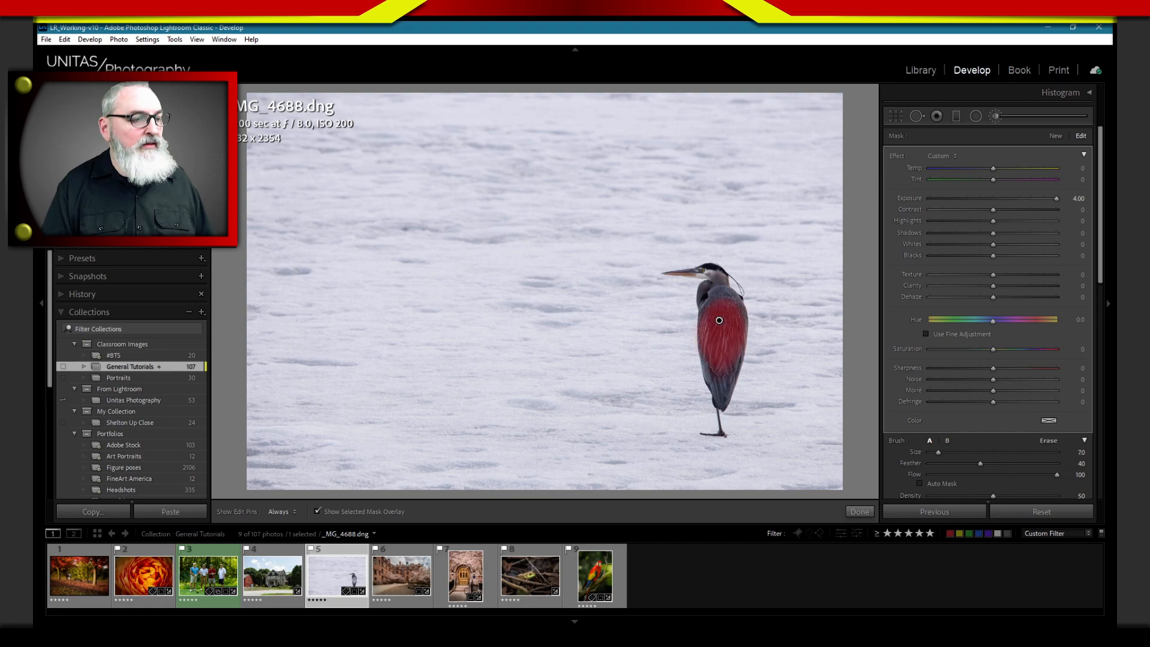
{"action": "key", "text": "o"}
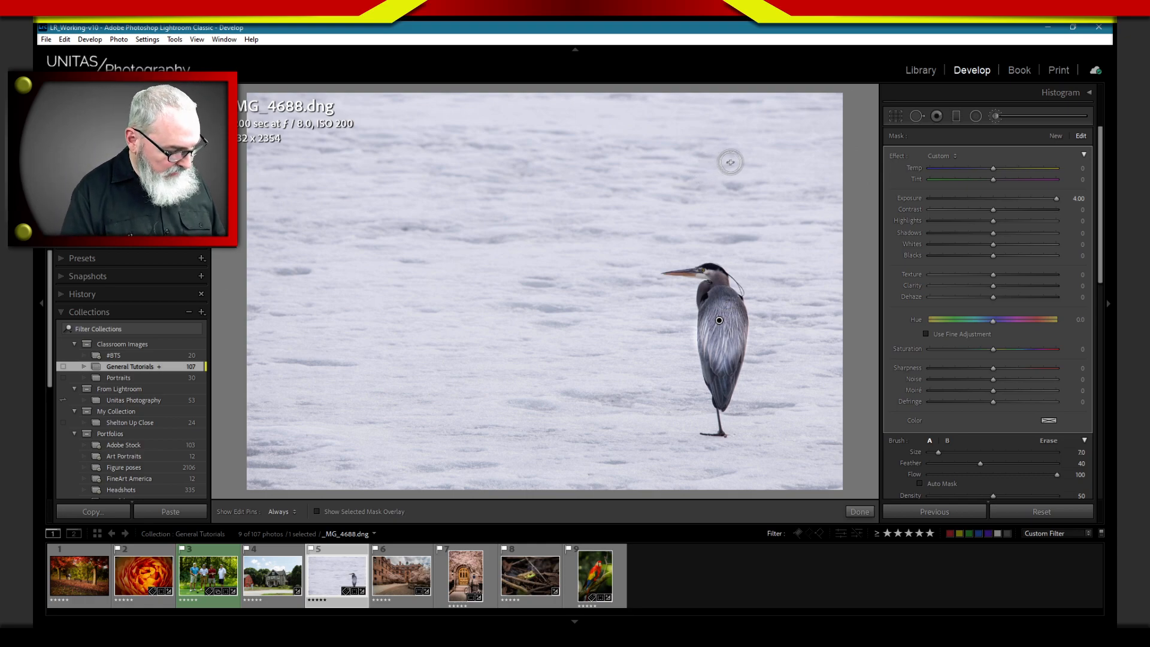
Delete the brightening mask on the heron's back and set the brush to flow 30 and exposure -1.88
{"action": "key", "text": "Delete"}
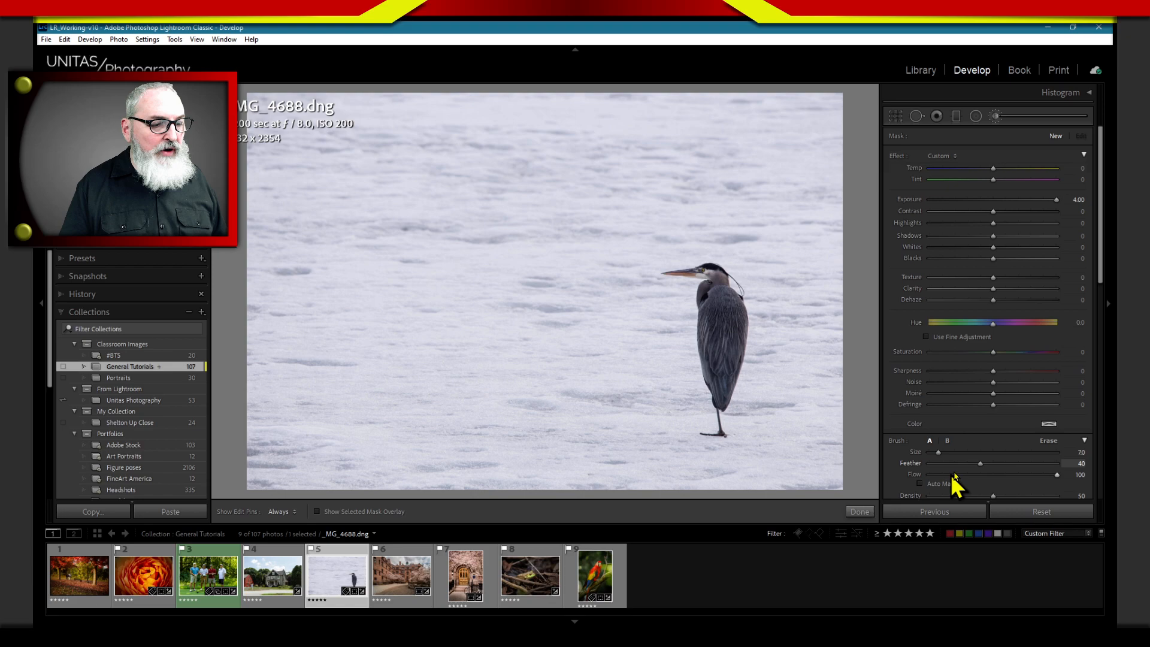
{"action": "left_click_drag", "start_coordinate": [955, 474], "coordinate": [968, 477]}
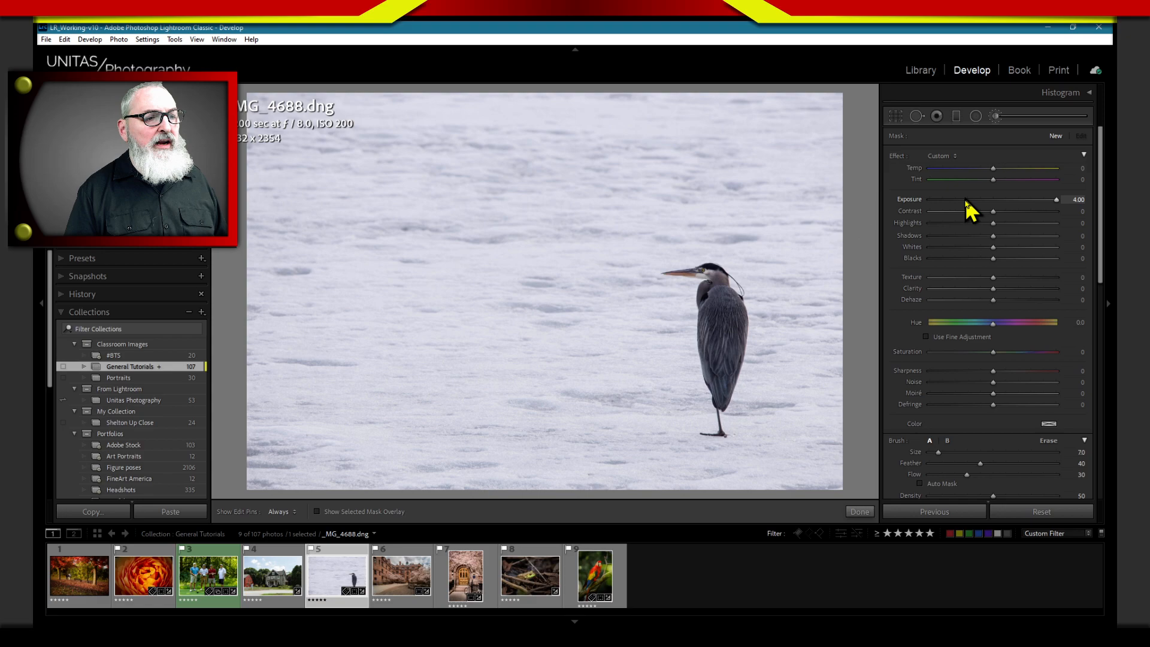
{"action": "left_click_drag", "start_coordinate": [967, 201], "coordinate": [961, 202]}
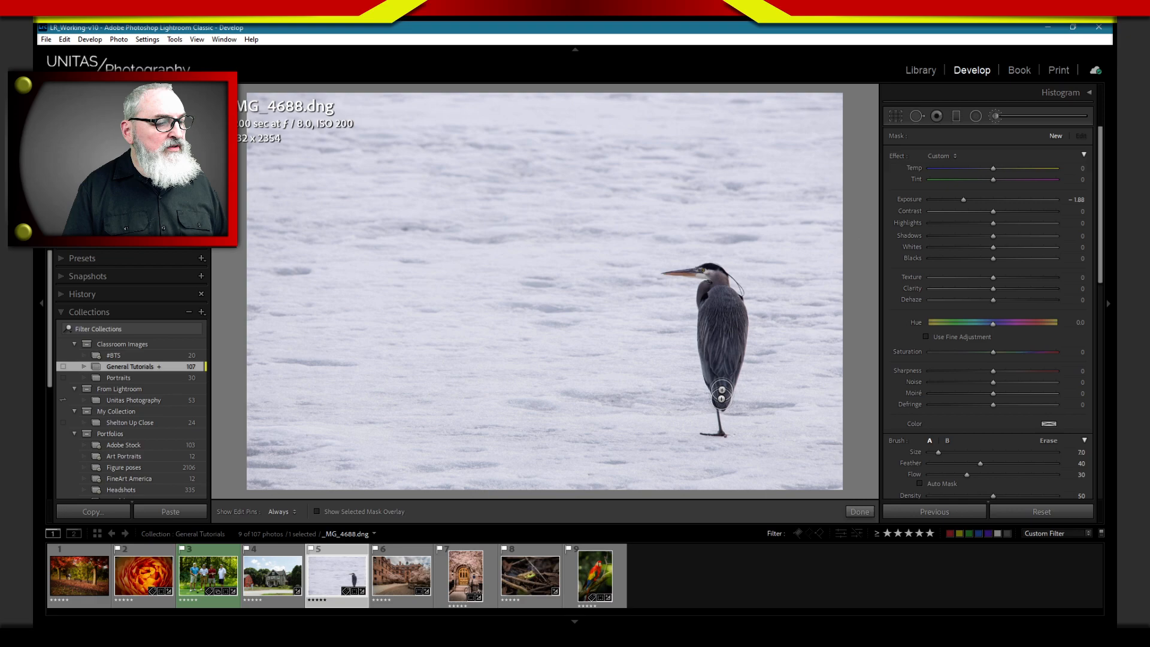
Hide the edit pins and darken the heron's lower tail feathers with the brush, raising the flow to 57
{"action": "key", "text": "h"}
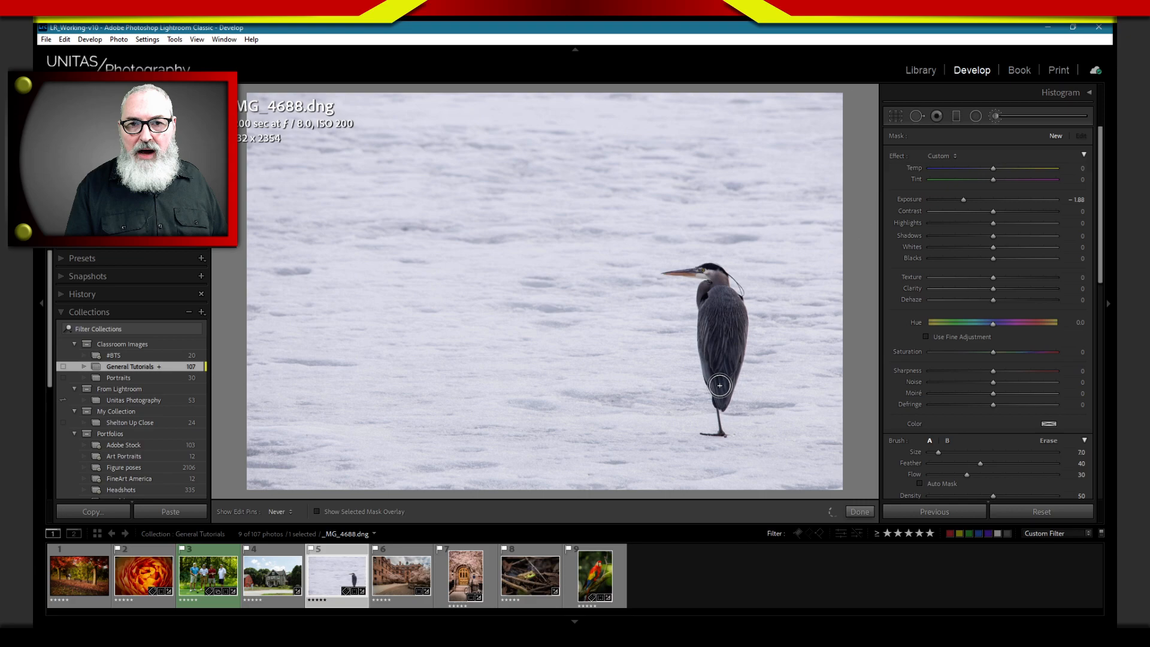
{"action": "left_click_drag", "start_coordinate": [722, 389], "coordinate": [731, 365]}
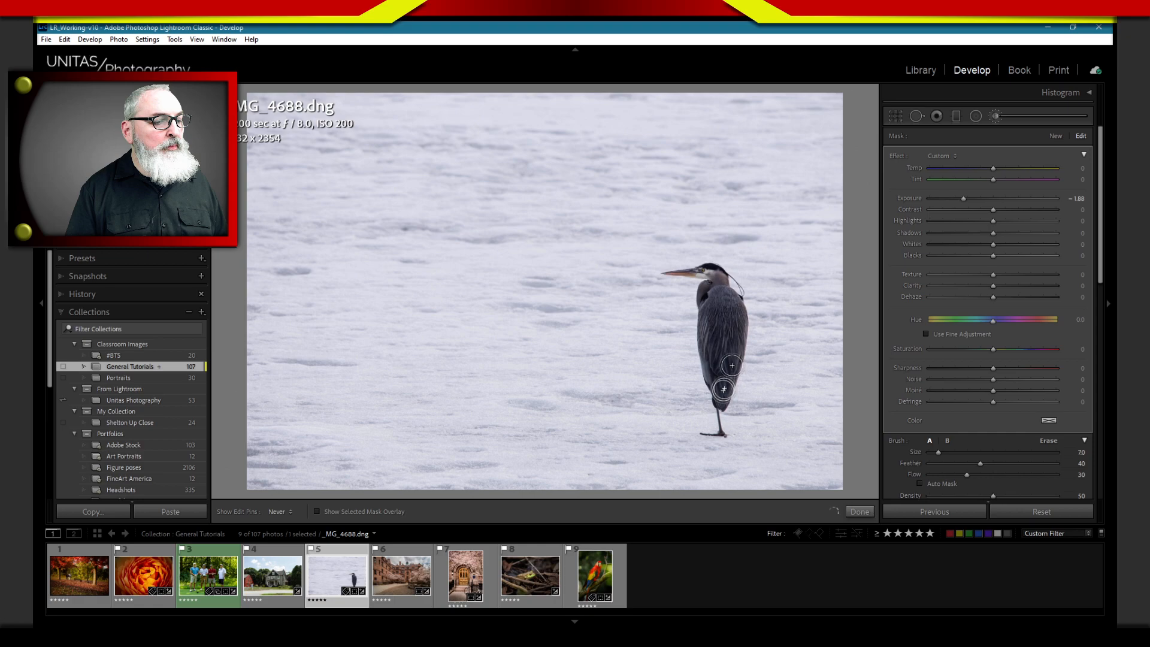
{"action": "key", "text": "5"}
{"action": "key", "text": "7"}
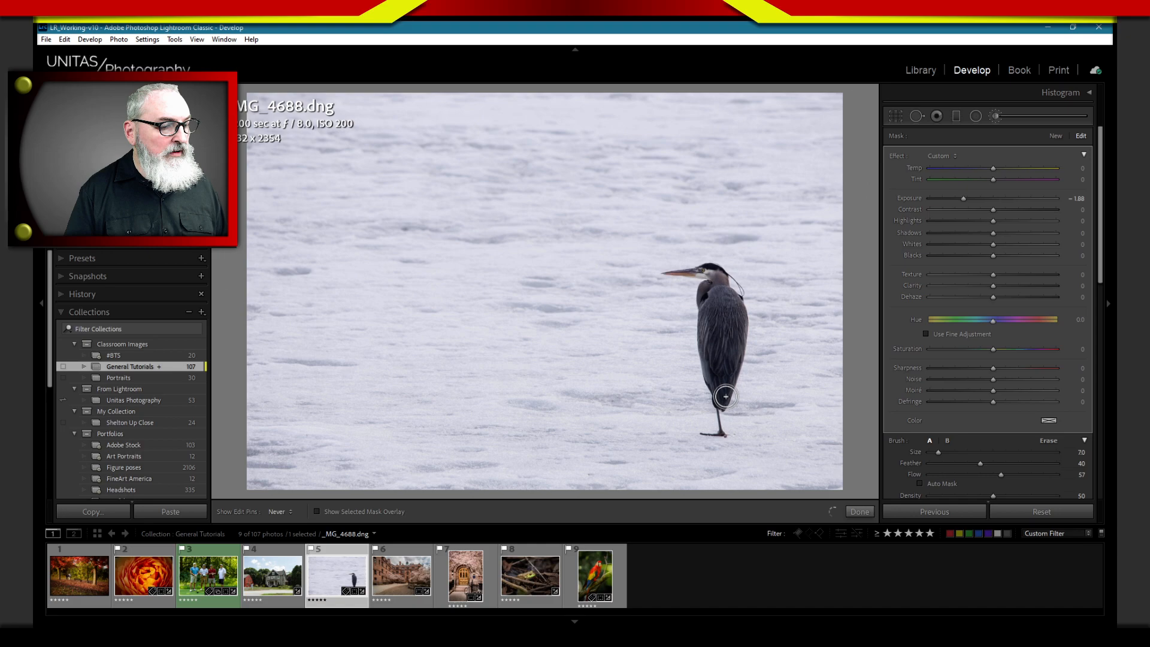
Switch the brush adjustments off and on to compare their effect, and leave the Adjustment Brush
{"action": "scroll", "coordinate": [899, 385], "scroll_direction": "down", "scroll_amount": 3}
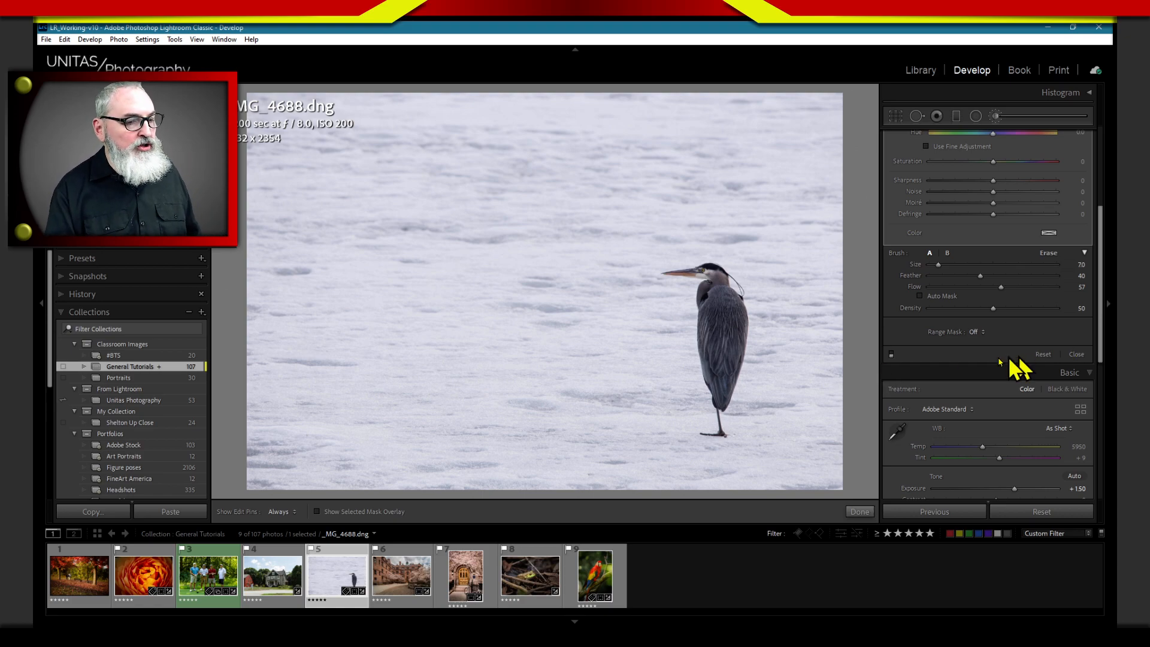
{"action": "left_click", "coordinate": [892, 354]}
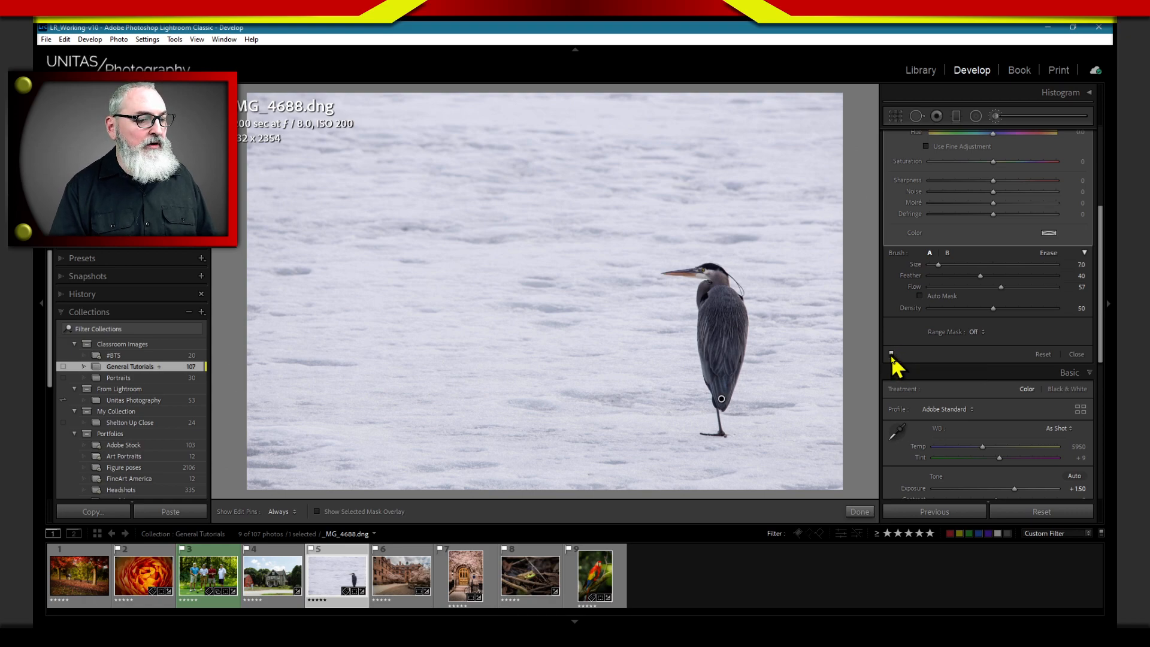
{"action": "left_click", "coordinate": [891, 355]}
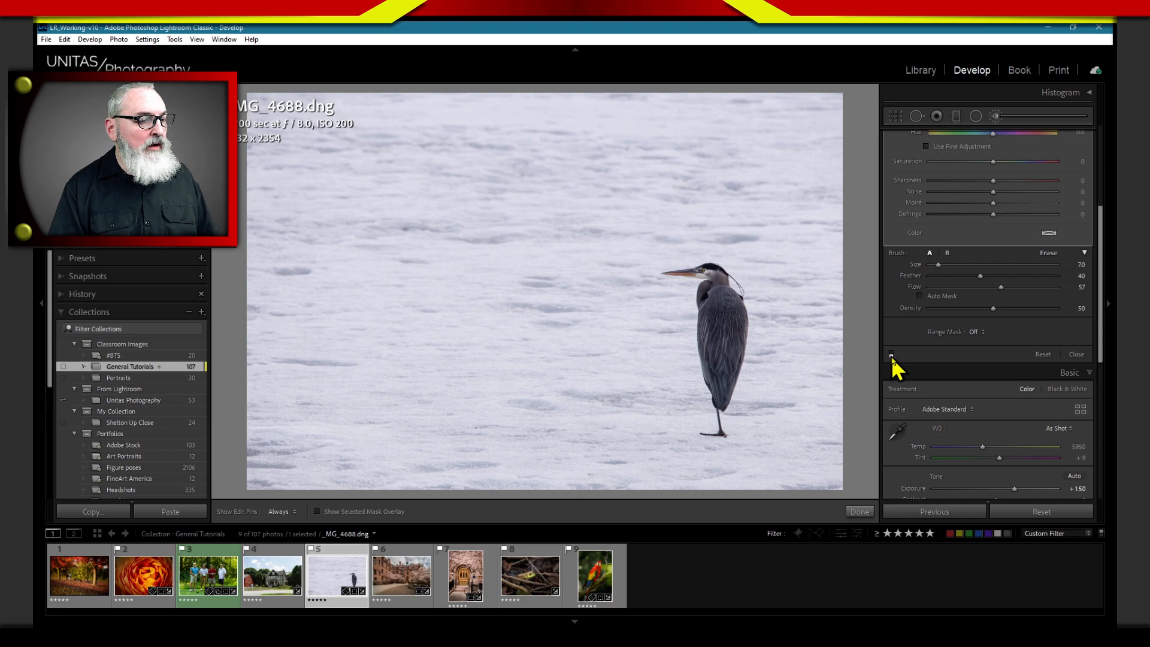
{"action": "left_click", "coordinate": [892, 355]}
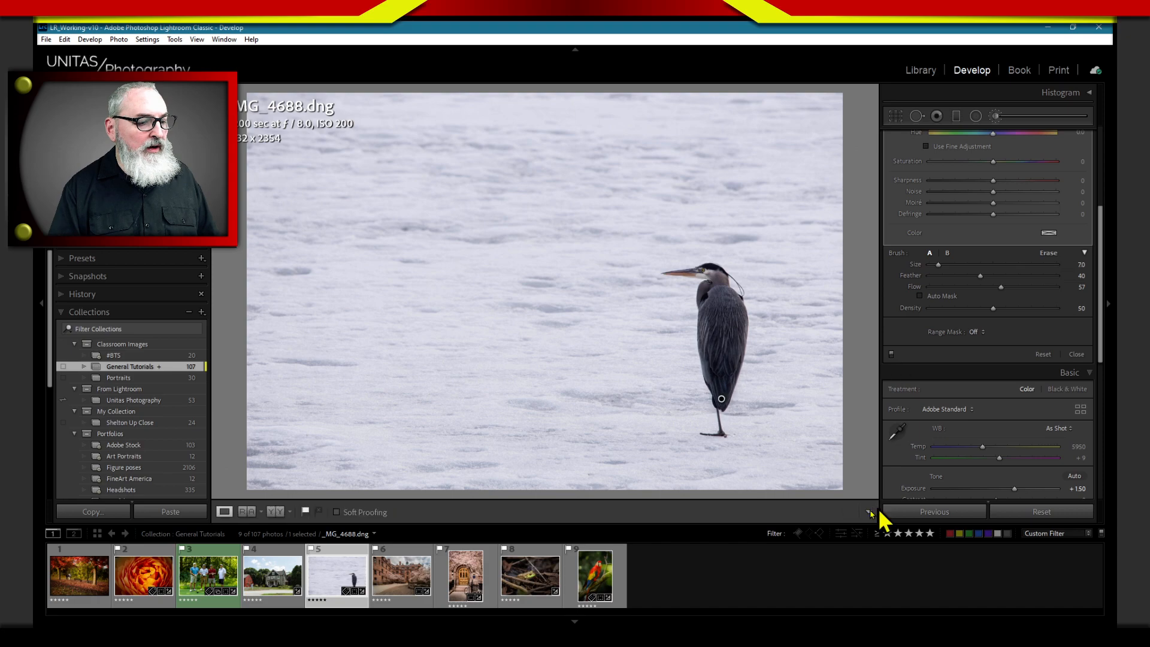
{"action": "key", "text": "k"}
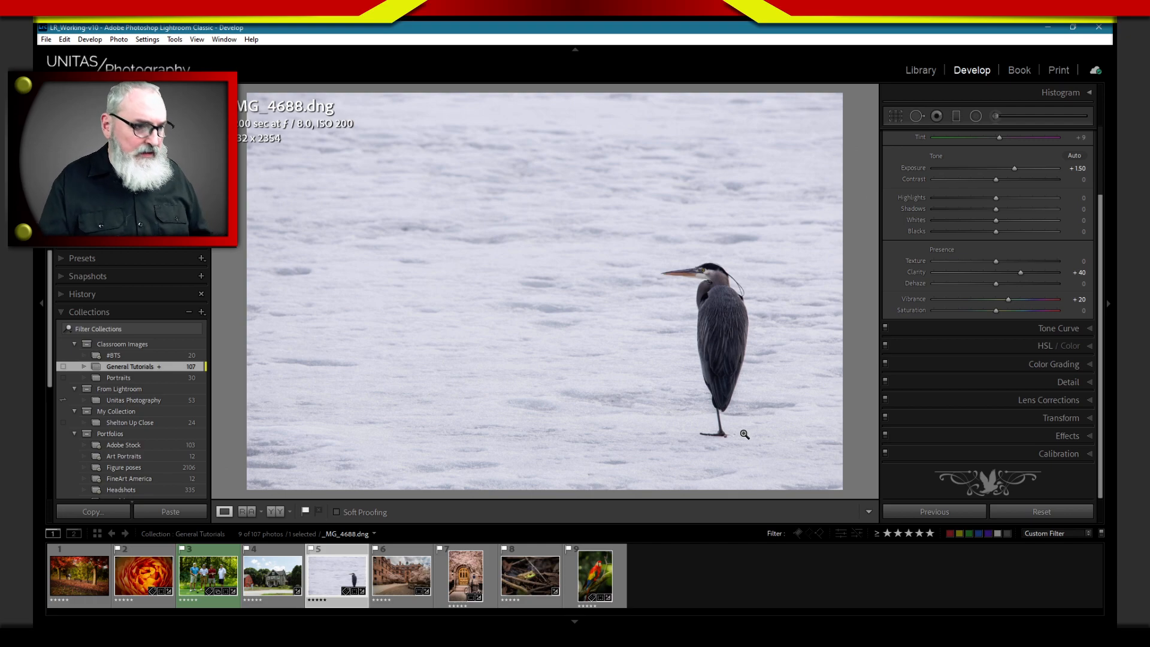
Reopen the Adjustment Brush, select the existing mask at the heron's tail and extend it over the shoulder
{"action": "left_click", "coordinate": [995, 116]}
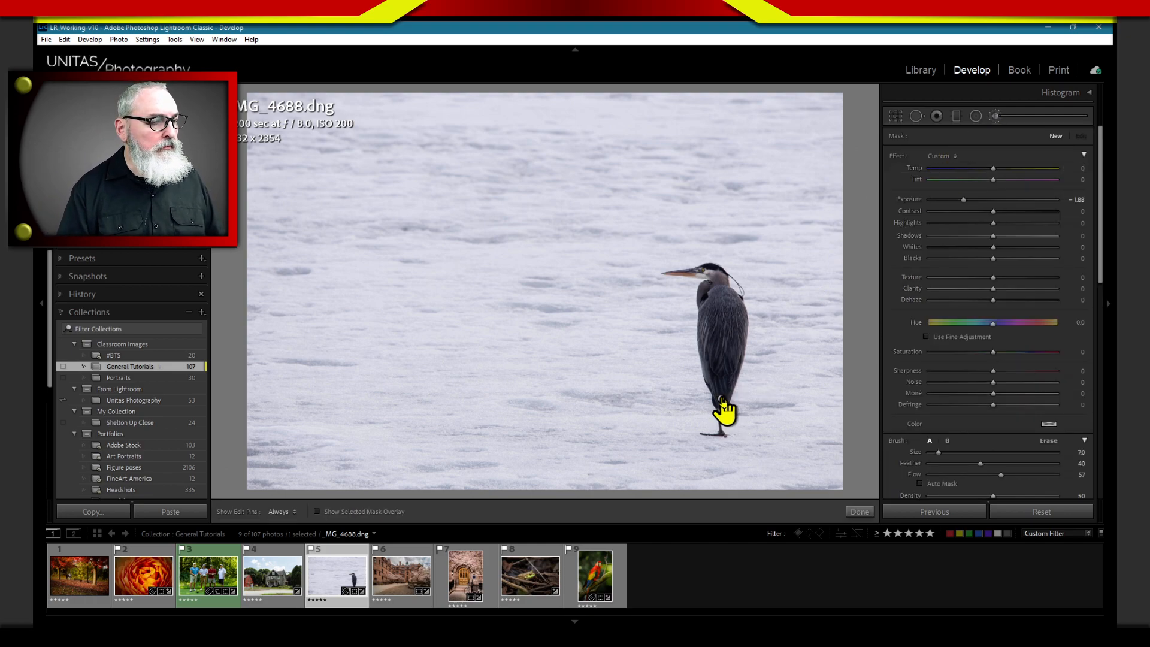
{"action": "left_click", "coordinate": [723, 400]}
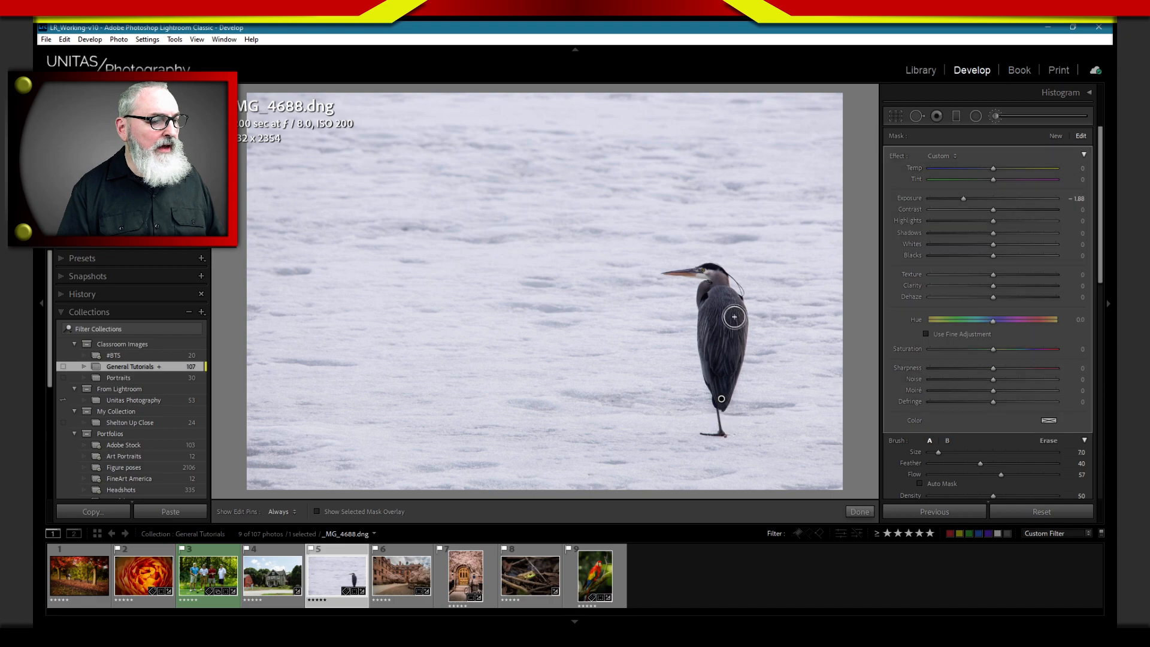
{"action": "mouse_move", "coordinate": [735, 316]}
{"action": "left_mouse_down"}
{"action": "mouse_move", "coordinate": [738, 365]}
{"action": "mouse_move", "coordinate": [742, 319]}
{"action": "left_mouse_up"}
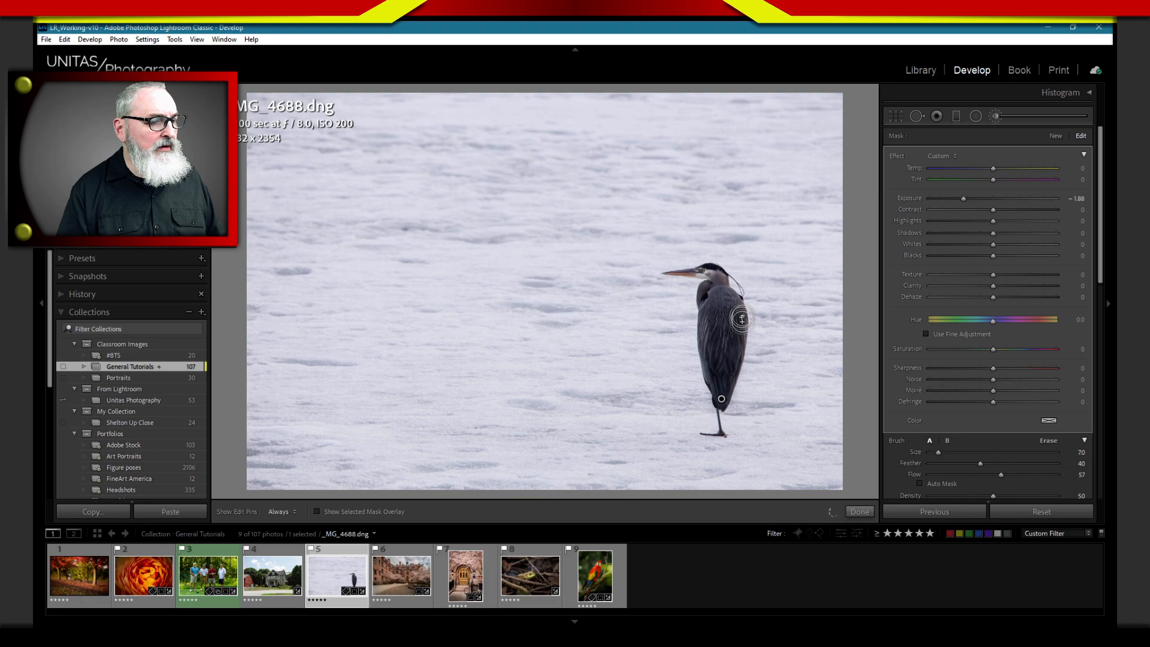
Create a new brush mask with exposure 1.03, size 5.0 and feather 55, paint it on the heron's head, and close the brush
{"action": "key", "text": "Return"}
{"action": "left_click", "coordinate": [745, 289]}
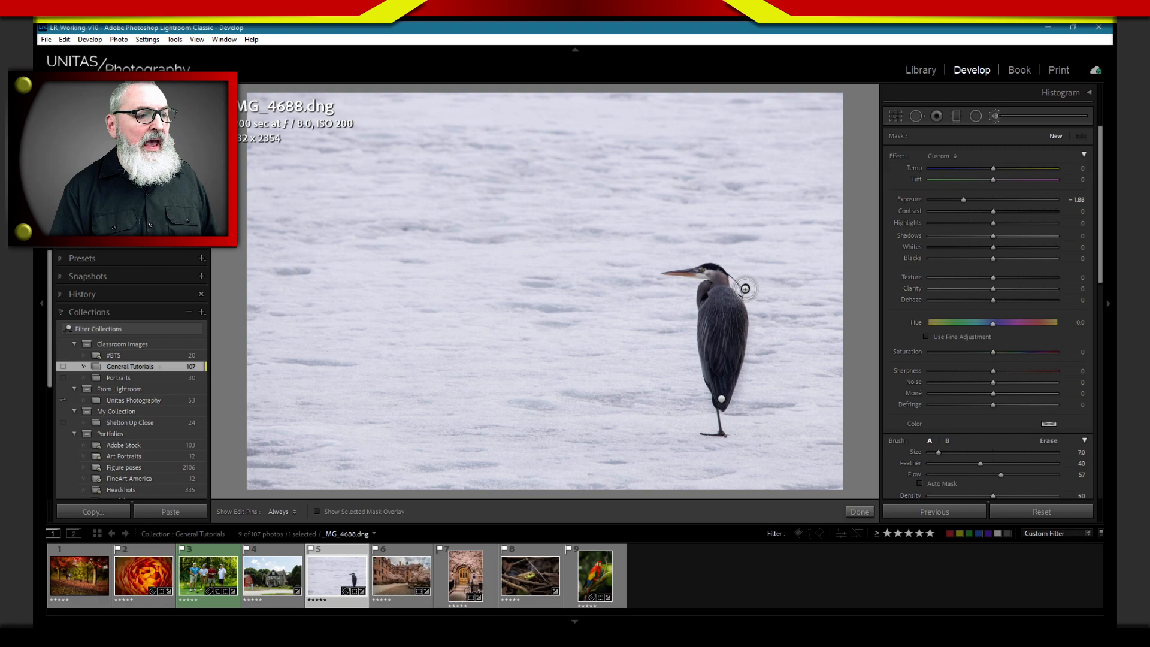
{"action": "left_click", "coordinate": [716, 277]}
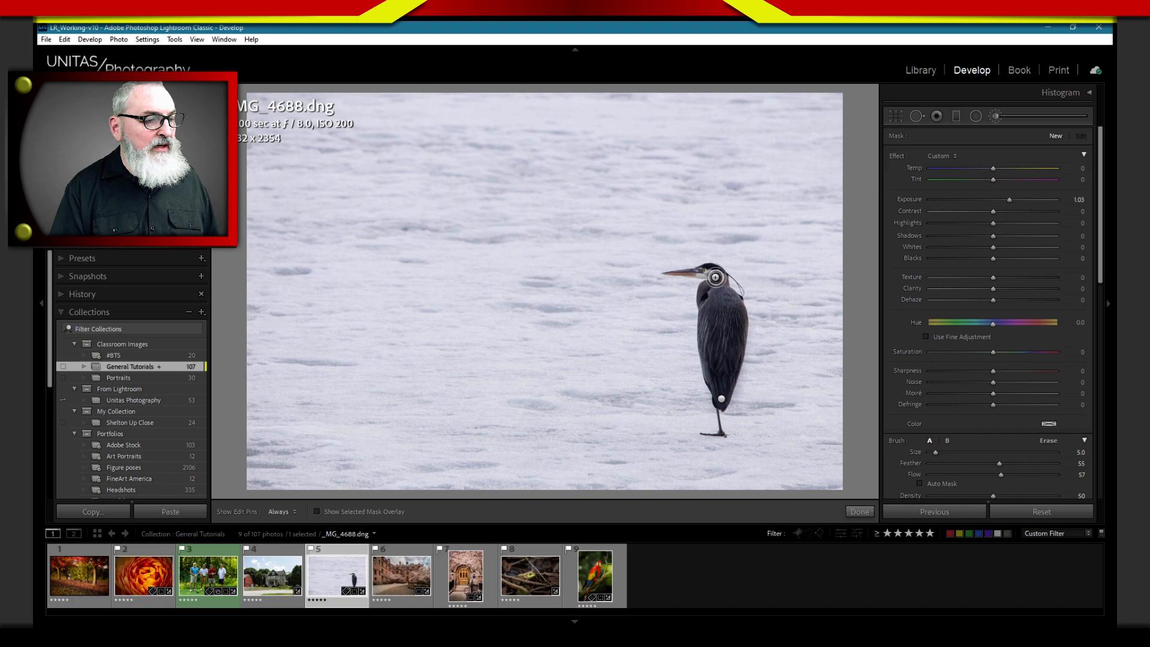
{"action": "left_click", "coordinate": [715, 277]}
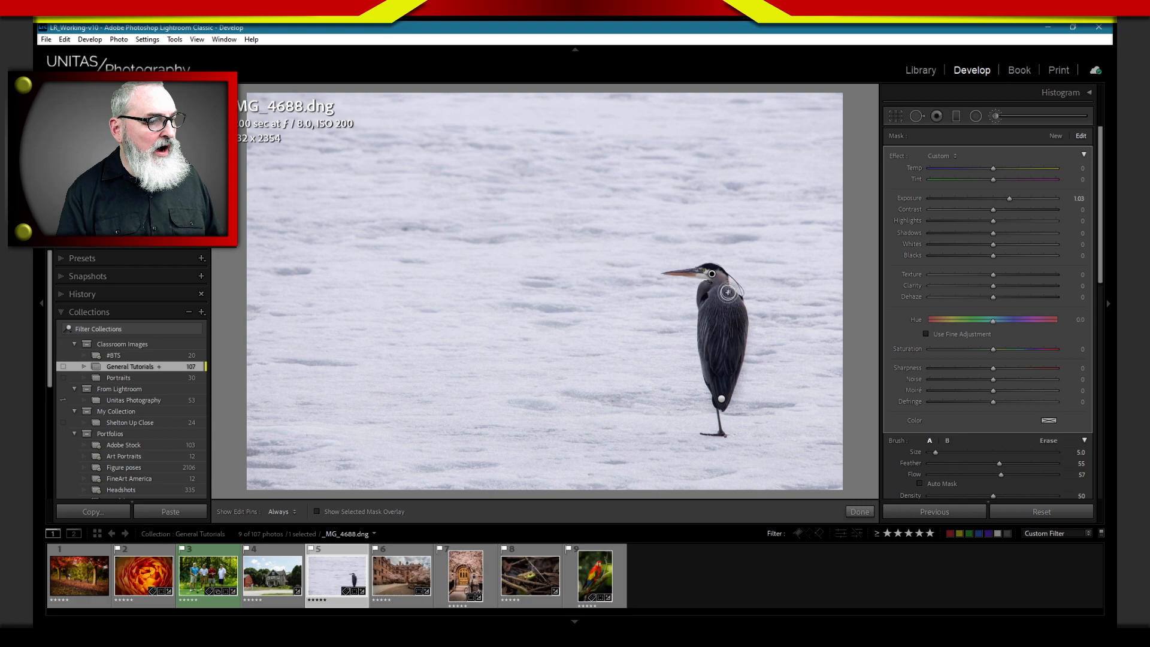
{"action": "key", "text": "k"}
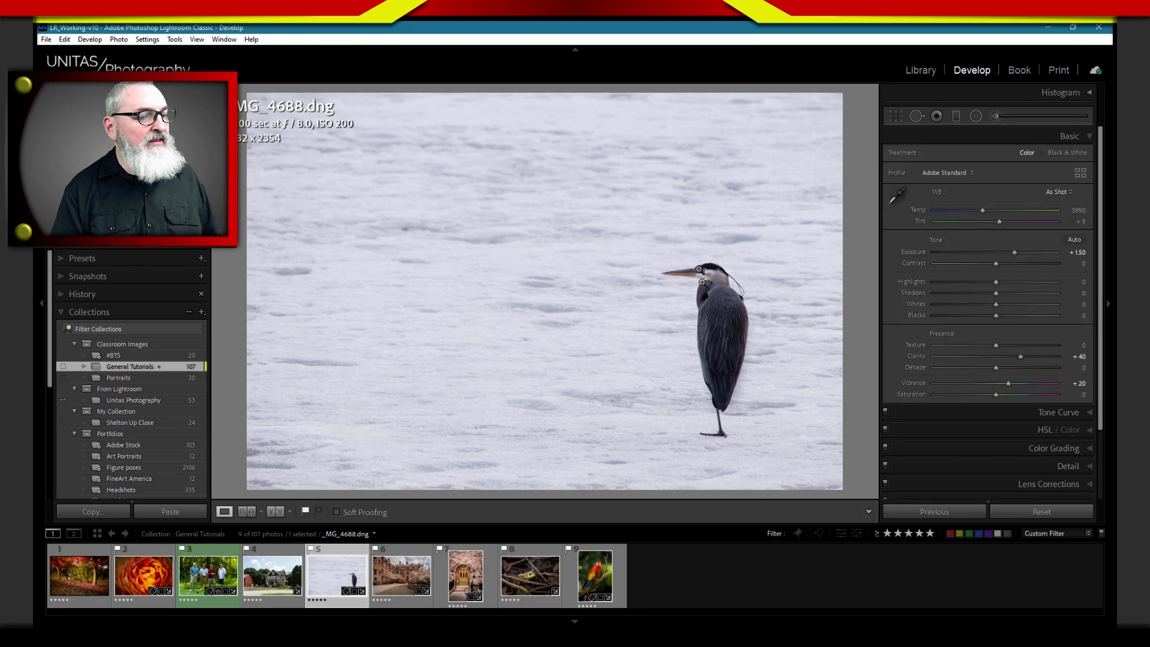
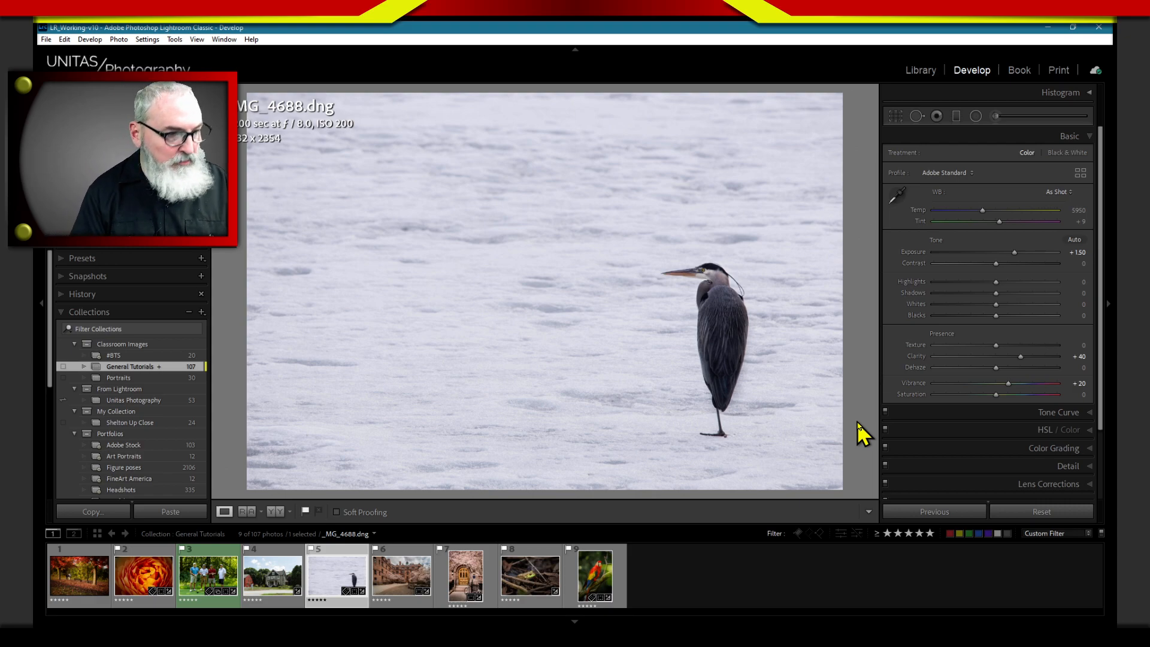
{"action": "key", "text": "alt"}
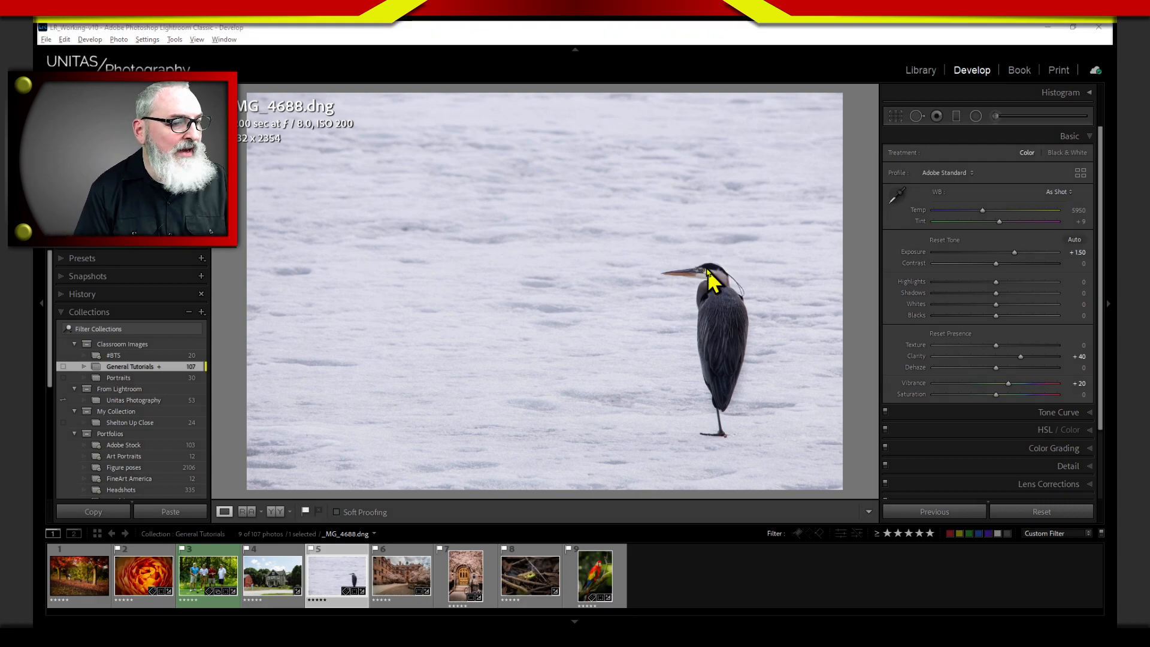
{"action": "mouse_move", "coordinate": [722, 269]}
{"action": "left_mouse_down"}
{"action": "mouse_move", "coordinate": [690, 279]}
{"action": "mouse_move", "coordinate": [712, 288]}
{"action": "mouse_move", "coordinate": [739, 278]}
{"action": "mouse_move", "coordinate": [719, 261]}
{"action": "left_mouse_up"}
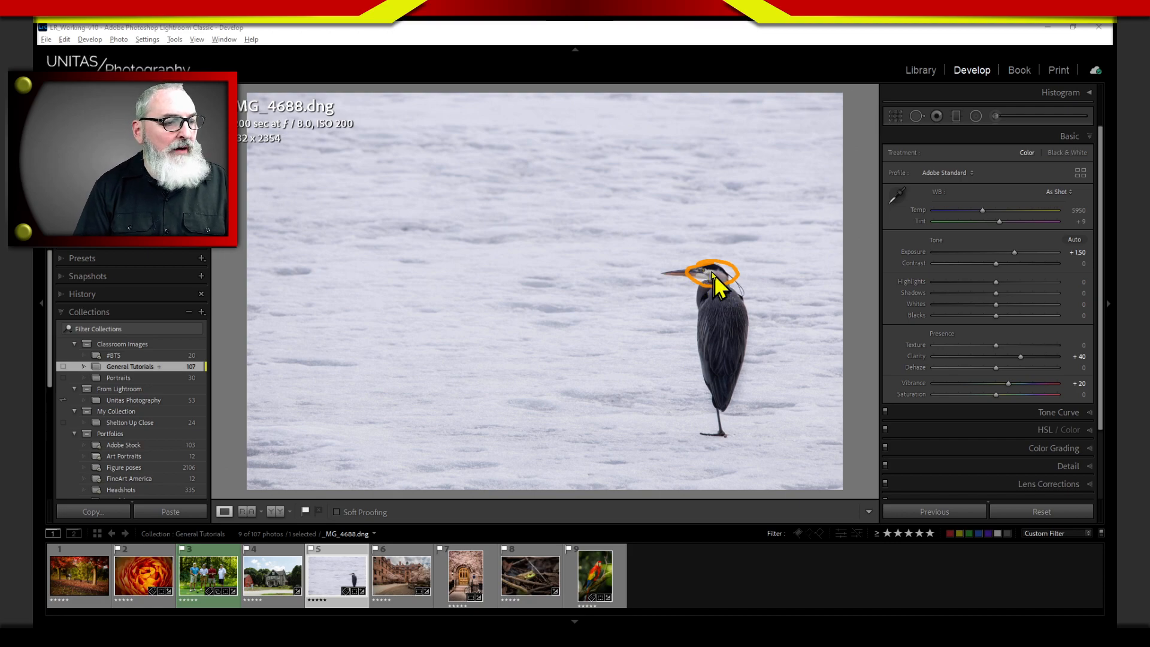
{"action": "key", "text": "Escape"}
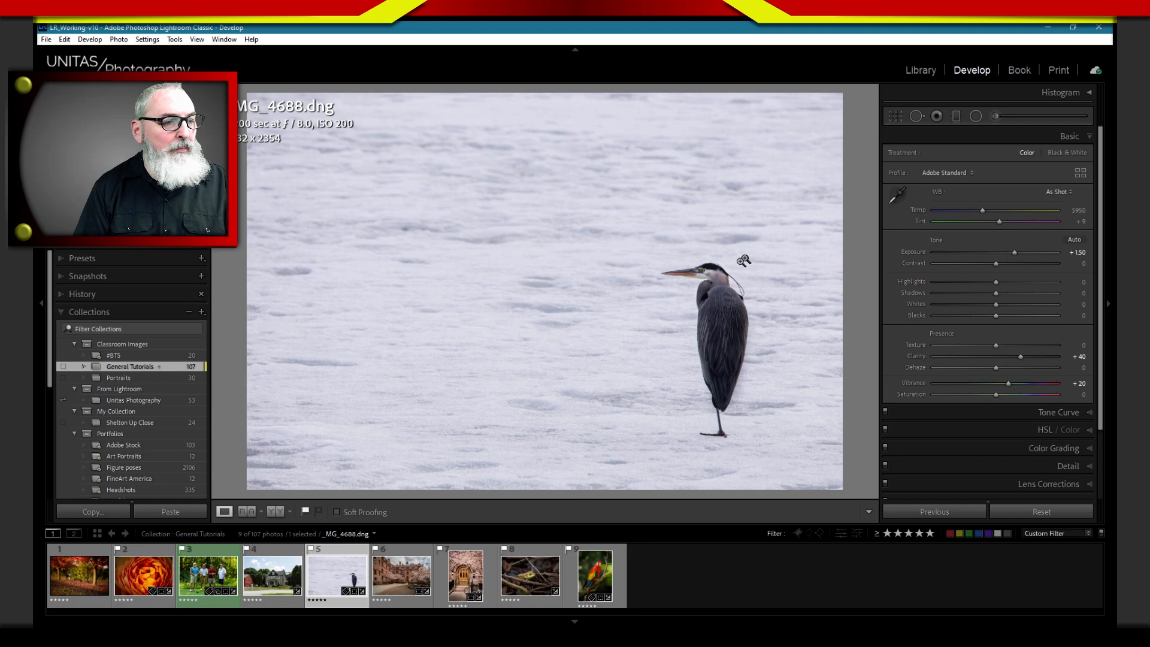
{"action": "key", "text": "alt+d"}
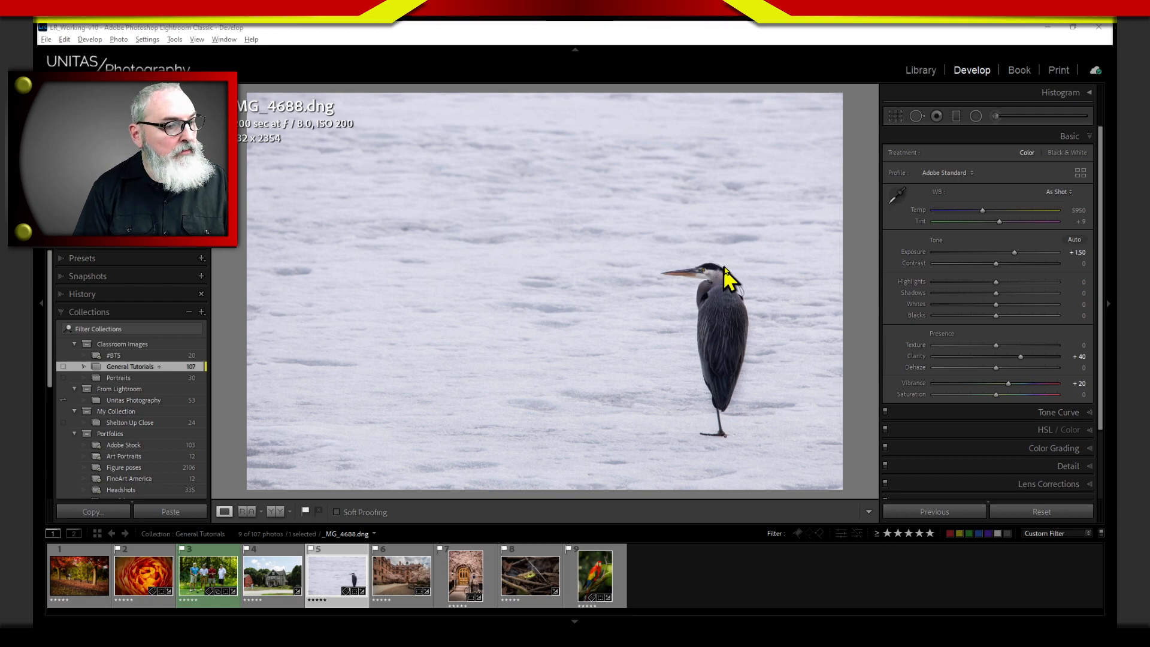
{"action": "key", "text": "alt+d"}
Zoom in on the heron's head and examine the beak, crown and neck areas
{"action": "left_click", "coordinate": [721, 270]}
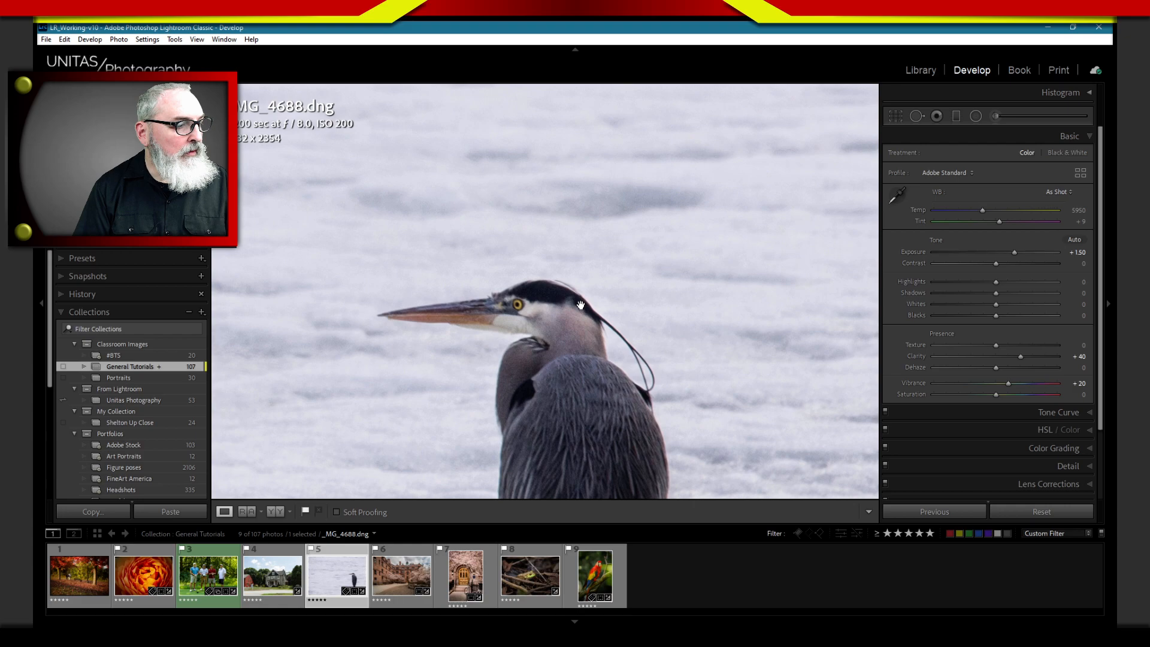
{"action": "mouse_move", "coordinate": [574, 300]}
{"action": "left_mouse_down"}
{"action": "mouse_move", "coordinate": [665, 269]}
{"action": "mouse_move", "coordinate": [601, 250]}
{"action": "mouse_move", "coordinate": [653, 258]}
{"action": "left_mouse_up"}
{"action": "key", "text": "ctrl+2"}
{"action": "mouse_move", "coordinate": [570, 256]}
{"action": "left_mouse_down"}
{"action": "mouse_move", "coordinate": [523, 275]}
{"action": "mouse_move", "coordinate": [572, 268]}
{"action": "mouse_move", "coordinate": [543, 276]}
{"action": "mouse_move", "coordinate": [575, 321]}
{"action": "mouse_move", "coordinate": [596, 300]}
{"action": "mouse_move", "coordinate": [680, 329]}
{"action": "mouse_move", "coordinate": [612, 341]}
{"action": "mouse_move", "coordinate": [689, 329]}
{"action": "left_mouse_up"}
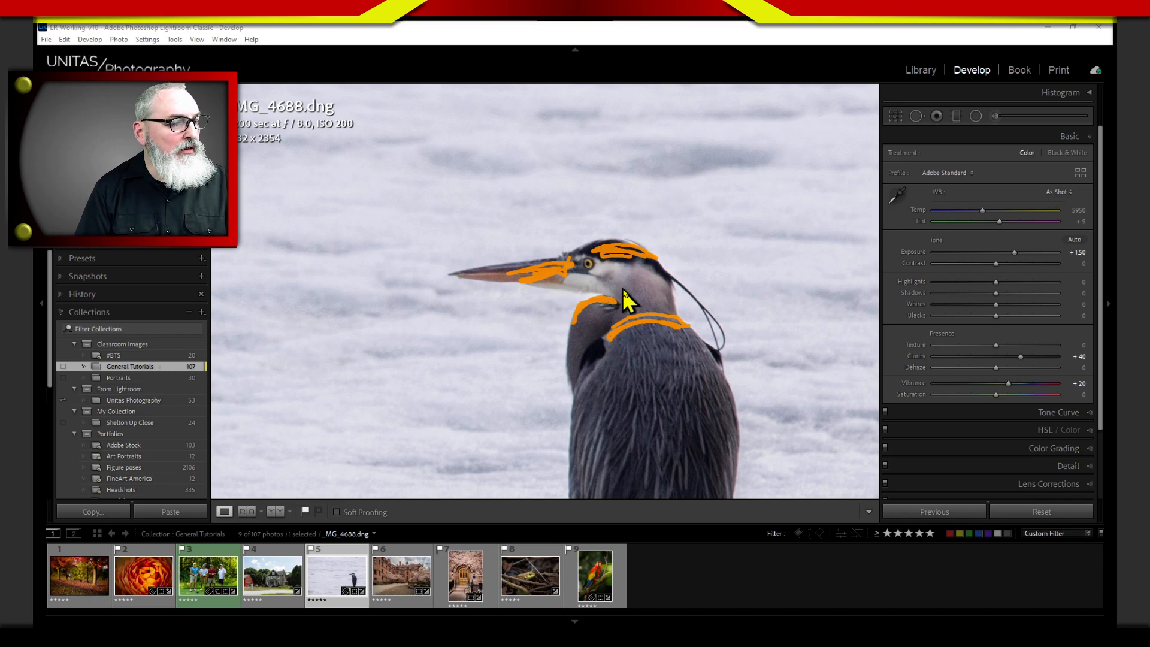
{"action": "key", "text": "Escape"}
{"action": "left_click_drag", "start_coordinate": [625, 289], "coordinate": [635, 292]}
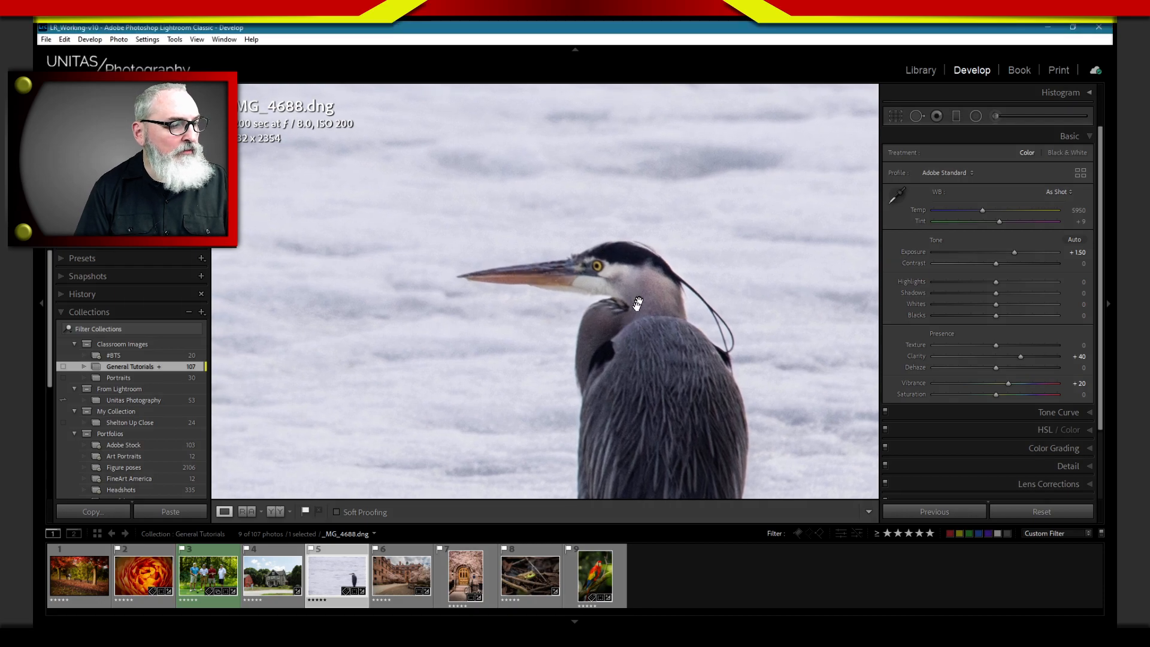
Zoom out to the whole heron photo and compare its before and after versions side by side with the side panels hidden
{"action": "left_click", "coordinate": [637, 318]}
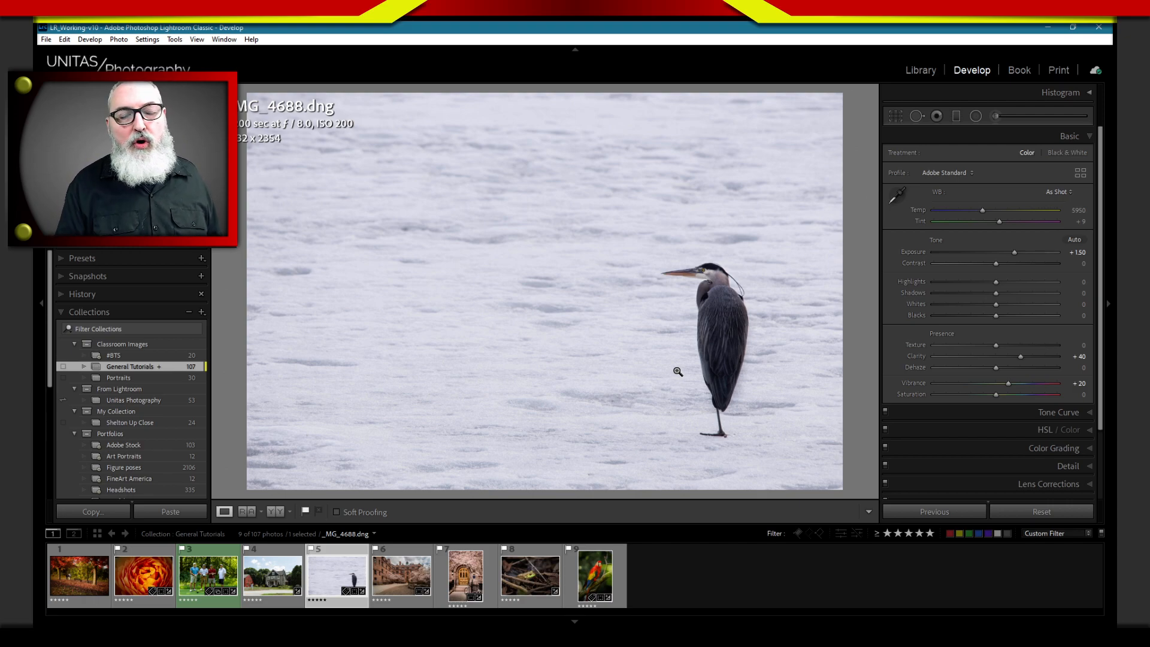
{"action": "key", "text": "y"}
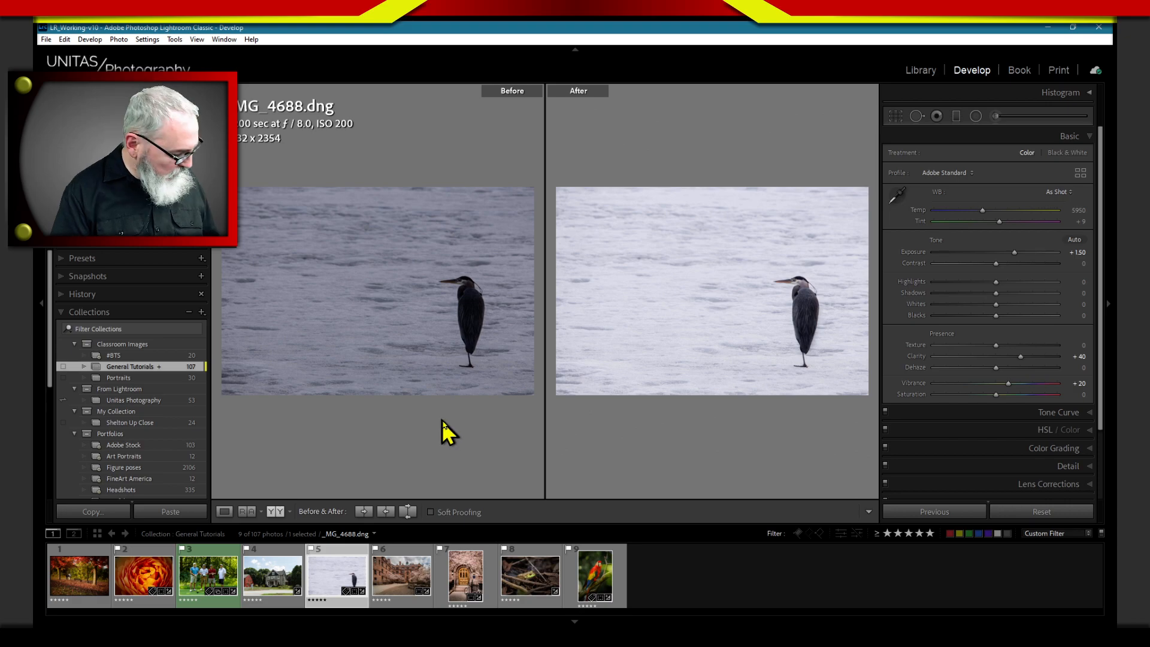
{"action": "key", "text": "Tab"}
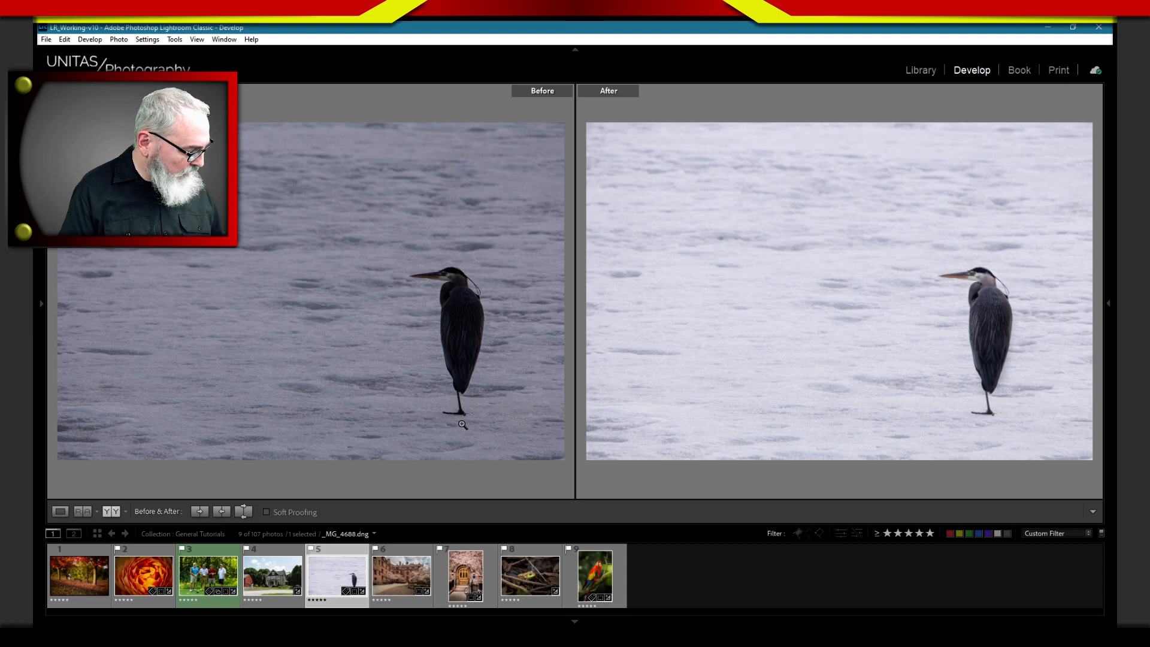
{"action": "key", "text": "y"}
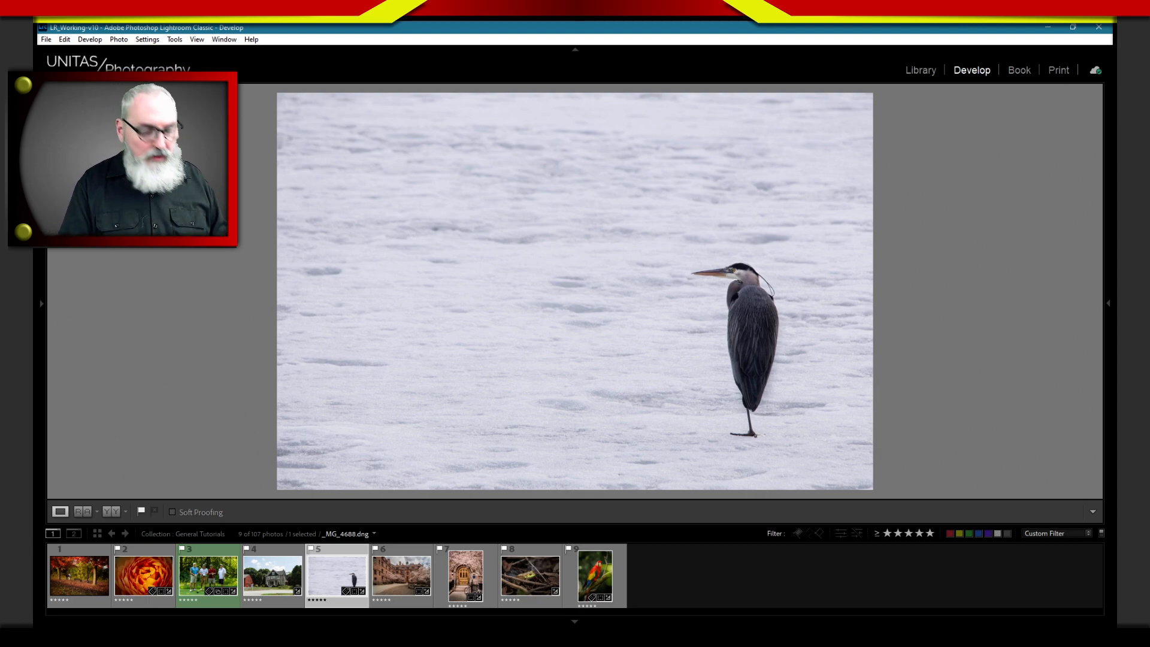
{"action": "key", "text": "Tab"}
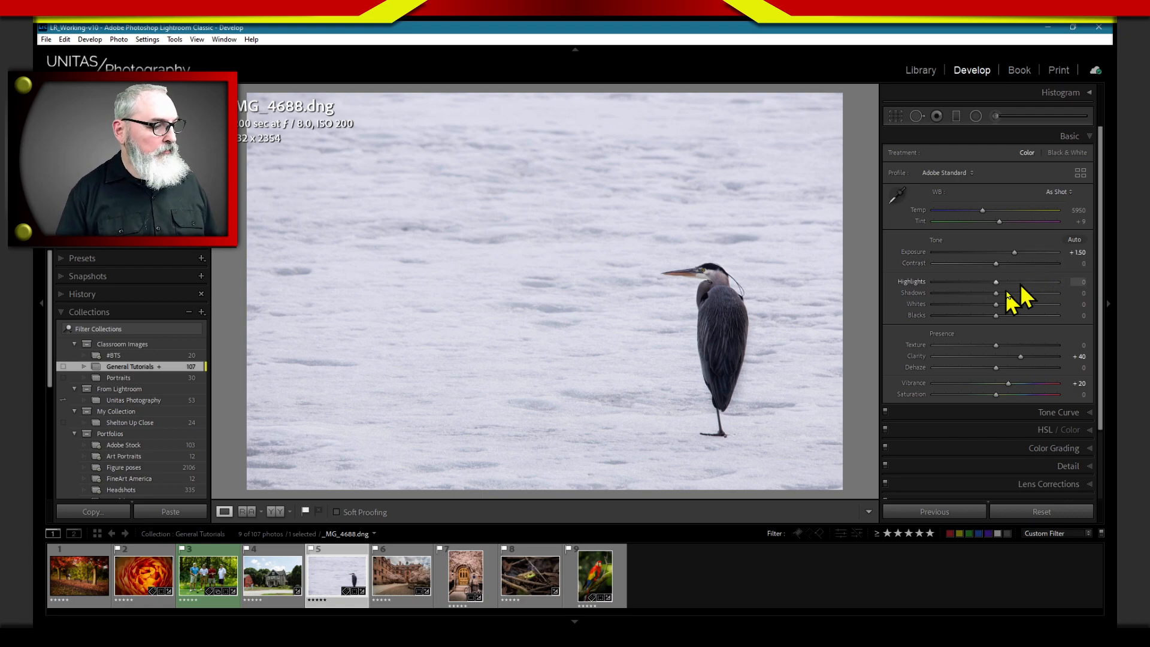
Open the frog photo _MG_6654.dng and reset all its Develop settings
{"action": "left_click", "coordinate": [531, 586]}
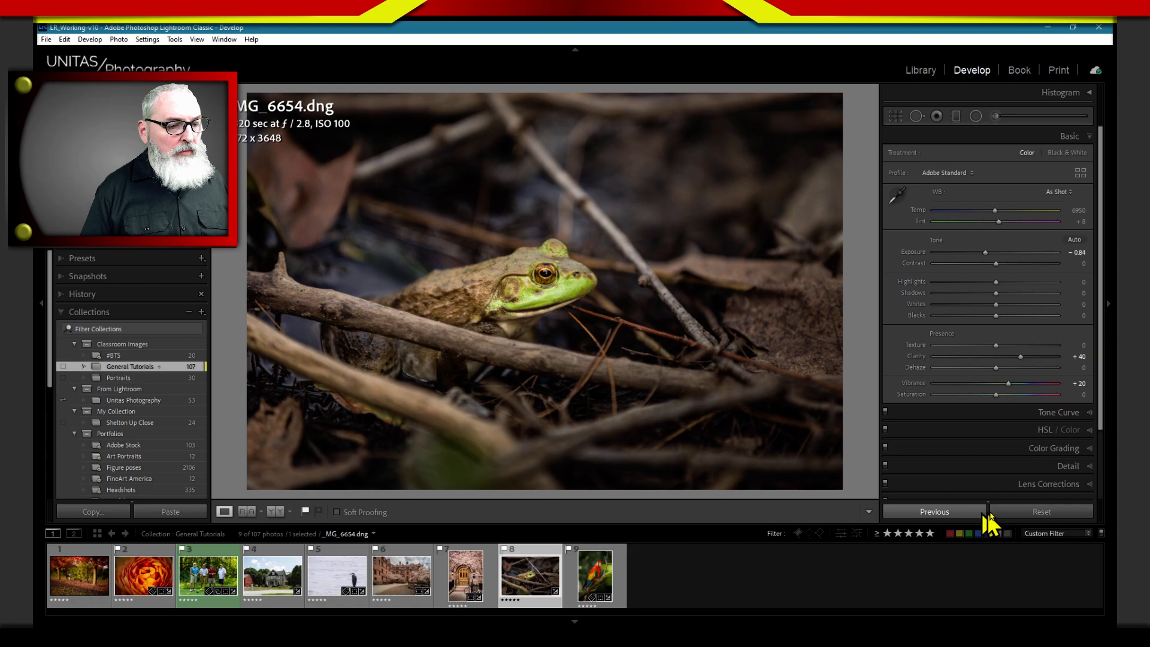
{"action": "left_click", "coordinate": [945, 508]}
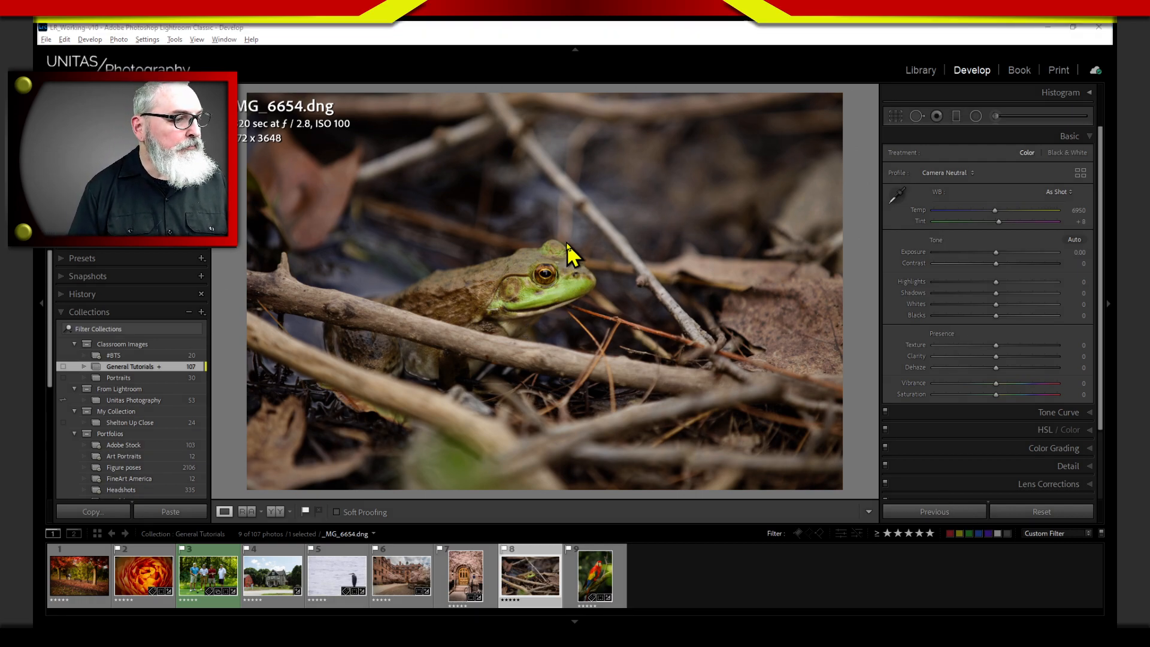
Mark the frog's head, the surrounding bright branches and the large dead leaf with freehand screen annotations, and clear the markings
{"action": "mouse_move", "coordinate": [560, 233]}
{"action": "left_mouse_down"}
{"action": "mouse_move", "coordinate": [493, 250]}
{"action": "mouse_move", "coordinate": [470, 297]}
{"action": "mouse_move", "coordinate": [544, 331]}
{"action": "mouse_move", "coordinate": [621, 289]}
{"action": "left_mouse_up"}
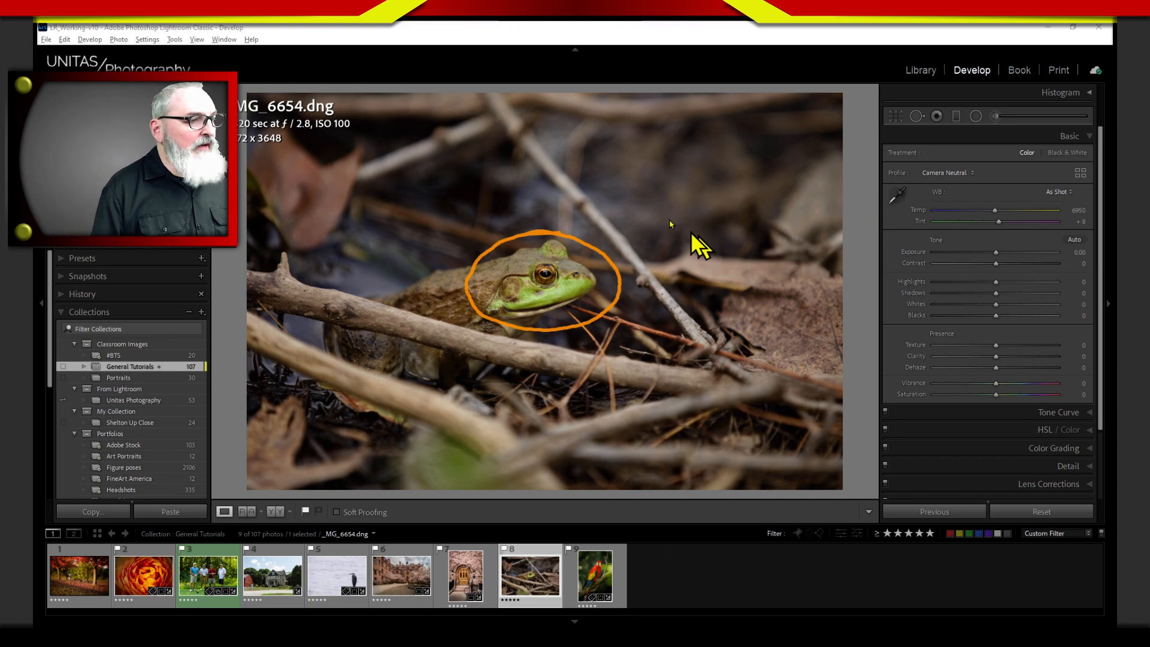
{"action": "mouse_move", "coordinate": [525, 110]}
{"action": "left_mouse_down"}
{"action": "mouse_move", "coordinate": [550, 117]}
{"action": "mouse_move", "coordinate": [613, 196]}
{"action": "mouse_move", "coordinate": [643, 203]}
{"action": "mouse_move", "coordinate": [637, 220]}
{"action": "mouse_move", "coordinate": [725, 323]}
{"action": "mouse_move", "coordinate": [719, 353]}
{"action": "left_mouse_up"}
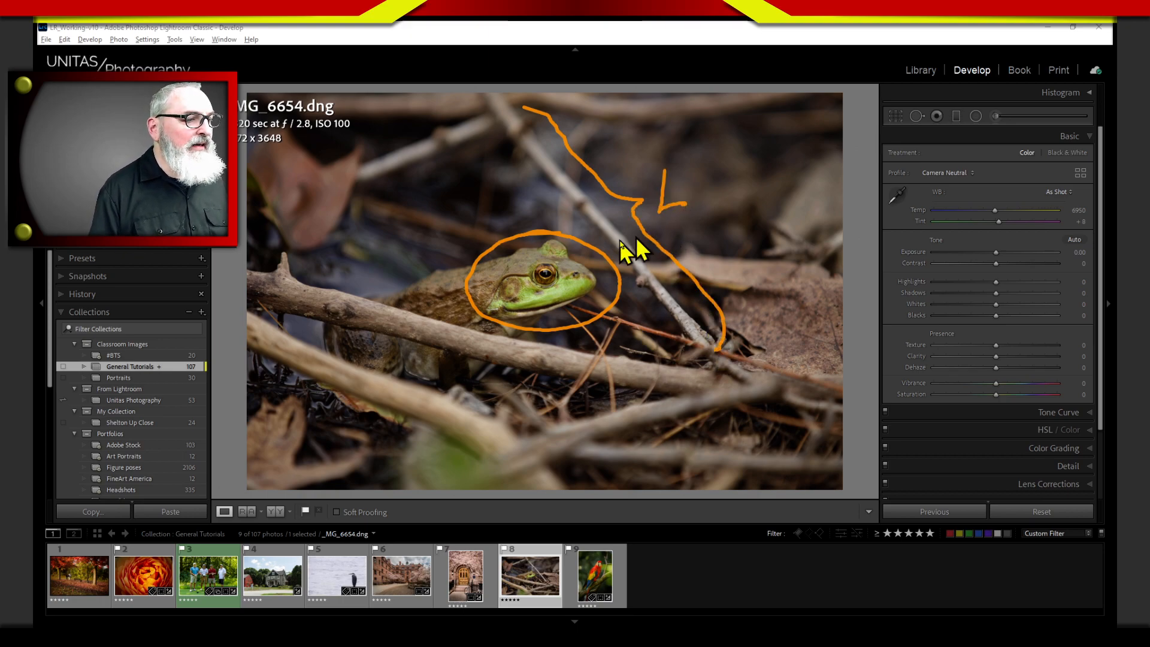
{"action": "mouse_move", "coordinate": [478, 209]}
{"action": "left_mouse_down"}
{"action": "mouse_move", "coordinate": [507, 234]}
{"action": "mouse_move", "coordinate": [517, 221]}
{"action": "mouse_move", "coordinate": [469, 206]}
{"action": "left_mouse_up"}
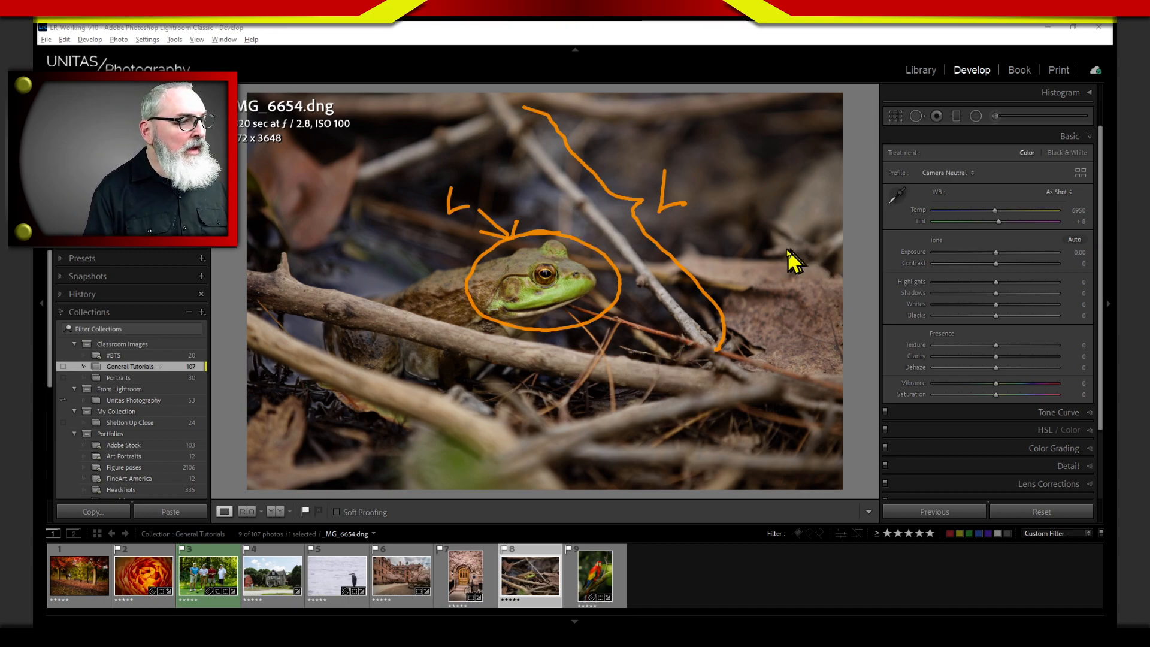
{"action": "left_click_drag", "start_coordinate": [461, 123], "coordinate": [376, 140]}
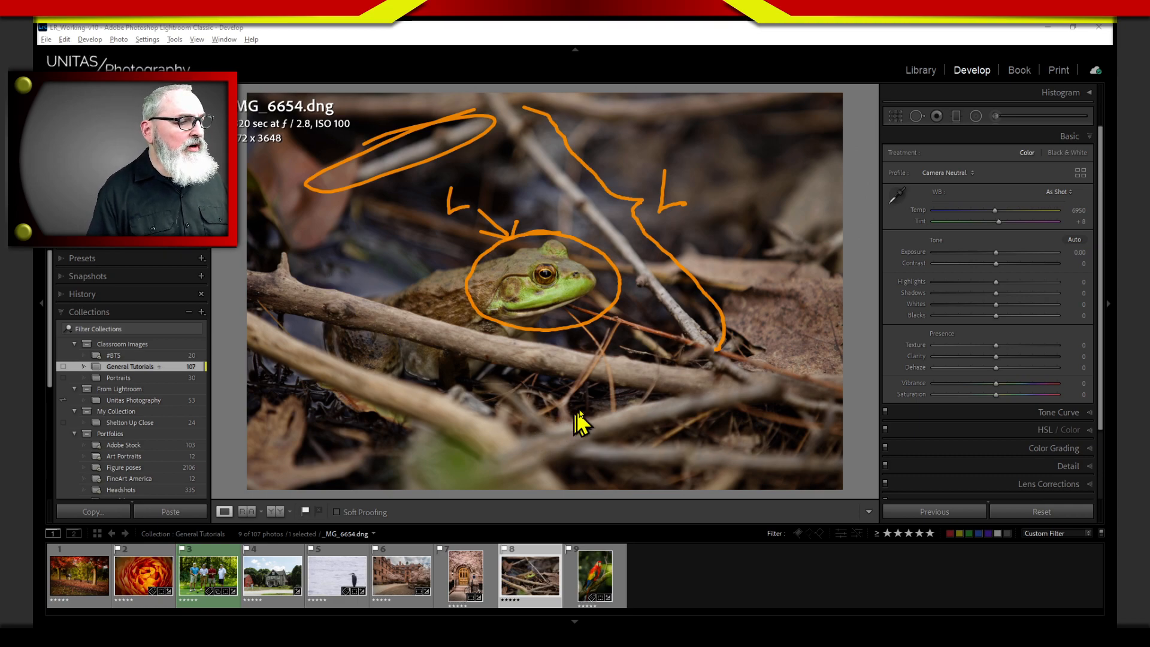
{"action": "mouse_move", "coordinate": [675, 372]}
{"action": "left_mouse_down"}
{"action": "mouse_move", "coordinate": [400, 330]}
{"action": "mouse_move", "coordinate": [603, 384]}
{"action": "mouse_move", "coordinate": [587, 362]}
{"action": "left_mouse_up"}
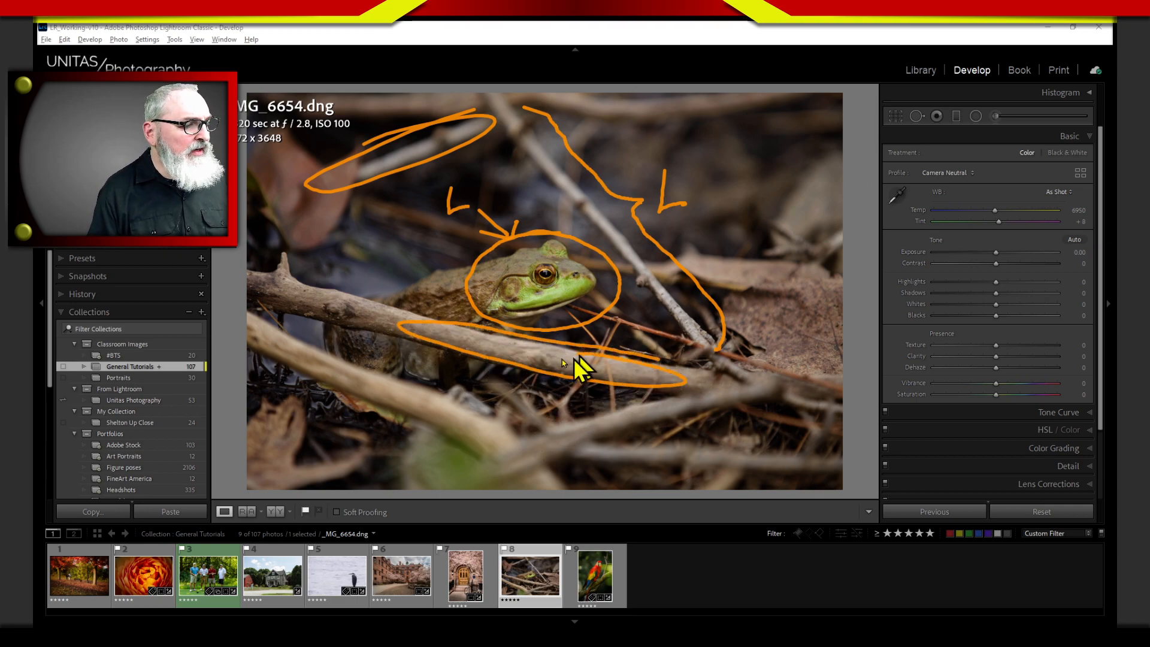
{"action": "mouse_move", "coordinate": [506, 419]}
{"action": "left_mouse_down"}
{"action": "mouse_move", "coordinate": [292, 334]}
{"action": "mouse_move", "coordinate": [328, 409]}
{"action": "mouse_move", "coordinate": [462, 451]}
{"action": "mouse_move", "coordinate": [444, 400]}
{"action": "left_mouse_up"}
{"action": "mouse_move", "coordinate": [839, 183]}
{"action": "left_mouse_down"}
{"action": "mouse_move", "coordinate": [843, 192]}
{"action": "mouse_move", "coordinate": [725, 262]}
{"action": "mouse_move", "coordinate": [765, 380]}
{"action": "mouse_move", "coordinate": [879, 236]}
{"action": "mouse_move", "coordinate": [803, 192]}
{"action": "left_mouse_up"}
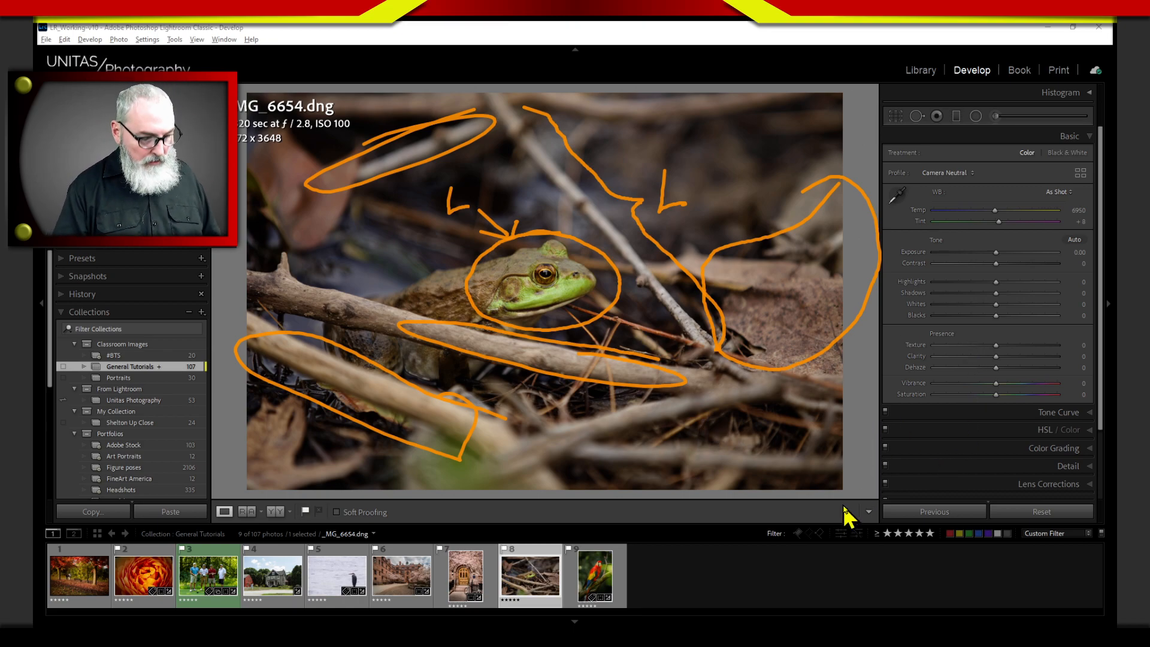
{"action": "key", "text": "Escape"}
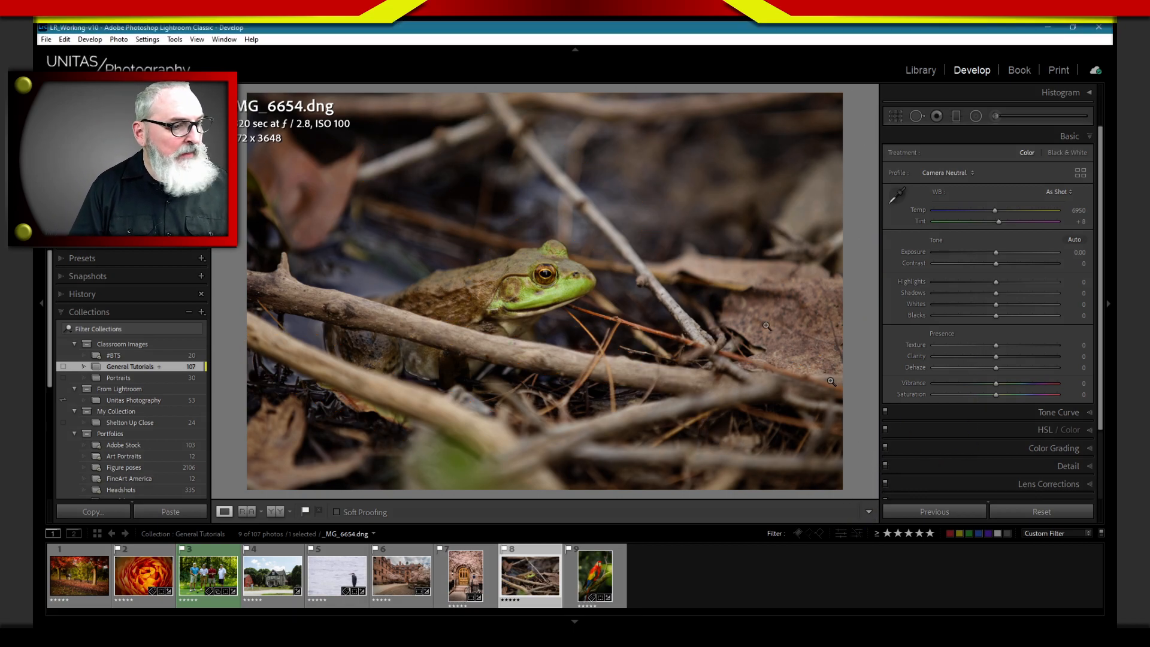
Annotate the dead leaf's outline and the directions in which the frog's head and the leaf point, and clear the annotations
{"action": "key", "text": "ctrl+2"}
{"action": "mouse_move", "coordinate": [810, 215]}
{"action": "left_mouse_down"}
{"action": "mouse_move", "coordinate": [771, 244]}
{"action": "mouse_move", "coordinate": [697, 264]}
{"action": "mouse_move", "coordinate": [718, 317]}
{"action": "mouse_move", "coordinate": [777, 372]}
{"action": "mouse_move", "coordinate": [839, 347]}
{"action": "mouse_move", "coordinate": [857, 292]}
{"action": "mouse_move", "coordinate": [850, 230]}
{"action": "mouse_move", "coordinate": [818, 209]}
{"action": "left_mouse_up"}
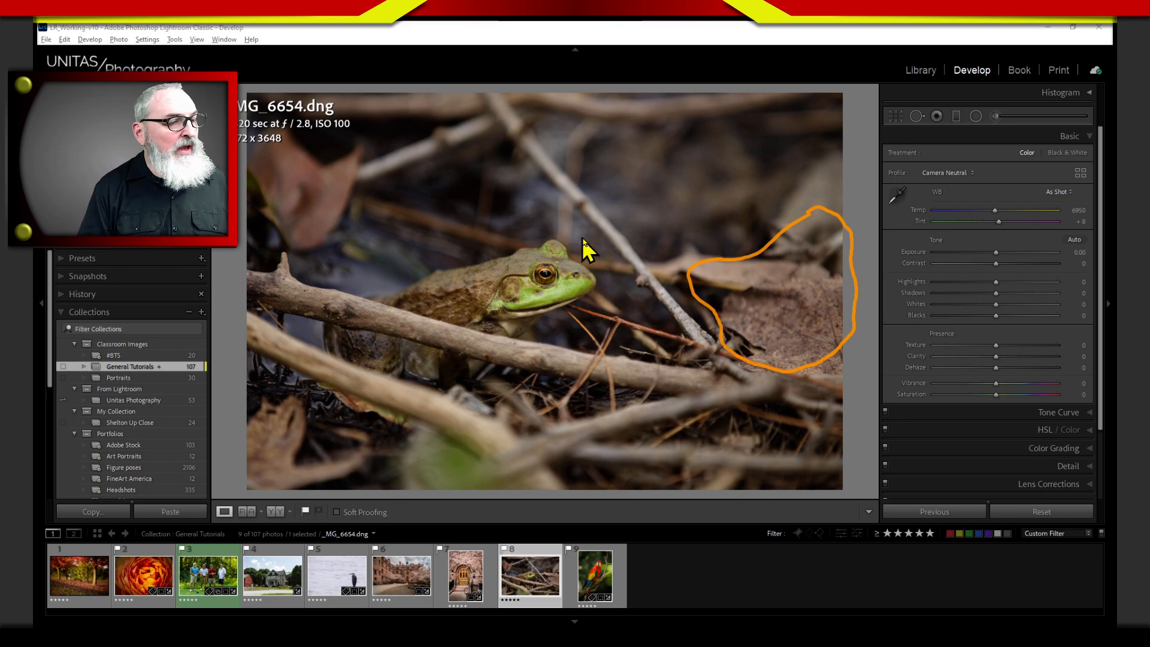
{"action": "mouse_move", "coordinate": [580, 238]}
{"action": "left_mouse_down"}
{"action": "mouse_move", "coordinate": [611, 275]}
{"action": "mouse_move", "coordinate": [640, 280]}
{"action": "mouse_move", "coordinate": [562, 311]}
{"action": "left_mouse_up"}
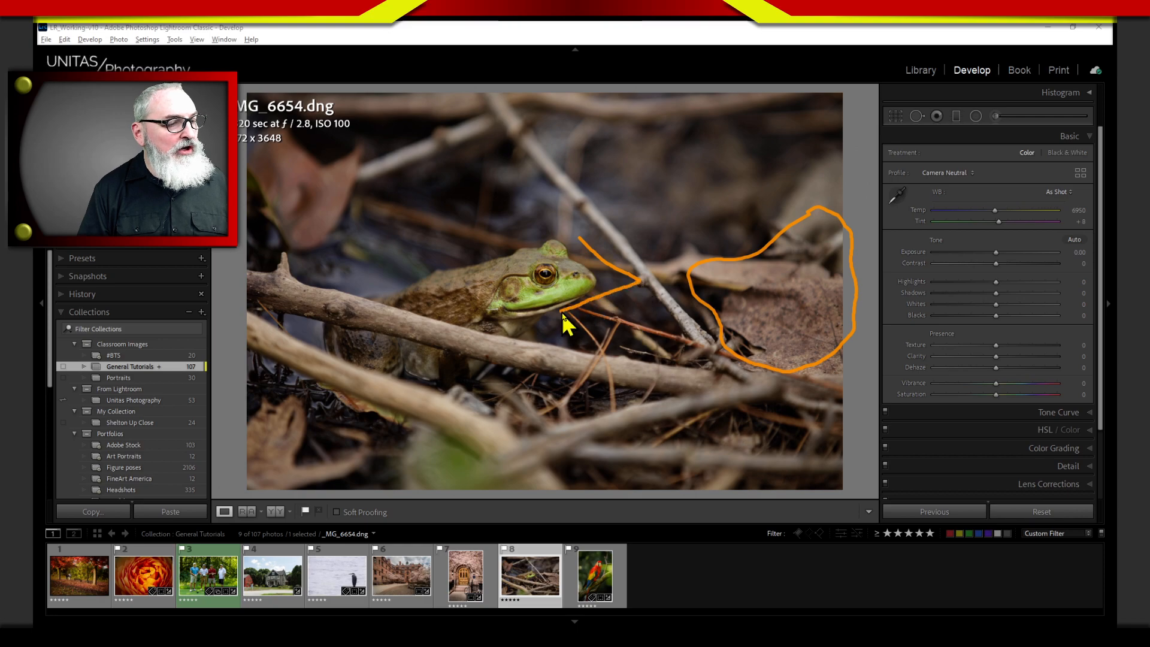
{"action": "left_click_drag", "start_coordinate": [589, 256], "coordinate": [502, 257]}
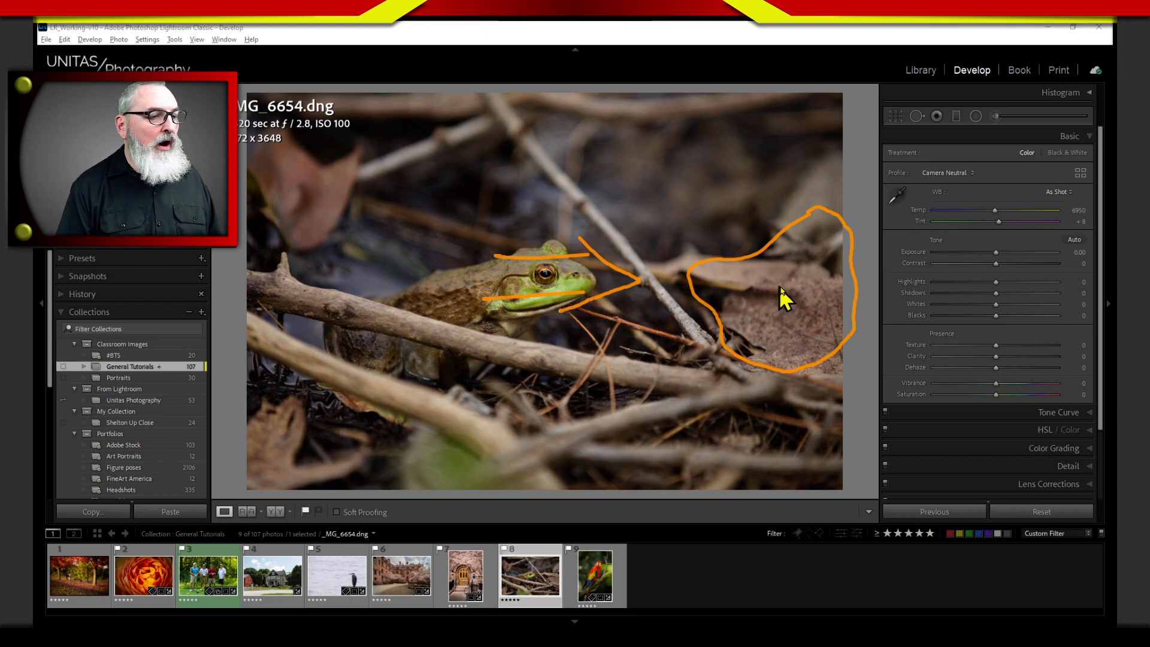
{"action": "mouse_move", "coordinate": [772, 291]}
{"action": "left_mouse_down"}
{"action": "mouse_move", "coordinate": [823, 288]}
{"action": "mouse_move", "coordinate": [818, 277]}
{"action": "mouse_move", "coordinate": [790, 311]}
{"action": "left_mouse_up"}
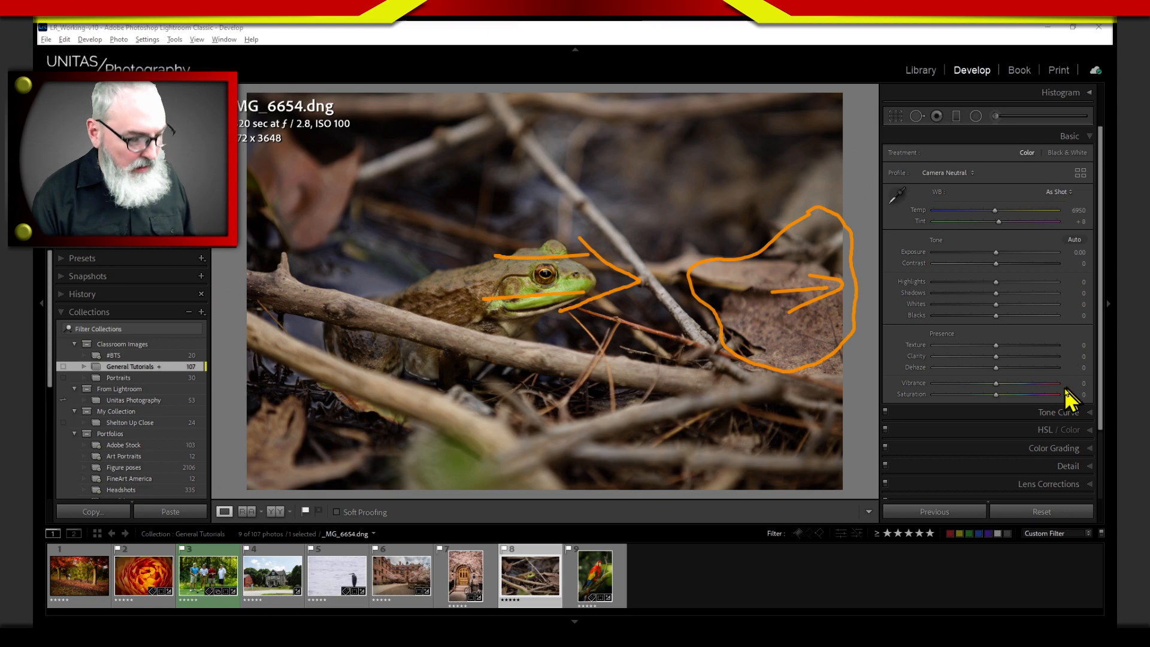
{"action": "key", "text": "Escape"}
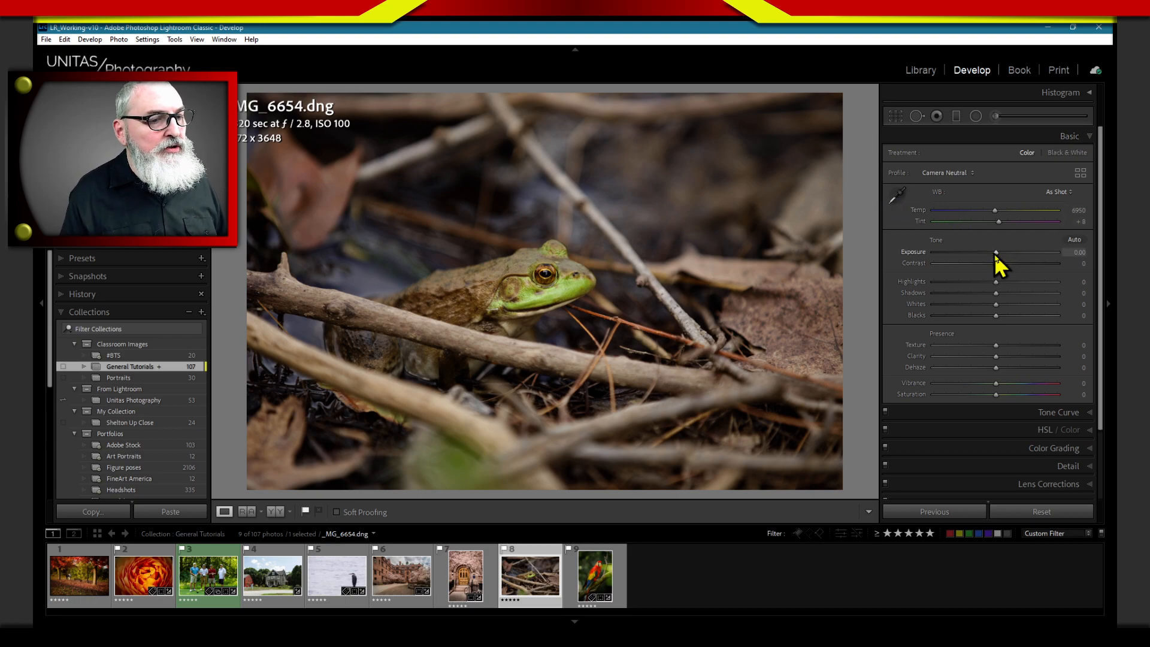
Try darkening the whole frog photo with an exposure of -1.02, and reset the exposure
{"action": "left_click_drag", "start_coordinate": [990, 257], "coordinate": [979, 251]}
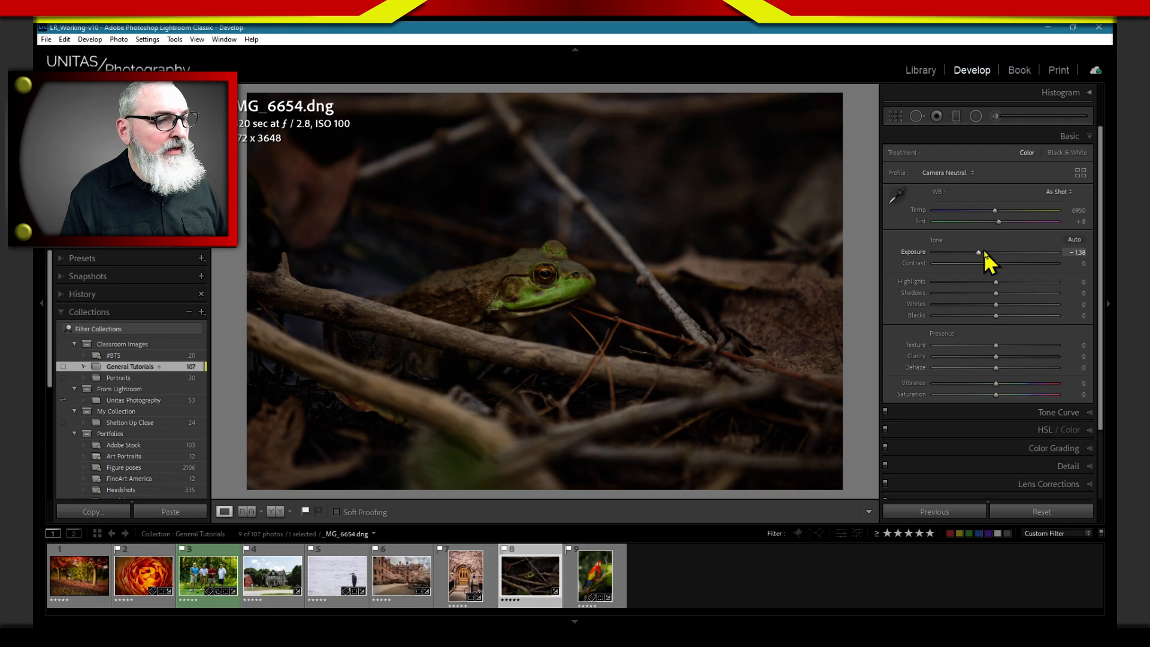
{"action": "left_click", "coordinate": [984, 251]}
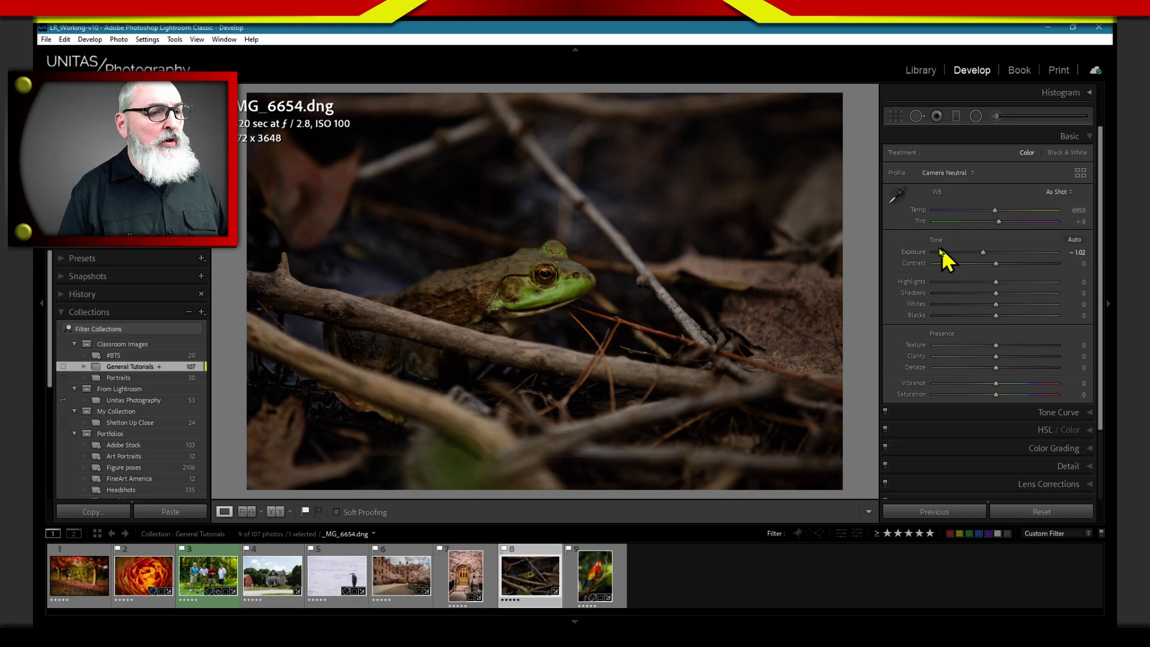
{"action": "double_click", "coordinate": [921, 250]}
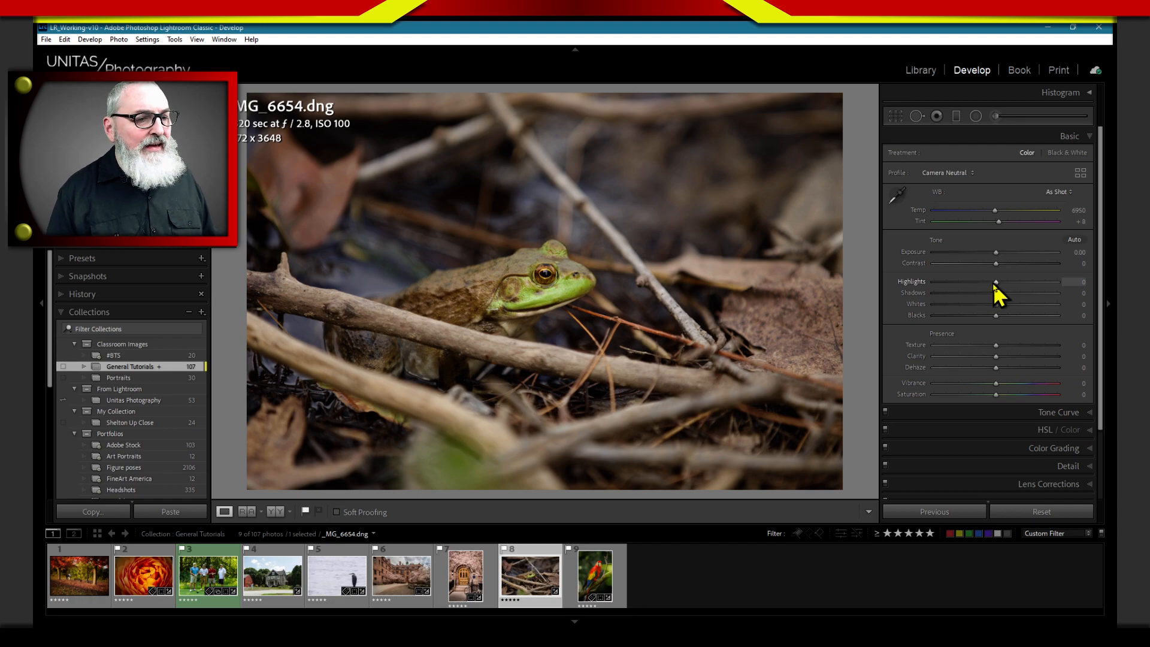
Try highlights -100, contrast -55, whites -38 and exposure -0.84 on the frog photo, and reset all the tone settings
{"action": "left_click_drag", "start_coordinate": [995, 282], "coordinate": [907, 290]}
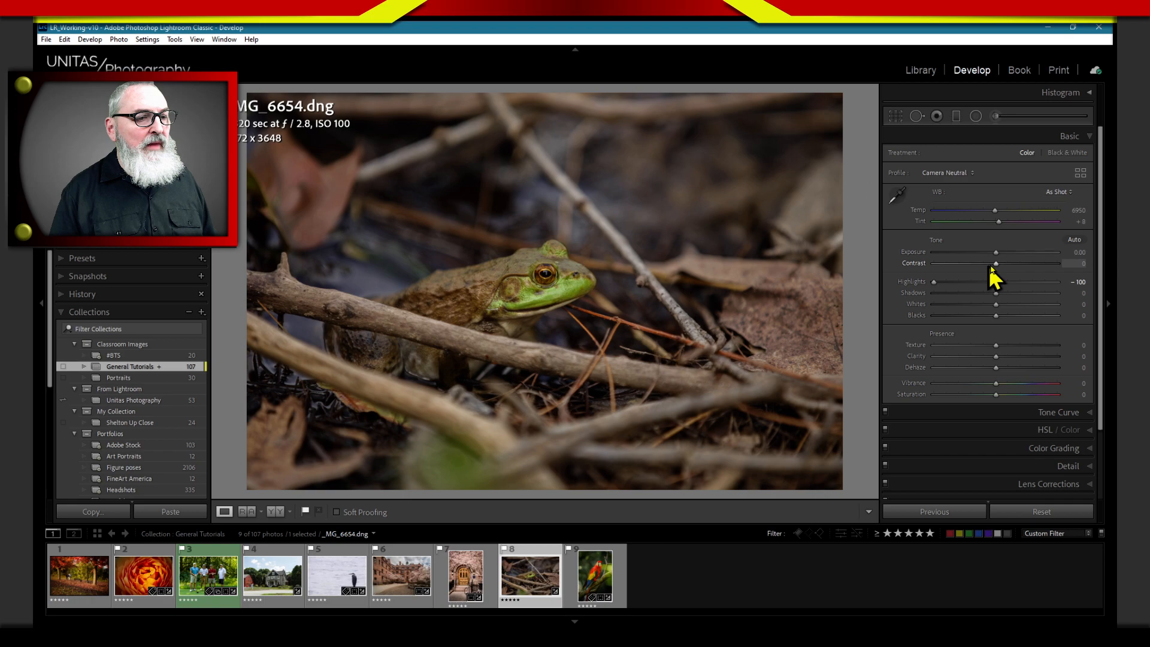
{"action": "left_click_drag", "start_coordinate": [991, 268], "coordinate": [957, 268]}
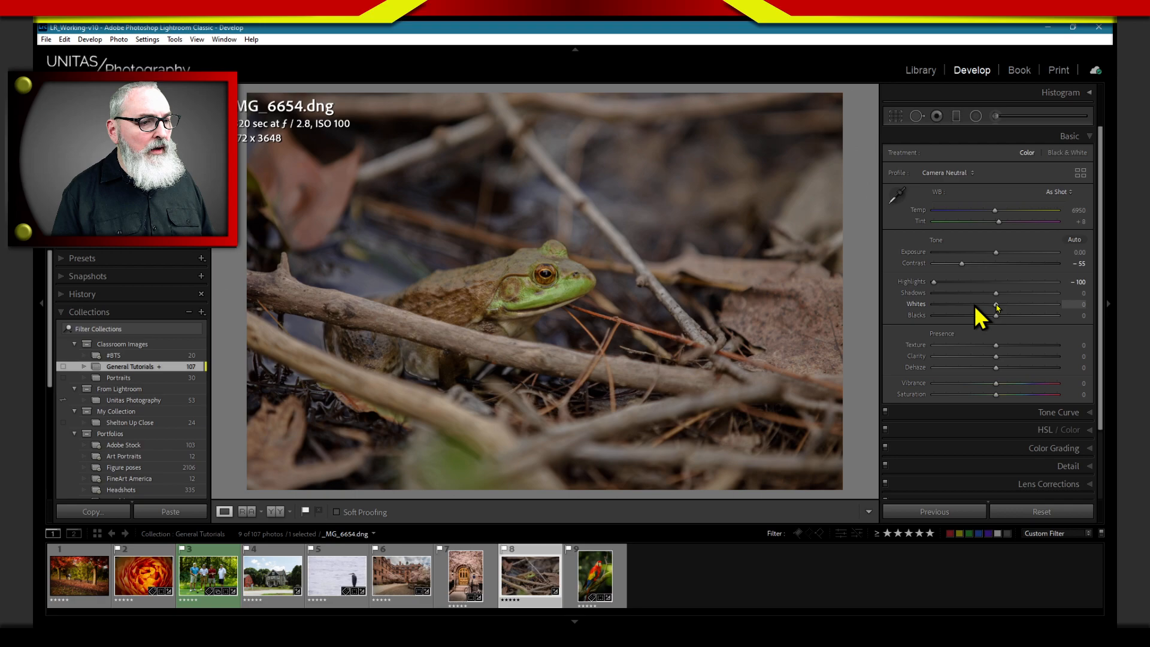
{"action": "left_click_drag", "start_coordinate": [997, 304], "coordinate": [972, 304]}
{"action": "left_click_drag", "start_coordinate": [997, 253], "coordinate": [986, 253]}
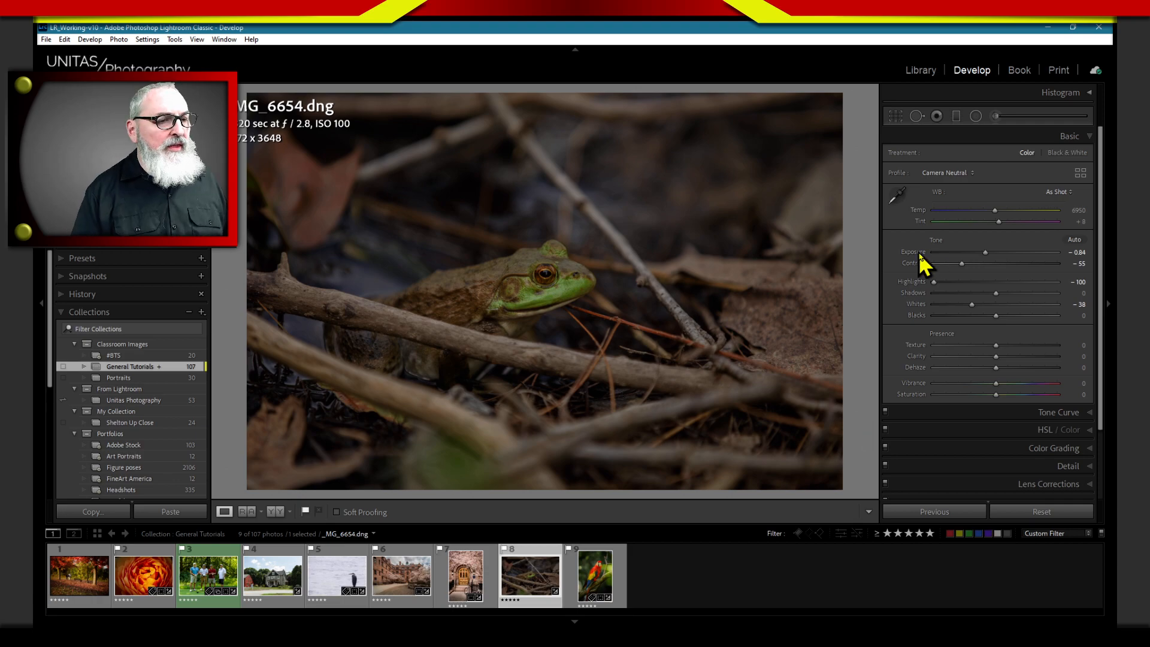
{"action": "double_click", "coordinate": [936, 241]}
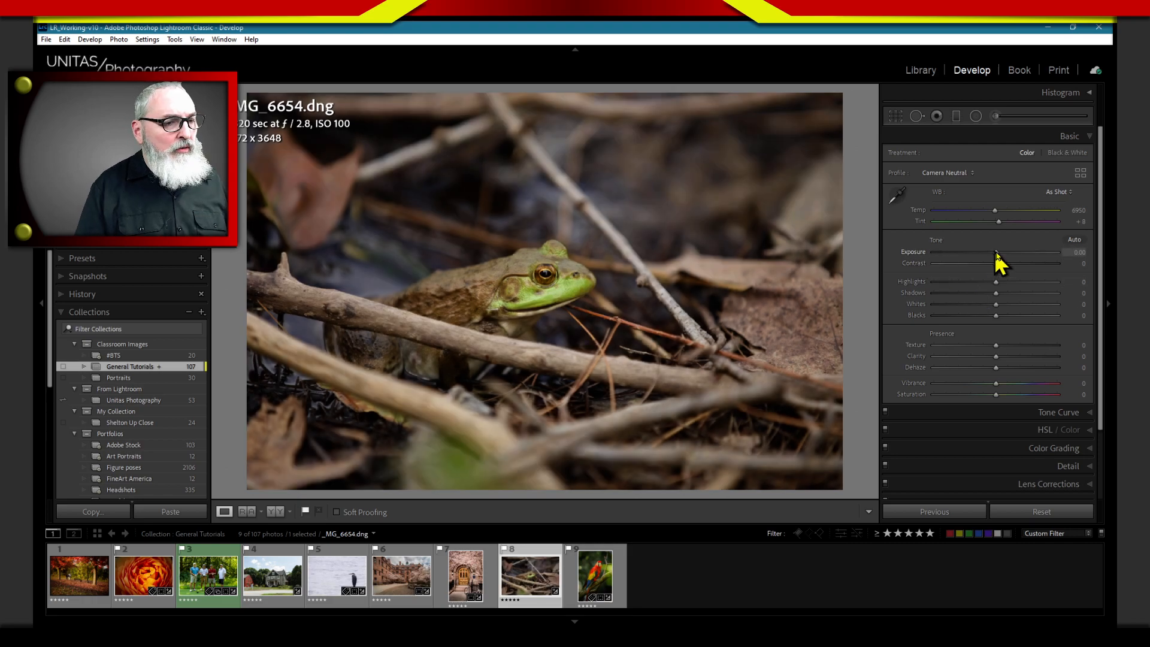
Darken the whole frog photo by setting its global exposure to -1.00
{"action": "left_click_drag", "start_coordinate": [996, 254], "coordinate": [982, 254]}
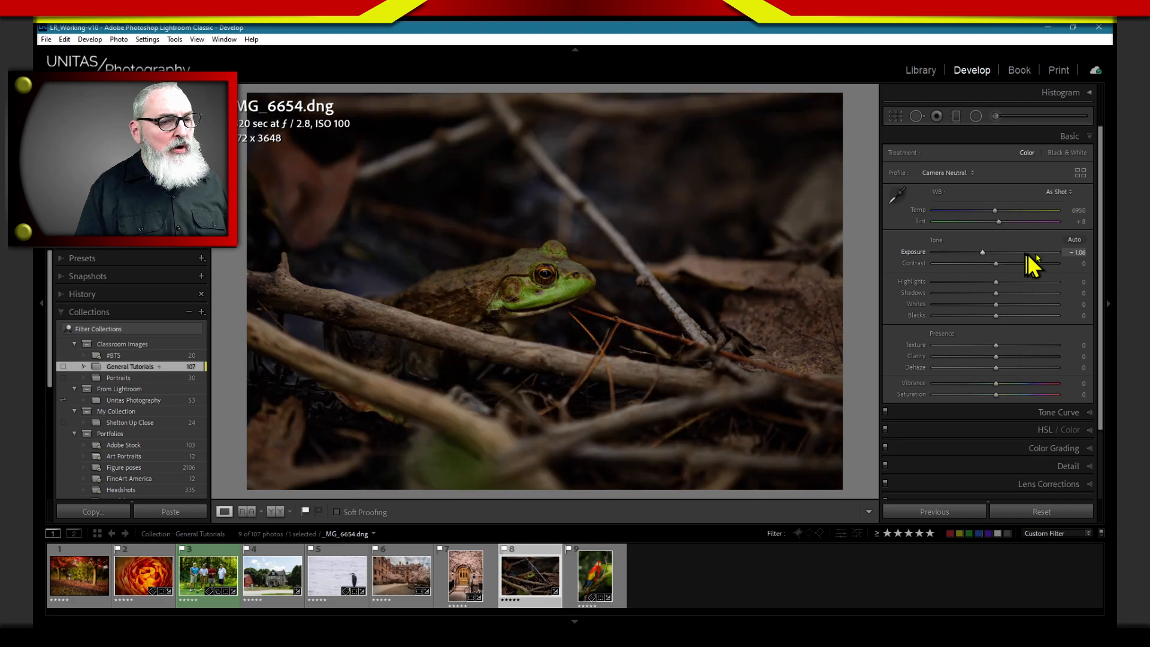
{"action": "left_click", "coordinate": [1077, 252]}
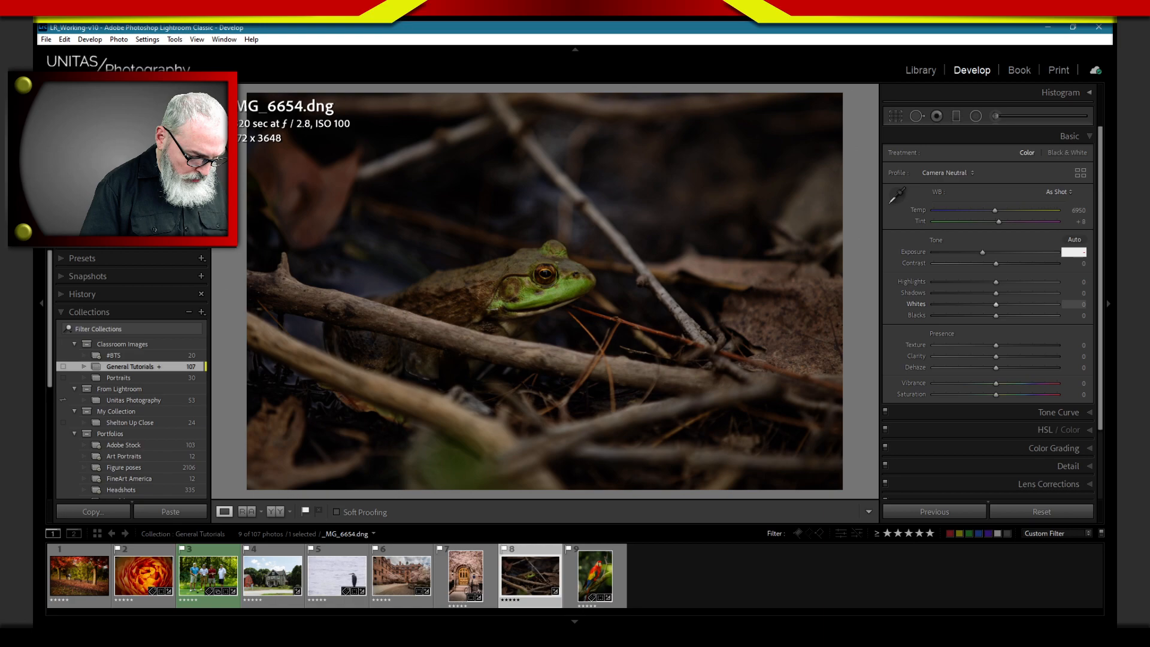
{"action": "type", "text": "-1"}
{"action": "key", "text": "Return"}
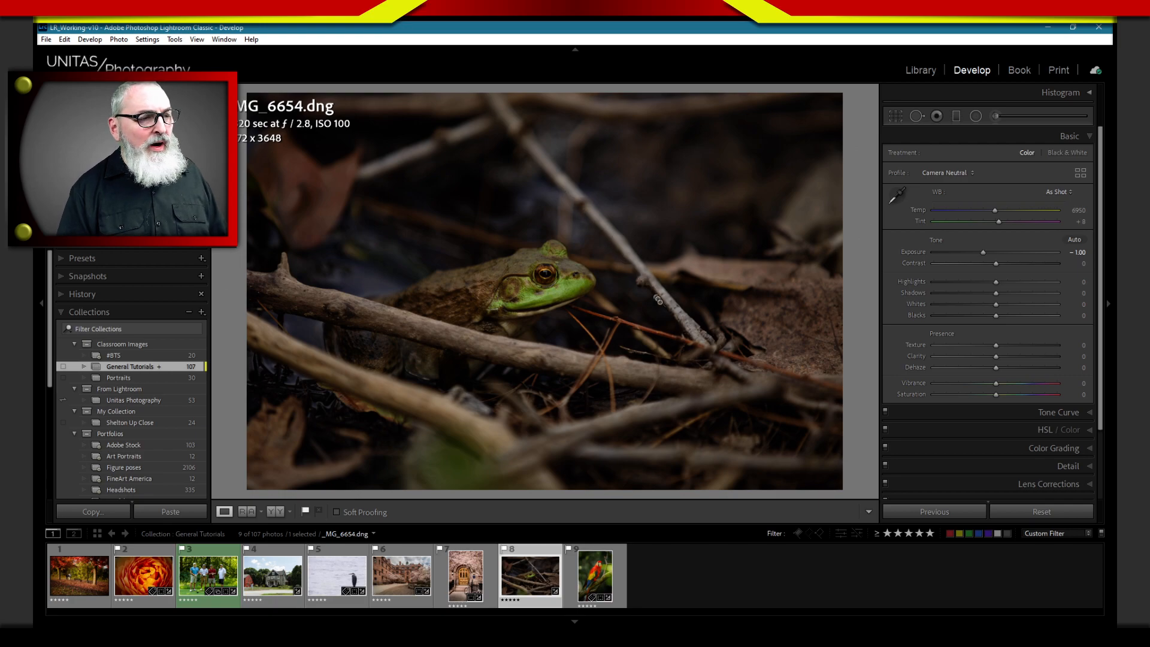
Trace the diagonal branch in front of the frog with a freehand screen annotation, and clear the line
{"action": "key", "text": "alt+Tab"}
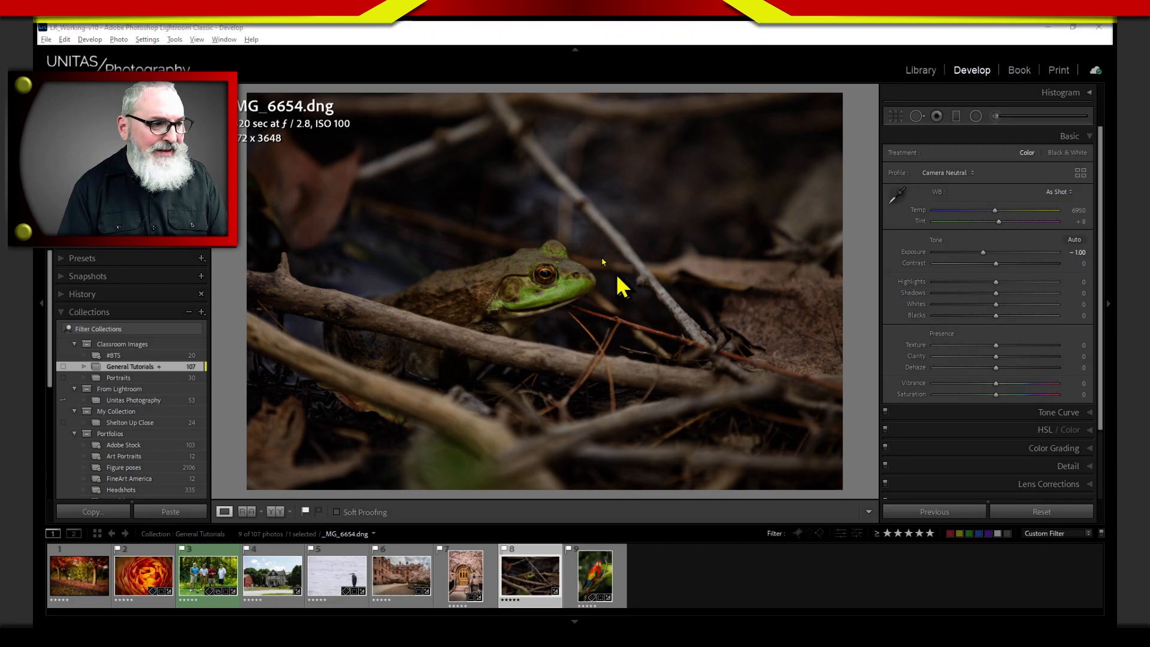
{"action": "left_click_drag", "start_coordinate": [544, 176], "coordinate": [687, 348]}
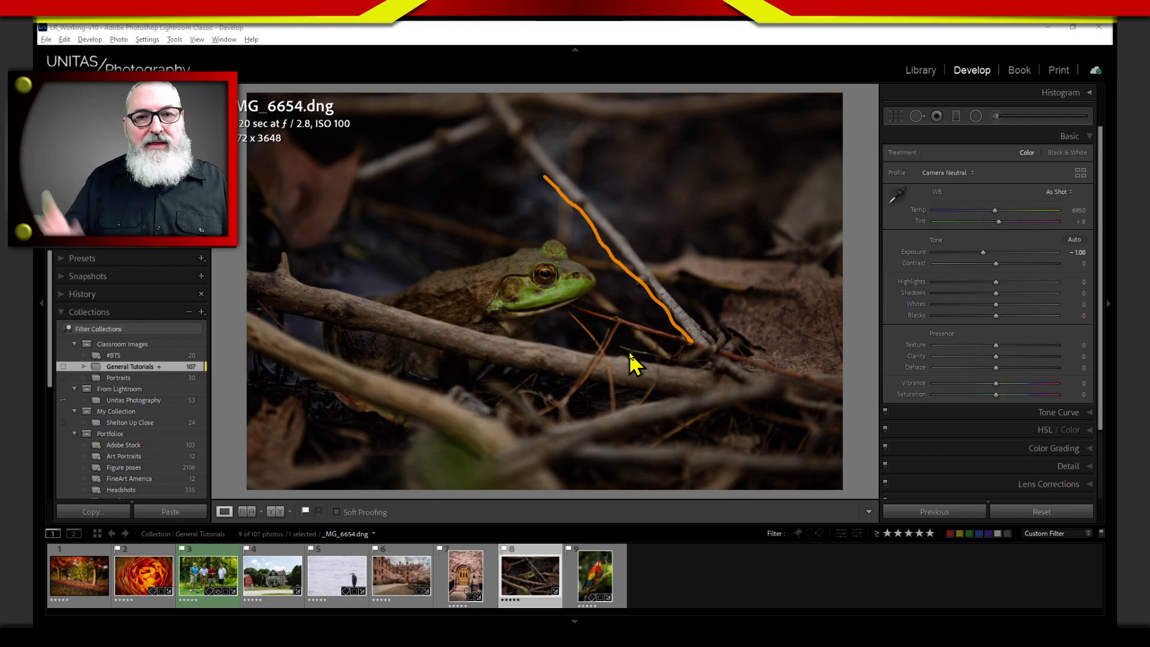
{"action": "key", "text": "Escape"}
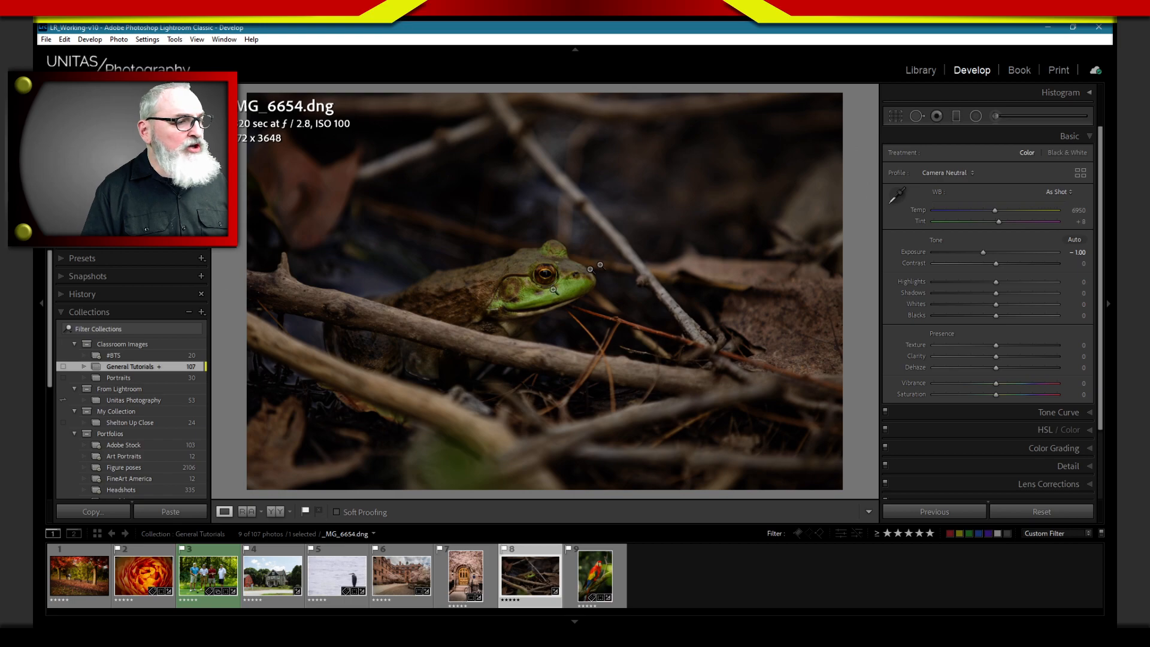
Set the Adjustment Brush exposure to 1.00, try a brush dab on the frog's head, and leave the brush
{"action": "left_click", "coordinate": [996, 117]}
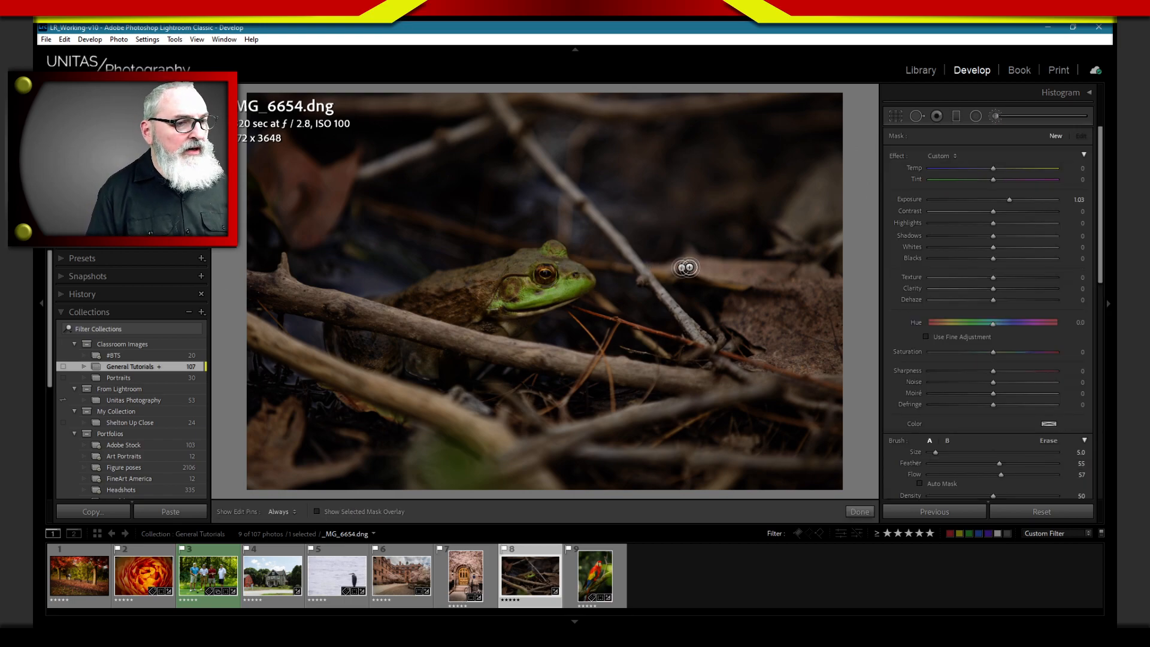
{"action": "left_click", "coordinate": [1066, 200]}
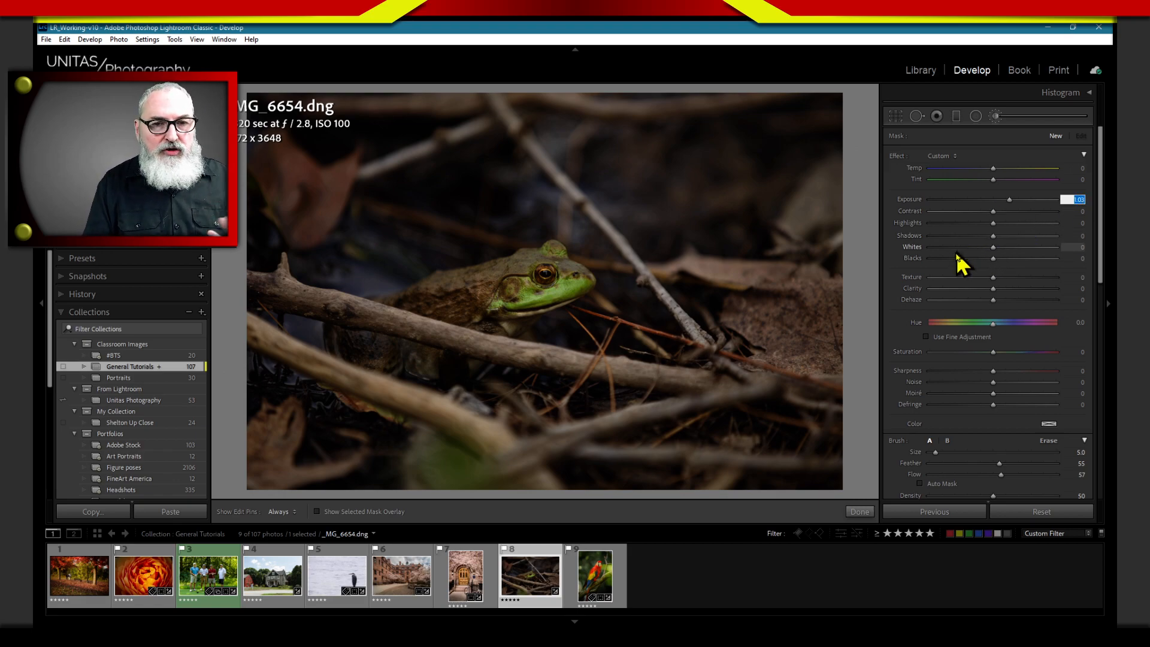
{"action": "type", "text": "1"}
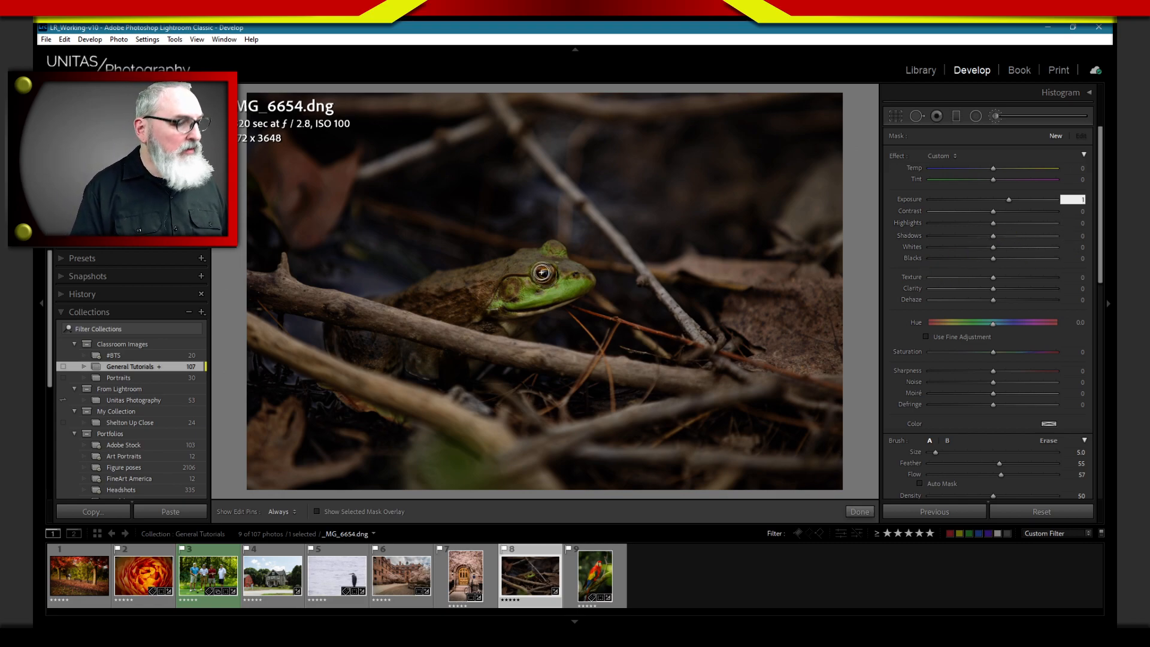
{"action": "key", "text": "shift"}
{"action": "type", "text": "}}}}}}}}}"}
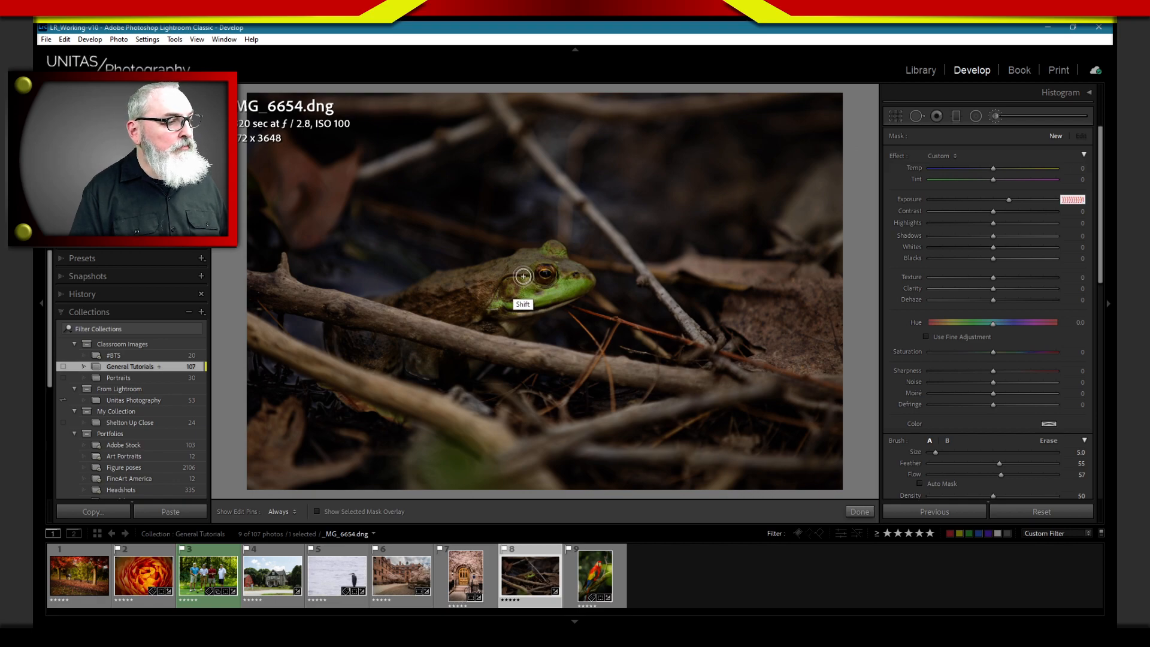
{"action": "key", "text": "Return"}
{"action": "left_click", "coordinate": [643, 341]}
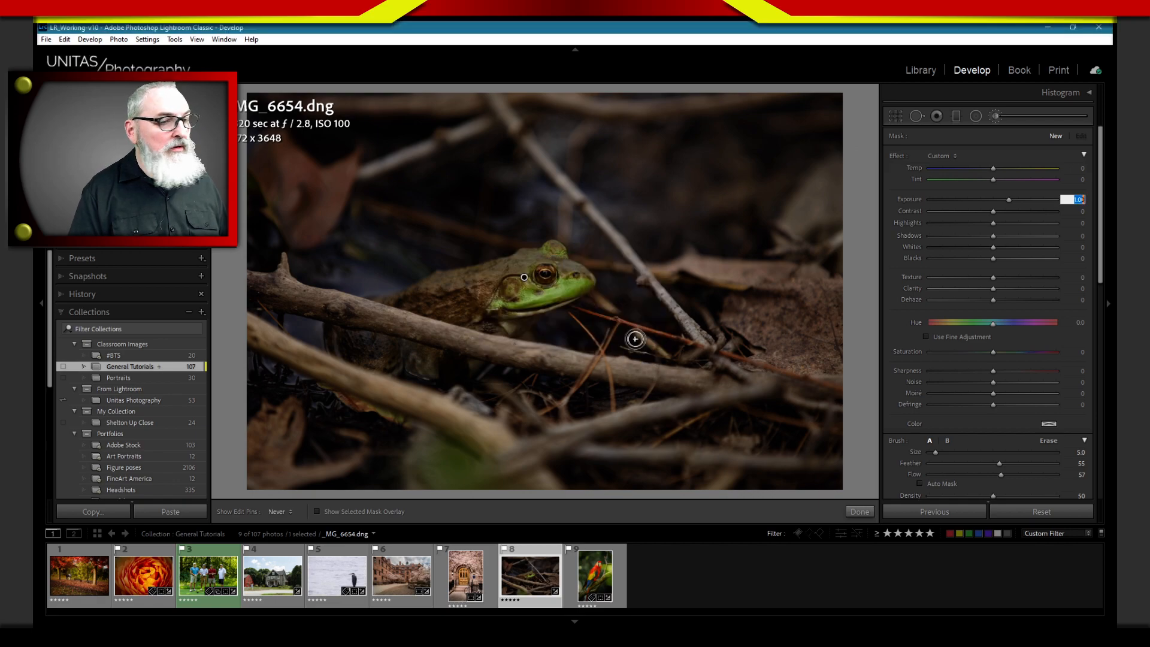
{"action": "left_click", "coordinate": [569, 332]}
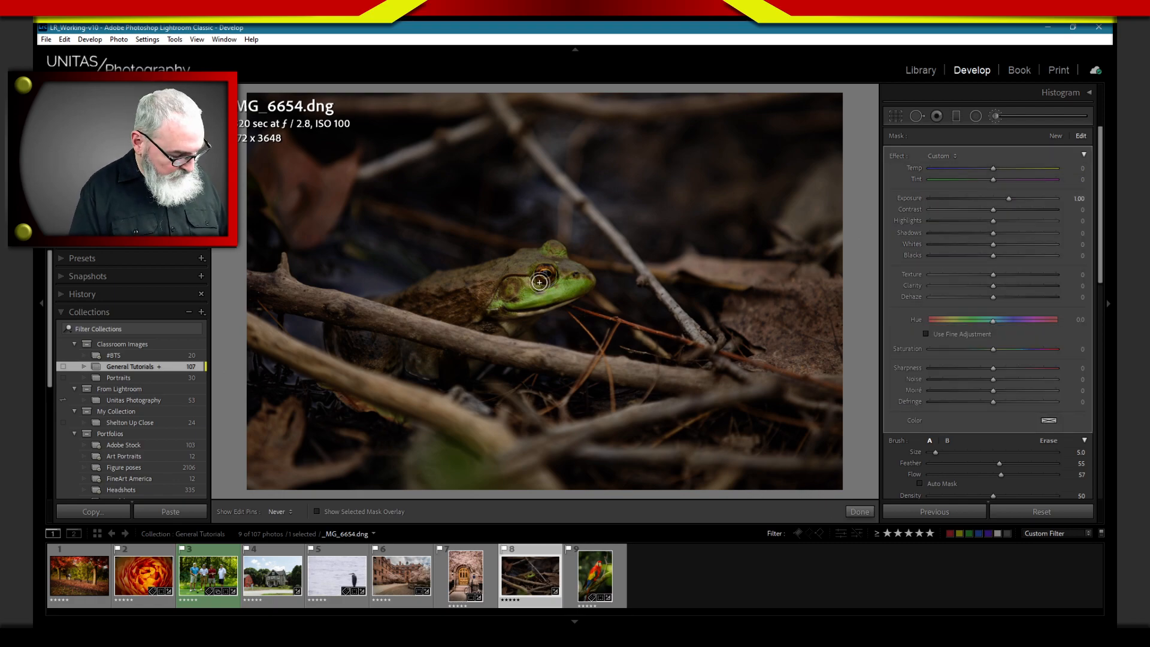
{"action": "left_click", "coordinate": [995, 116]}
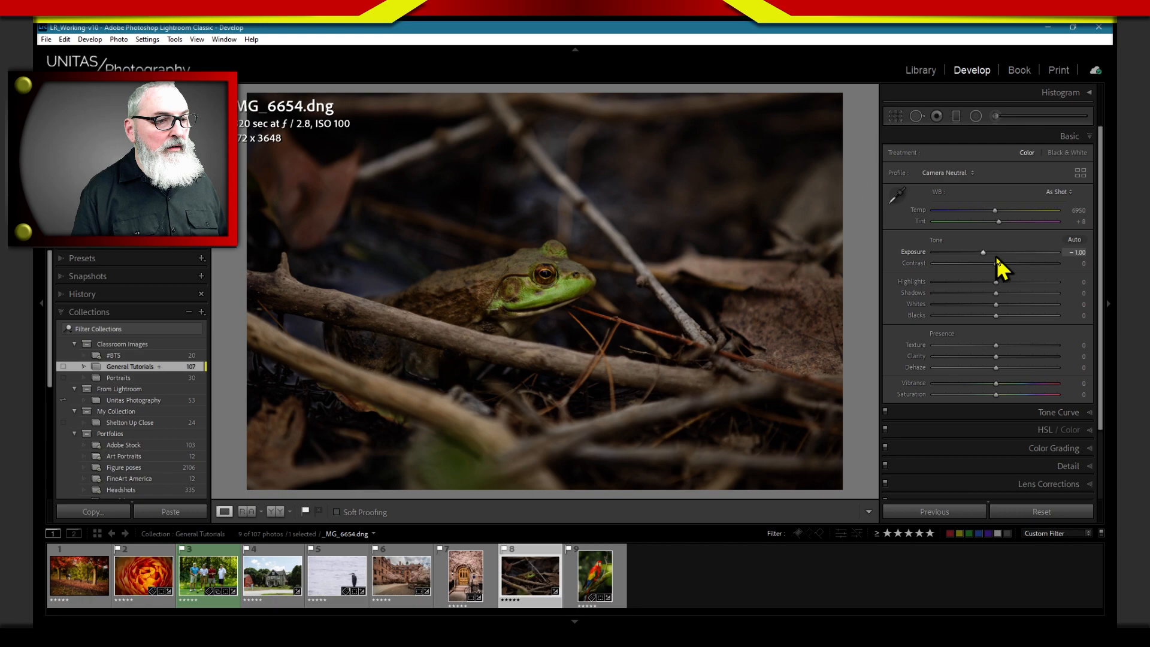
Try brightening the whole frog photo with a global exposure of +1.00, and set it back to -1.00
{"action": "left_click", "coordinate": [1076, 252]}
{"action": "type", "text": "1"}
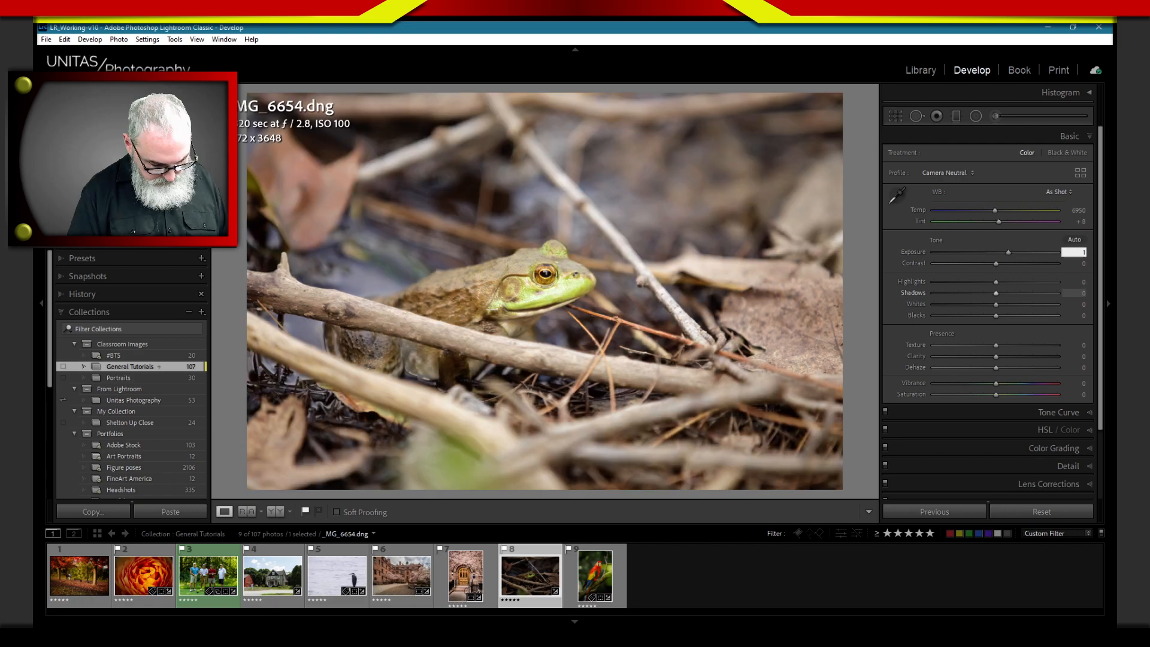
{"action": "key", "text": "Return"}
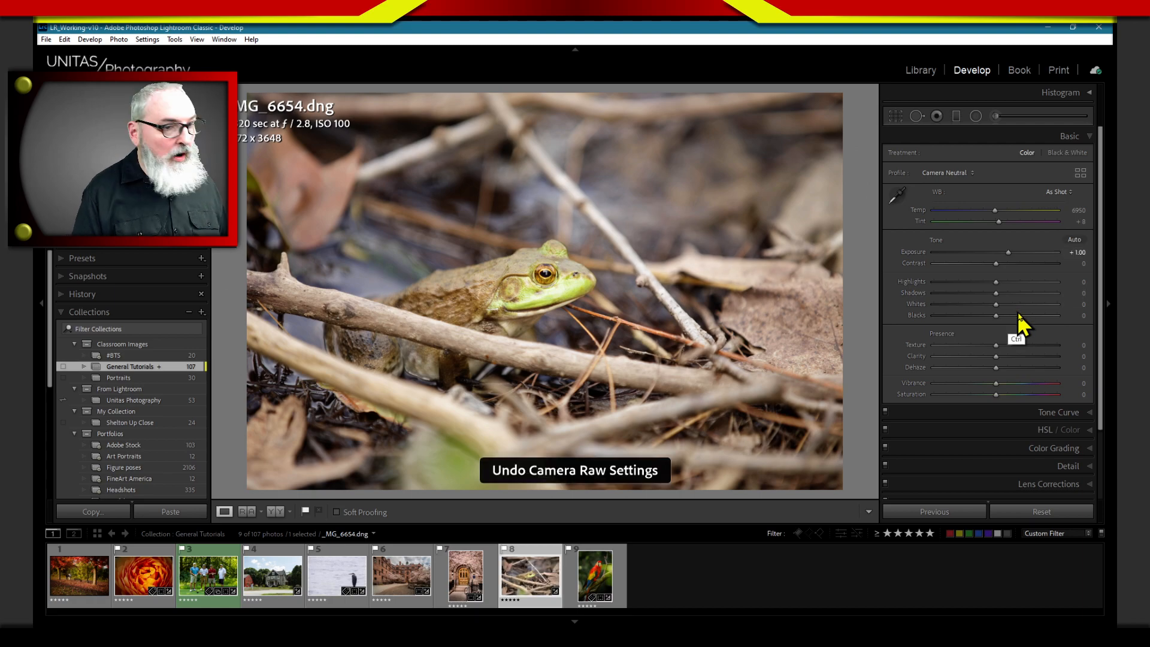
{"action": "left_click", "coordinate": [1074, 252]}
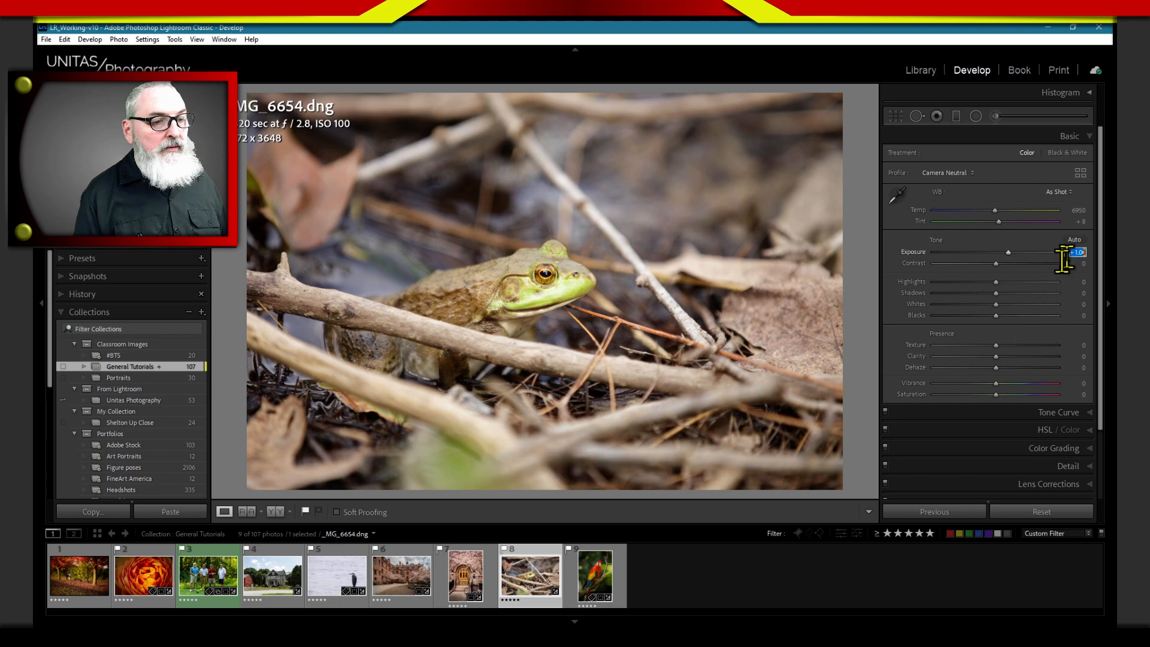
{"action": "type", "text": "-1"}
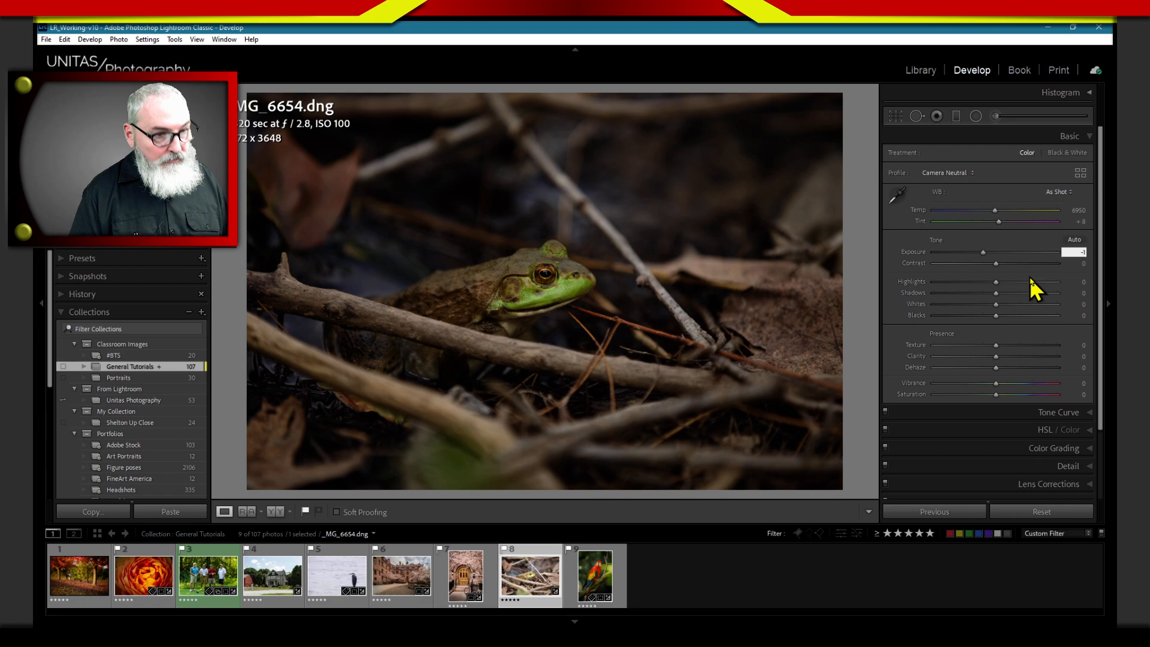
Activate the Adjustment Brush and set its size to 11.0 and its feather to 70
{"action": "key", "text": "k"}
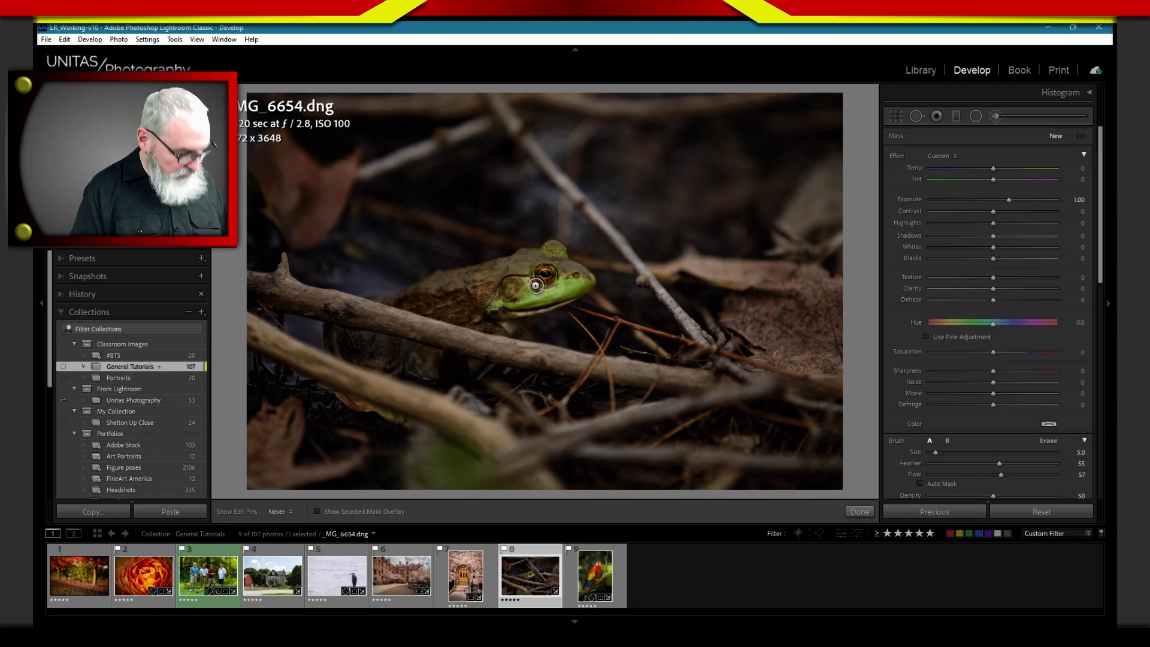
{"action": "scroll", "coordinate": [544, 282], "scroll_direction": "up", "scroll_amount": 3}
{"action": "scroll", "coordinate": [546, 281], "scroll_direction": "up", "scroll_amount": 3}
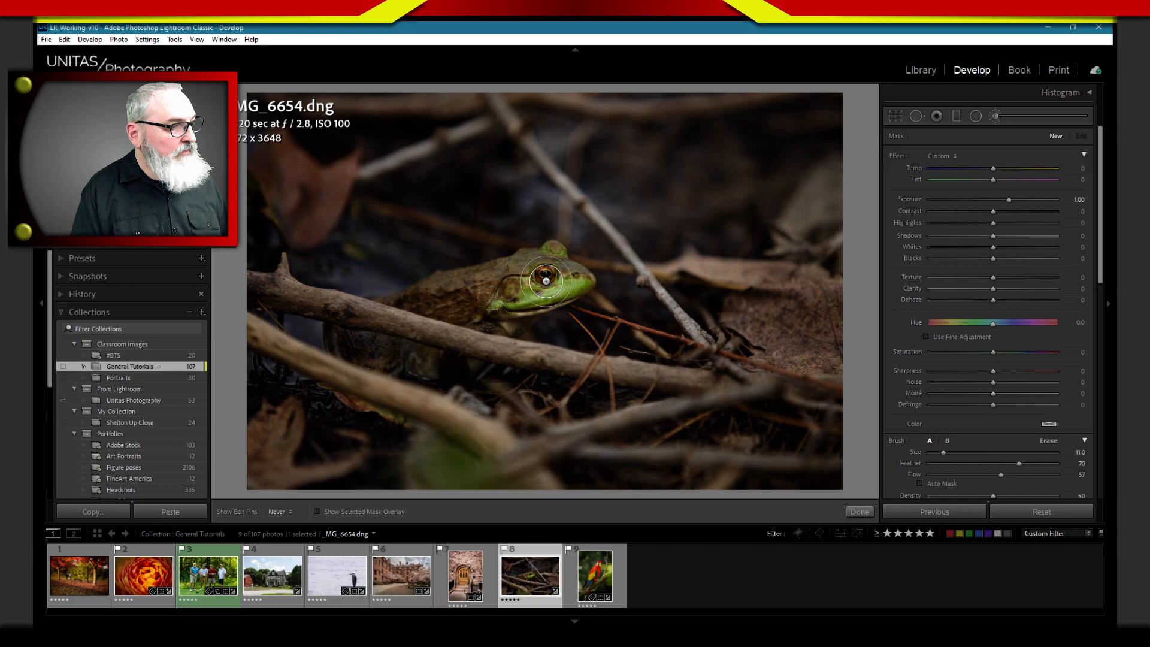
Show the edit pins and delete the existing brush mask on the frog's head
{"action": "key", "text": "h"}
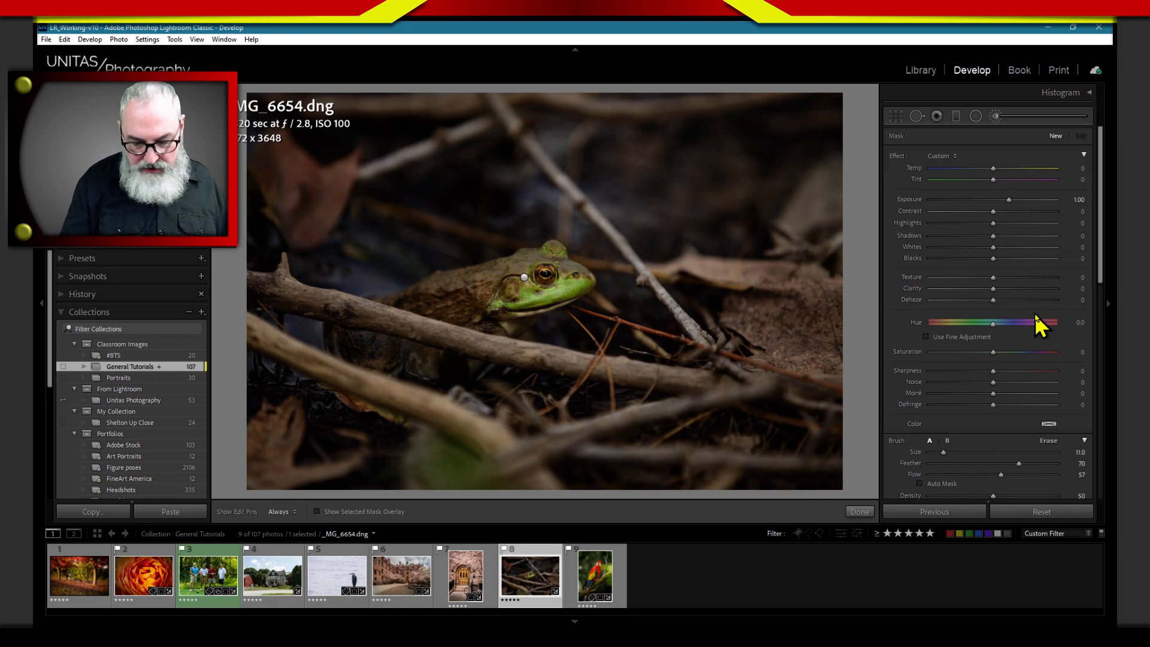
{"action": "left_click", "coordinate": [524, 279]}
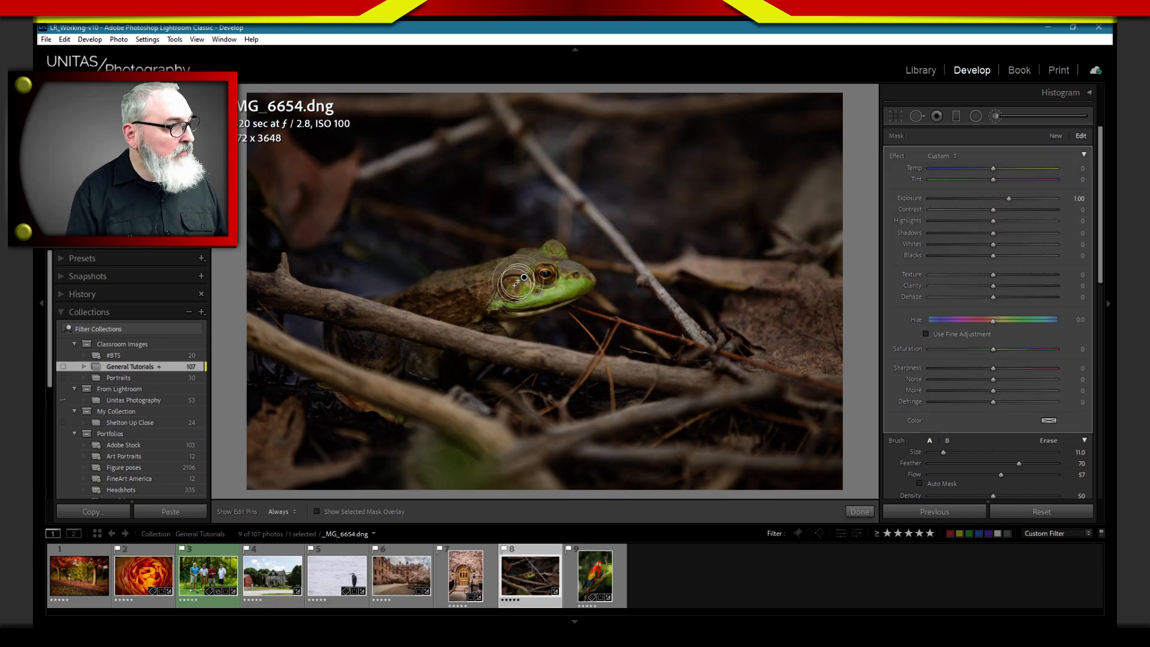
{"action": "key", "text": "Delete"}
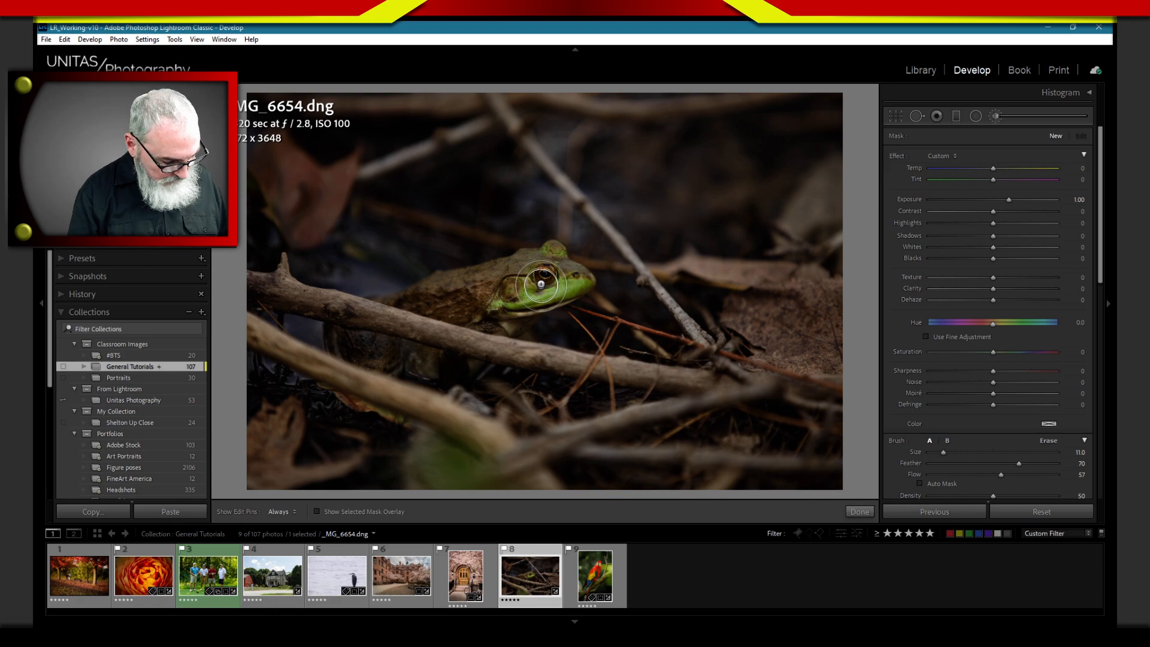
Set the Adjustment Brush size to 8.0 and its feather to 30
{"action": "scroll", "coordinate": [544, 278], "scroll_direction": "down", "scroll_amount": 7}
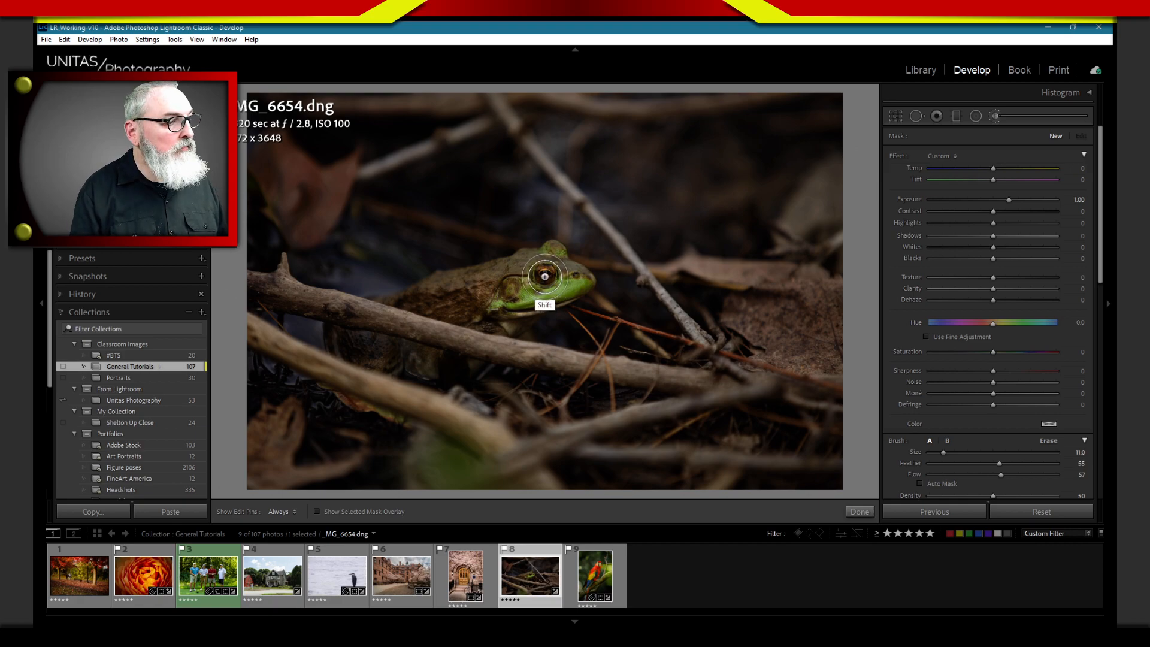
{"action": "scroll", "coordinate": [544, 273], "scroll_direction": "down", "scroll_amount": 3}
{"action": "scroll", "coordinate": [546, 271], "scroll_direction": "down", "scroll_amount": 1}
{"action": "scroll", "coordinate": [542, 270], "scroll_direction": "down", "scroll_amount": 2}
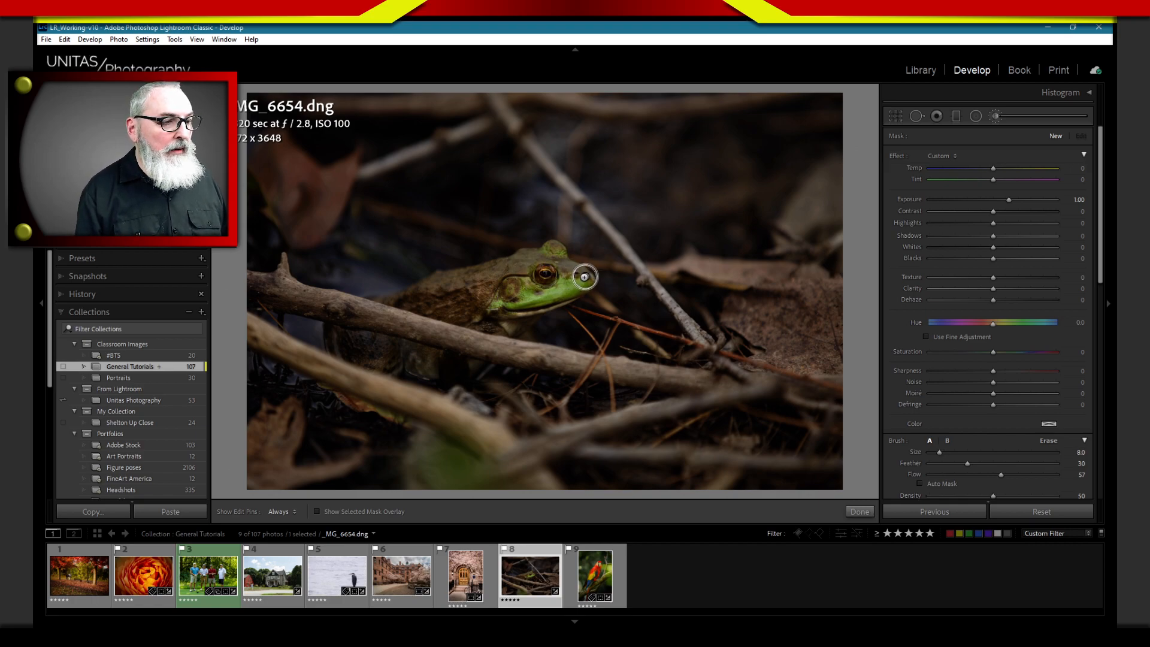
Try brightening the frog's head with brush strokes at exposure 2.94 and flow 100, and delete that mask
{"action": "mouse_move", "coordinate": [583, 281]}
{"action": "left_mouse_down"}
{"action": "mouse_move", "coordinate": [539, 264]}
{"action": "mouse_move", "coordinate": [520, 279]}
{"action": "left_mouse_up"}
{"action": "left_click_drag", "start_coordinate": [1010, 199], "coordinate": [1040, 199]}
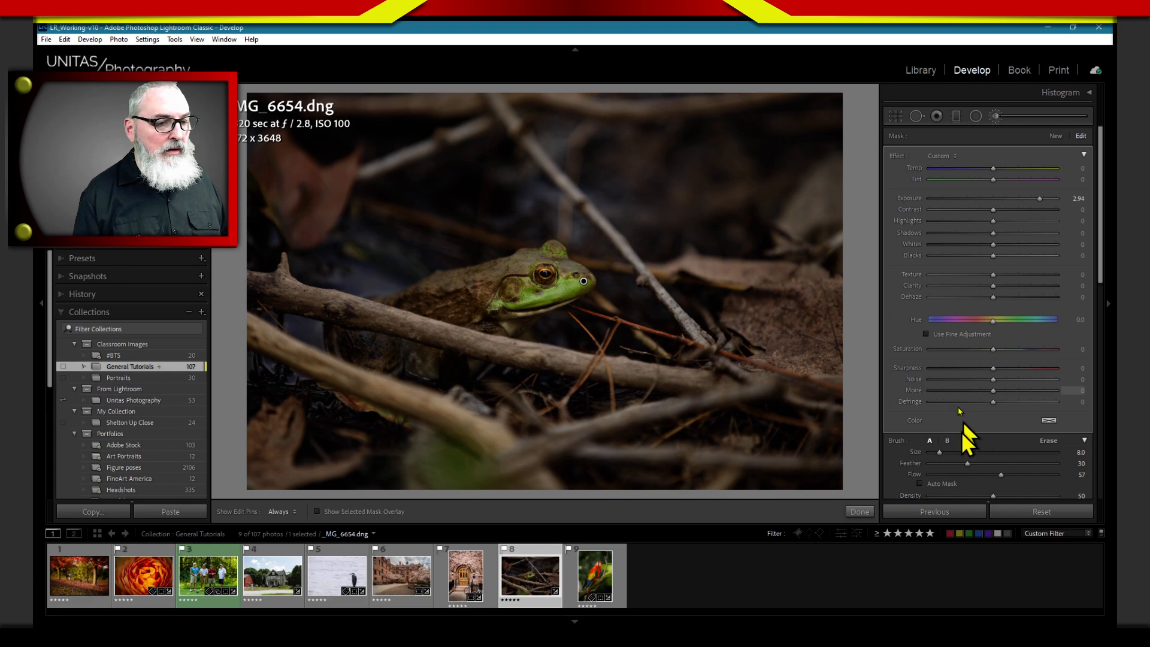
{"action": "left_click_drag", "start_coordinate": [1001, 476], "coordinate": [1055, 477]}
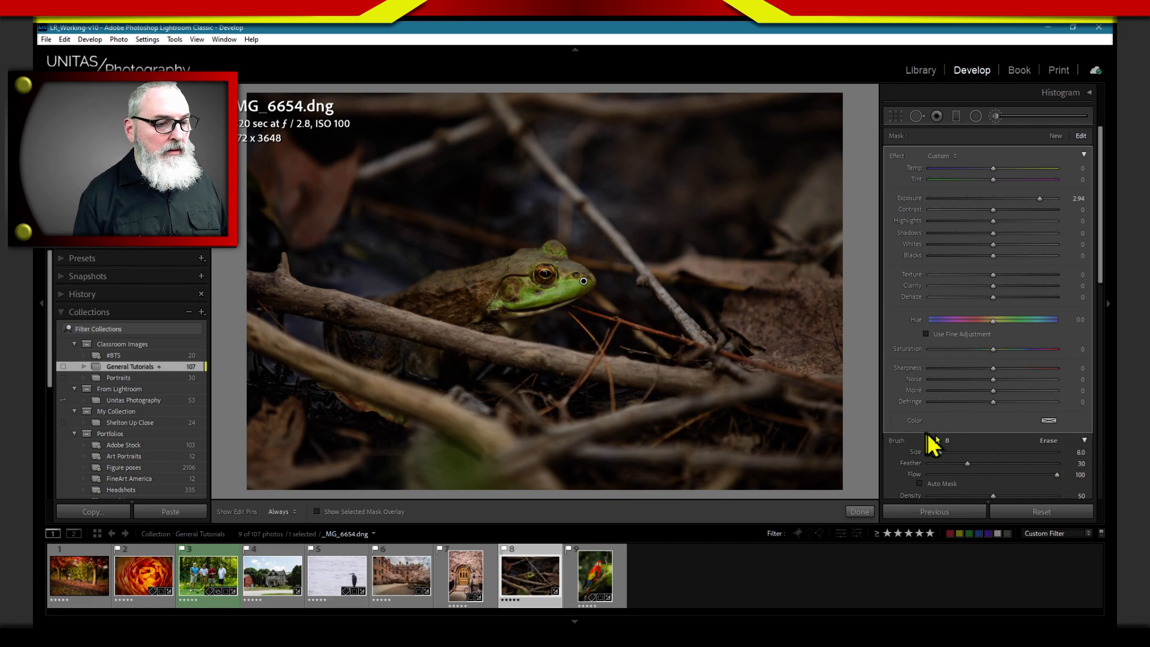
{"action": "key", "text": "h"}
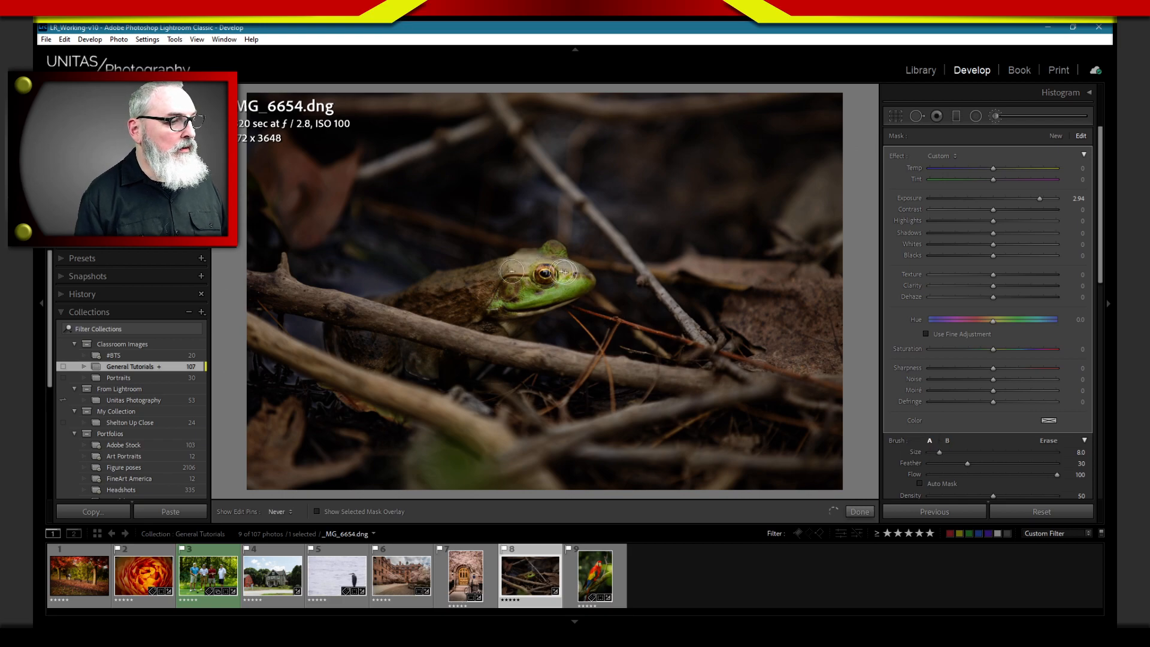
{"action": "mouse_move", "coordinate": [562, 279]}
{"action": "left_mouse_down"}
{"action": "mouse_move", "coordinate": [481, 269]}
{"action": "mouse_move", "coordinate": [579, 279]}
{"action": "mouse_move", "coordinate": [557, 252]}
{"action": "mouse_move", "coordinate": [536, 262]}
{"action": "left_mouse_up"}
{"action": "key", "text": "h"}
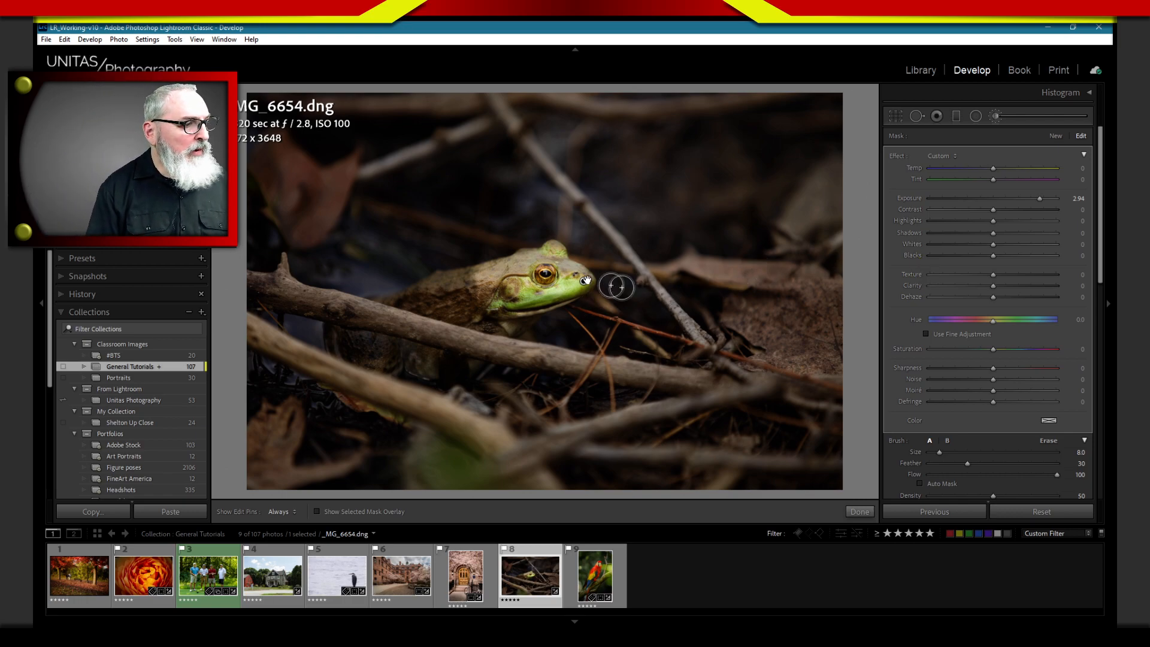
{"action": "mouse_move", "coordinate": [471, 283]}
{"action": "left_mouse_down"}
{"action": "mouse_move", "coordinate": [528, 301]}
{"action": "mouse_move", "coordinate": [583, 282]}
{"action": "left_mouse_up"}
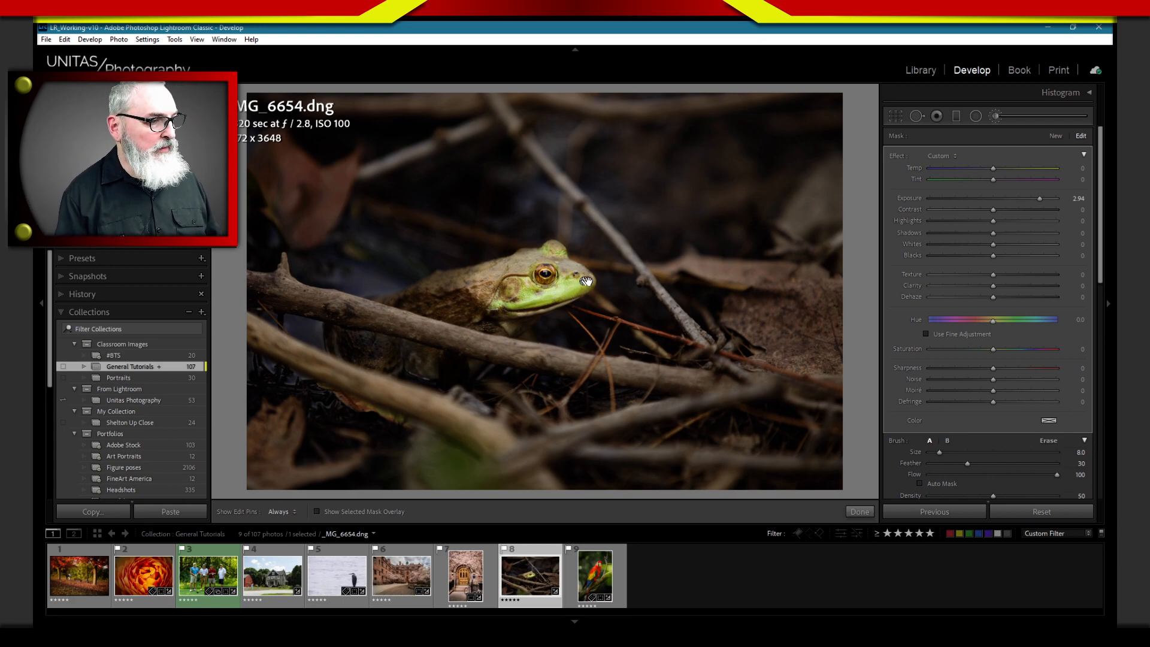
{"action": "key", "text": "Delete"}
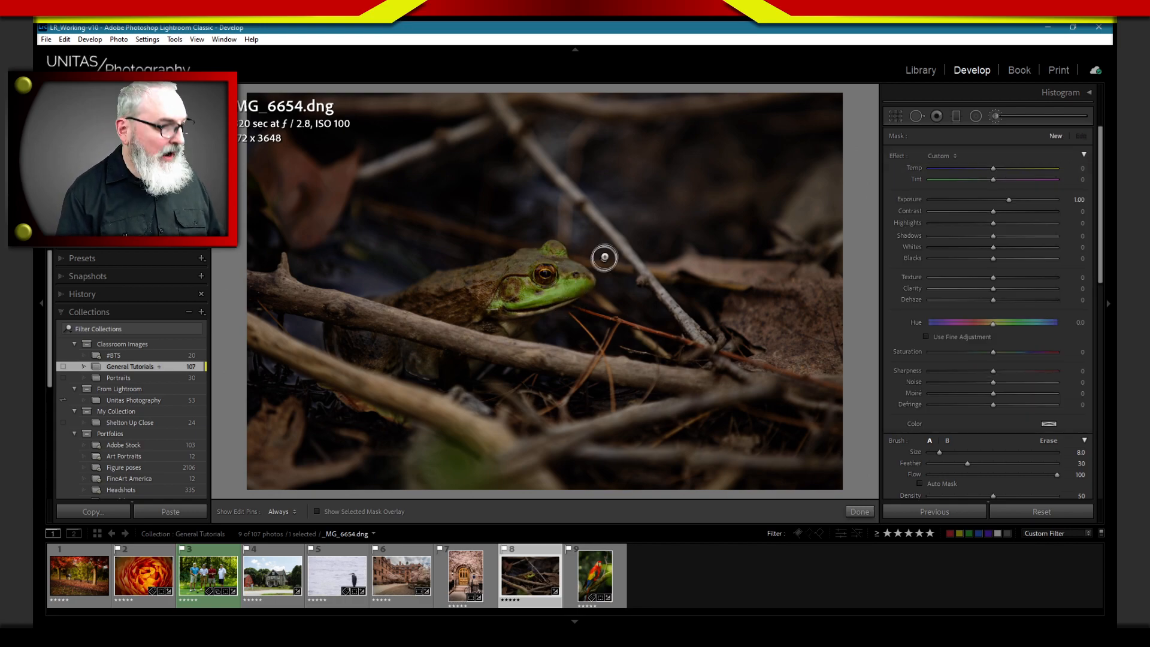
Try a close-up brush stroke at exposure 1.00 on the frog's snout above the nostril, and undo it
{"action": "key", "text": "z"}
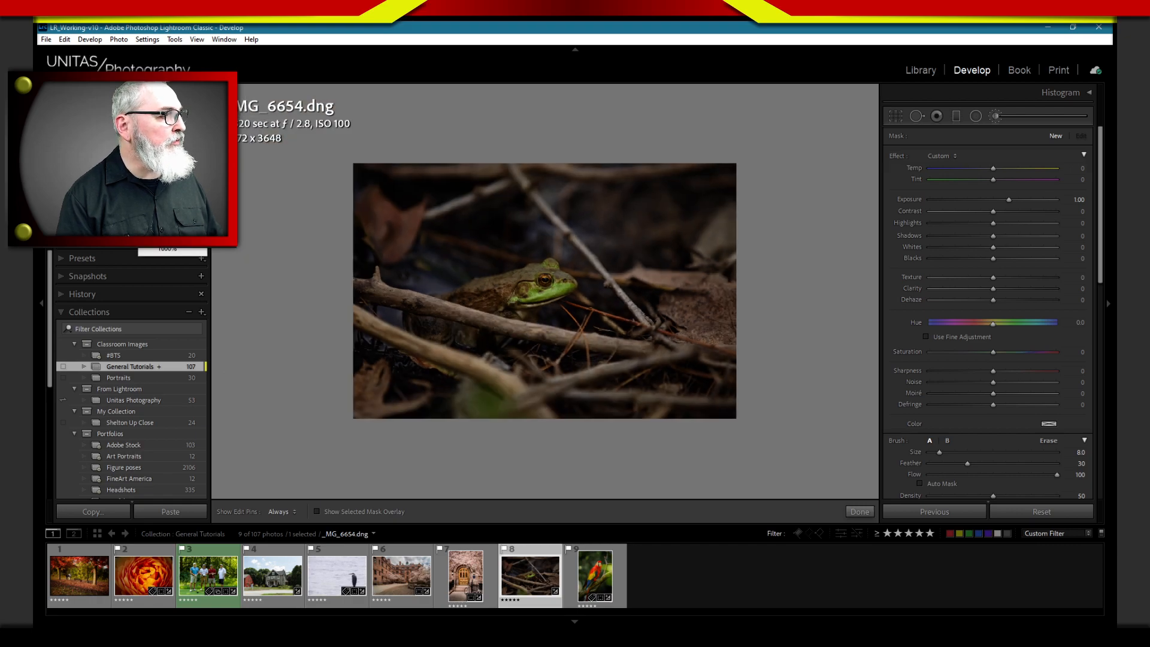
{"action": "key", "text": "z"}
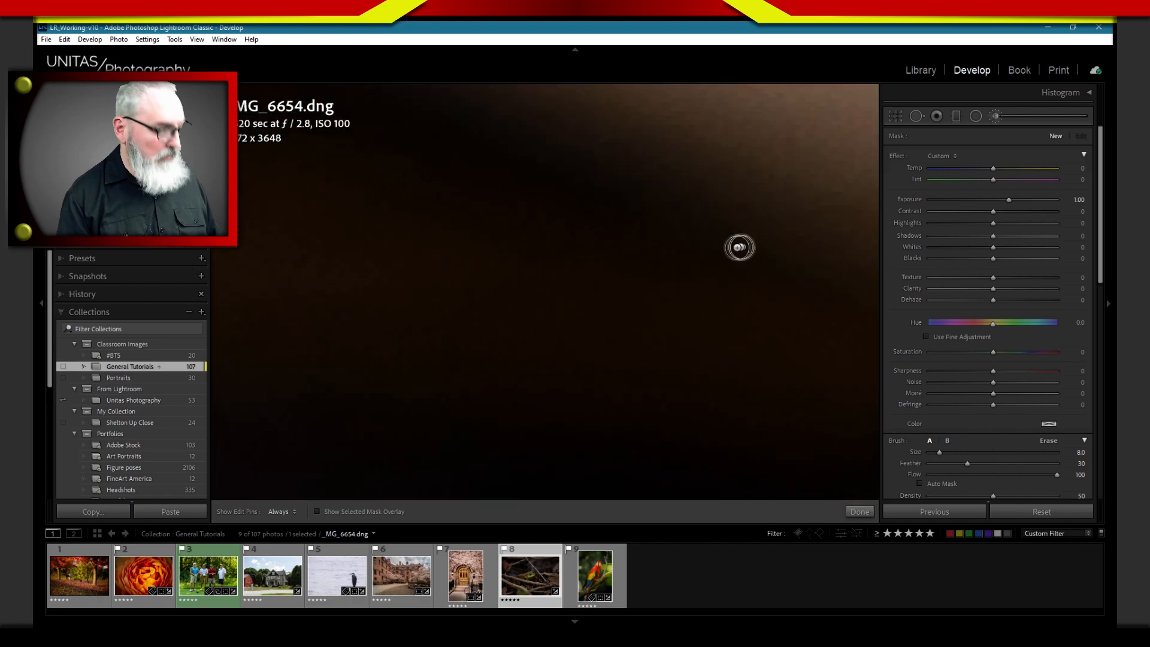
{"action": "left_click_drag", "start_coordinate": [741, 207], "coordinate": [288, 236]}
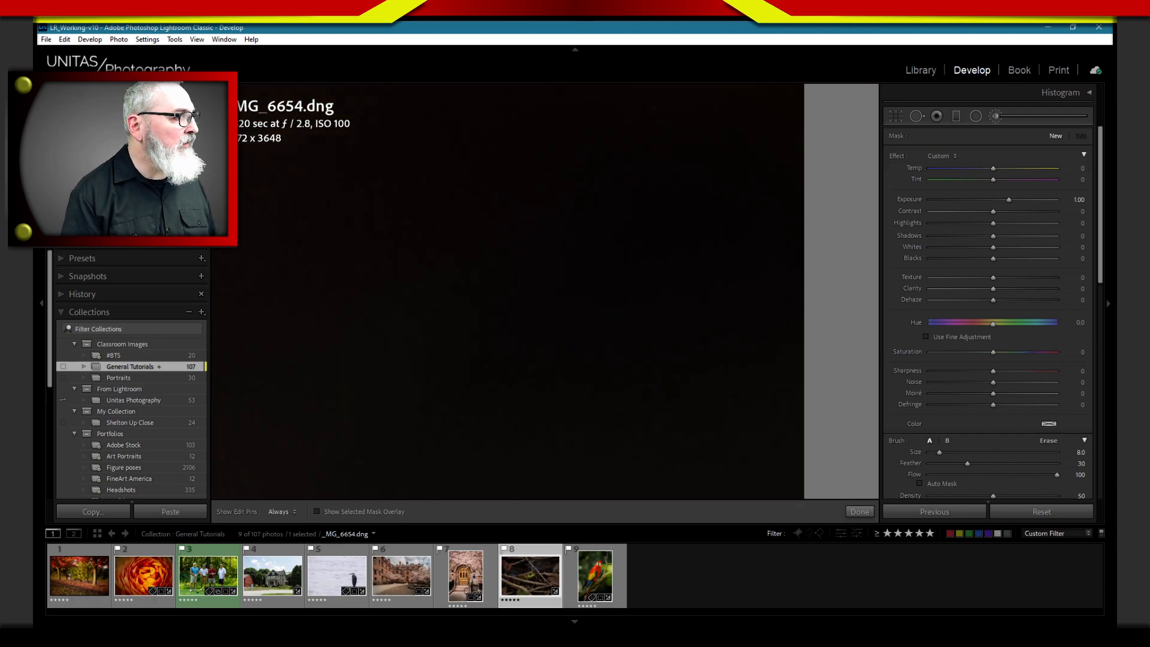
{"action": "left_click_drag", "start_coordinate": [180, 168], "coordinate": [133, 154]}
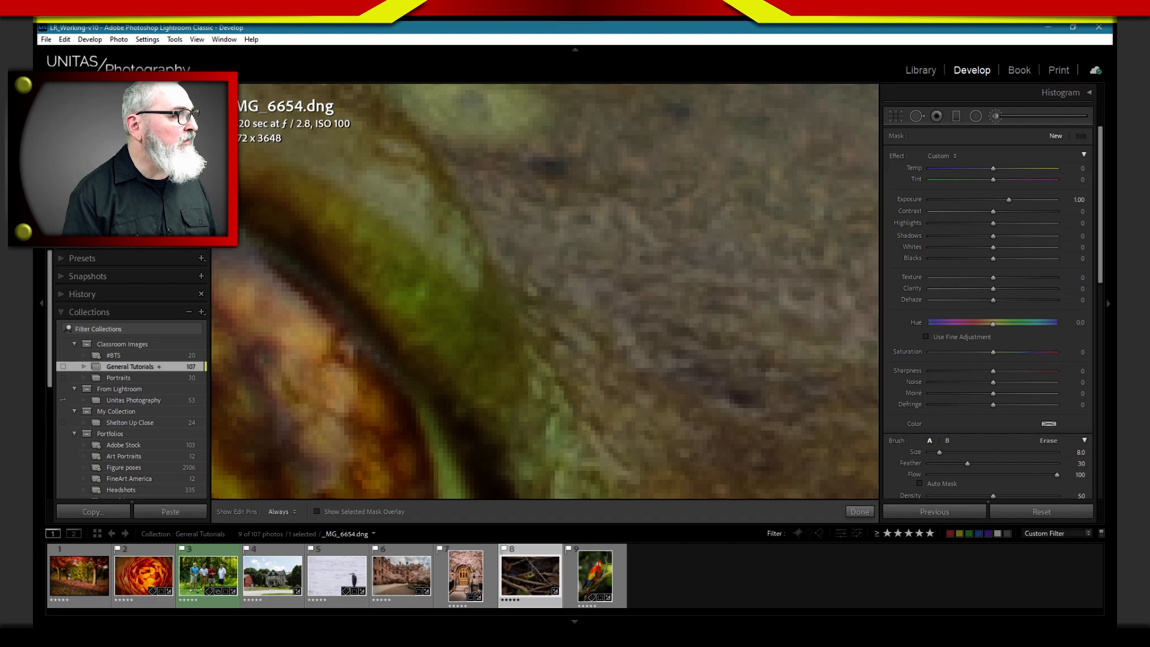
{"action": "left_click", "coordinate": [195, 93]}
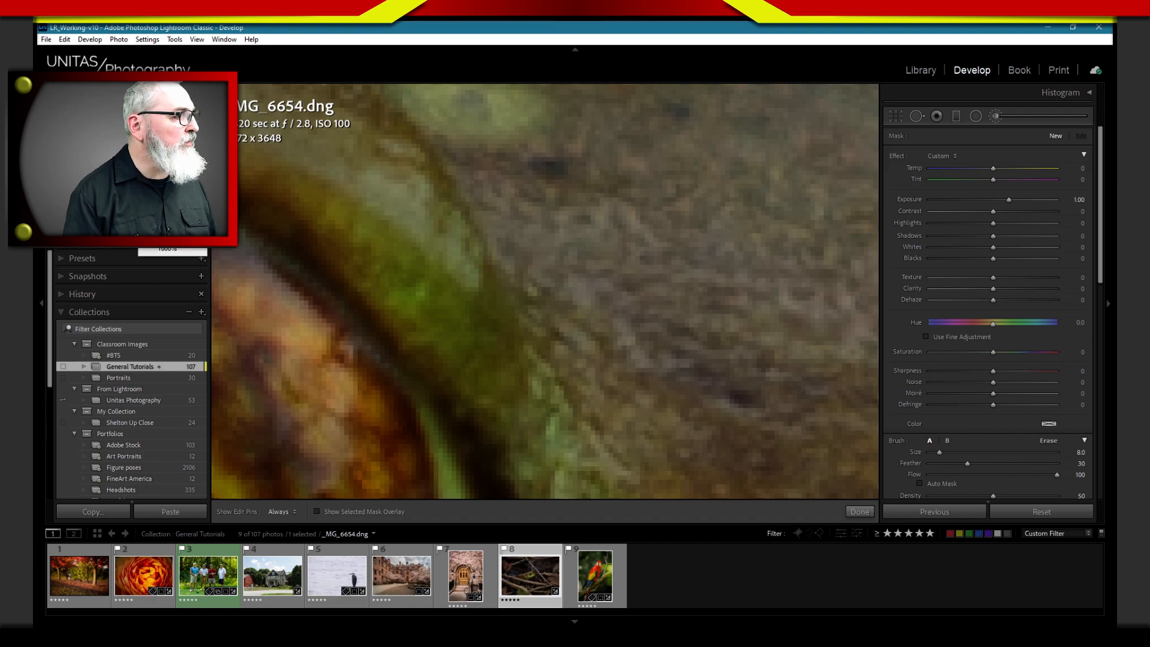
{"action": "left_click", "coordinate": [168, 225]}
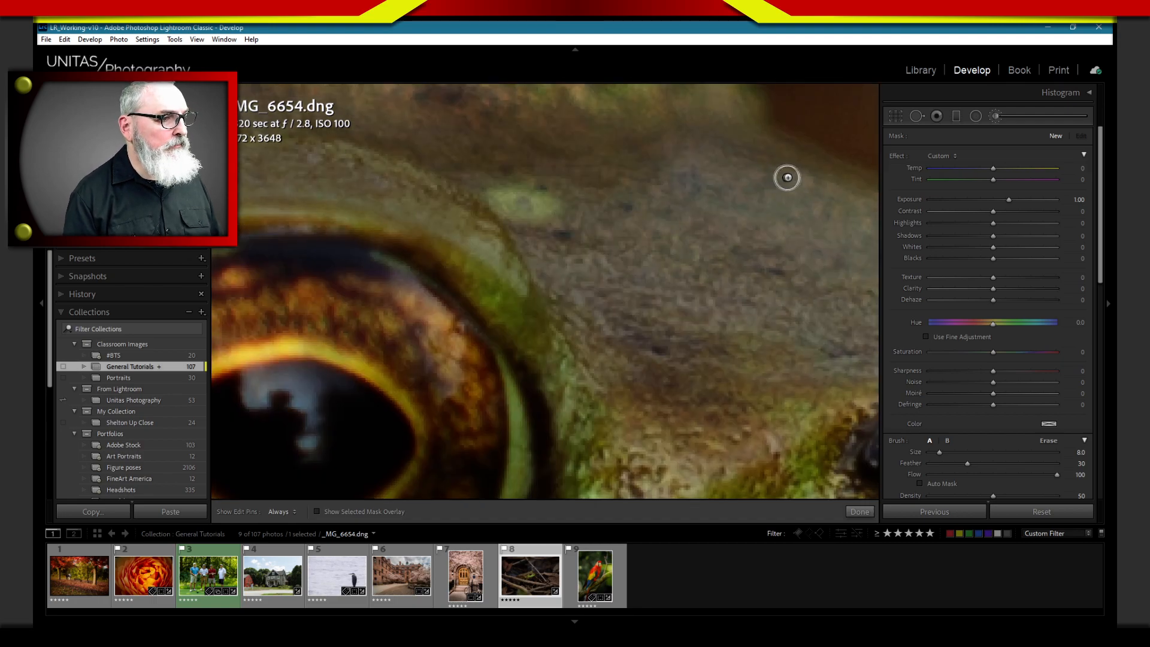
{"action": "left_click_drag", "start_coordinate": [749, 198], "coordinate": [332, 185]}
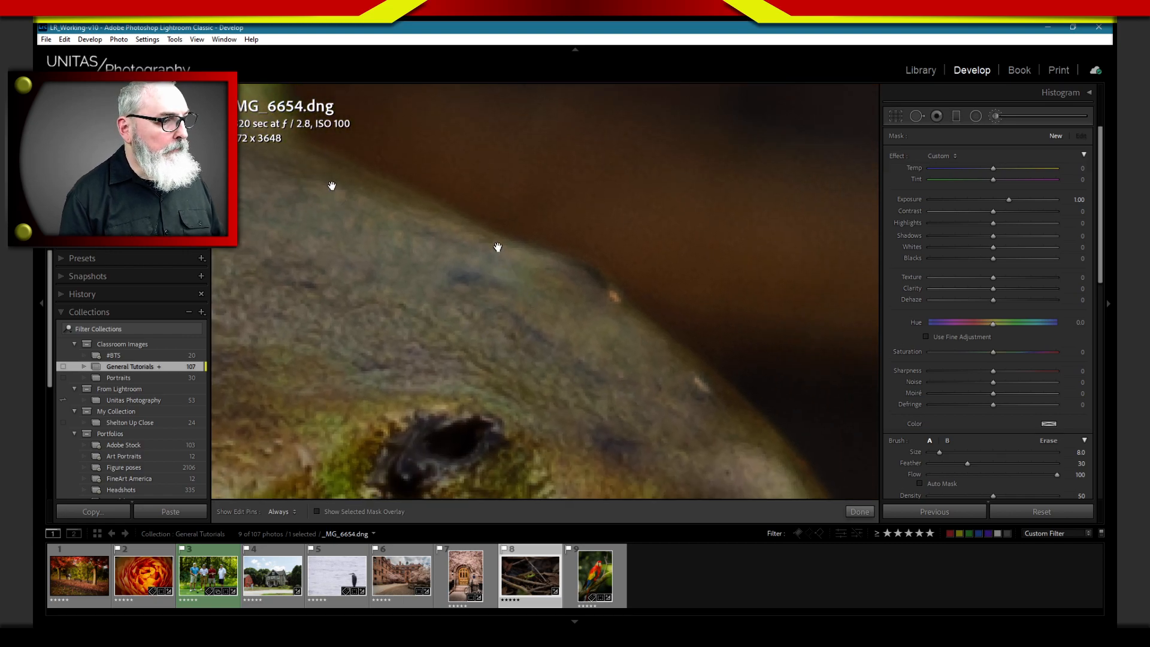
{"action": "left_click", "coordinate": [530, 301]}
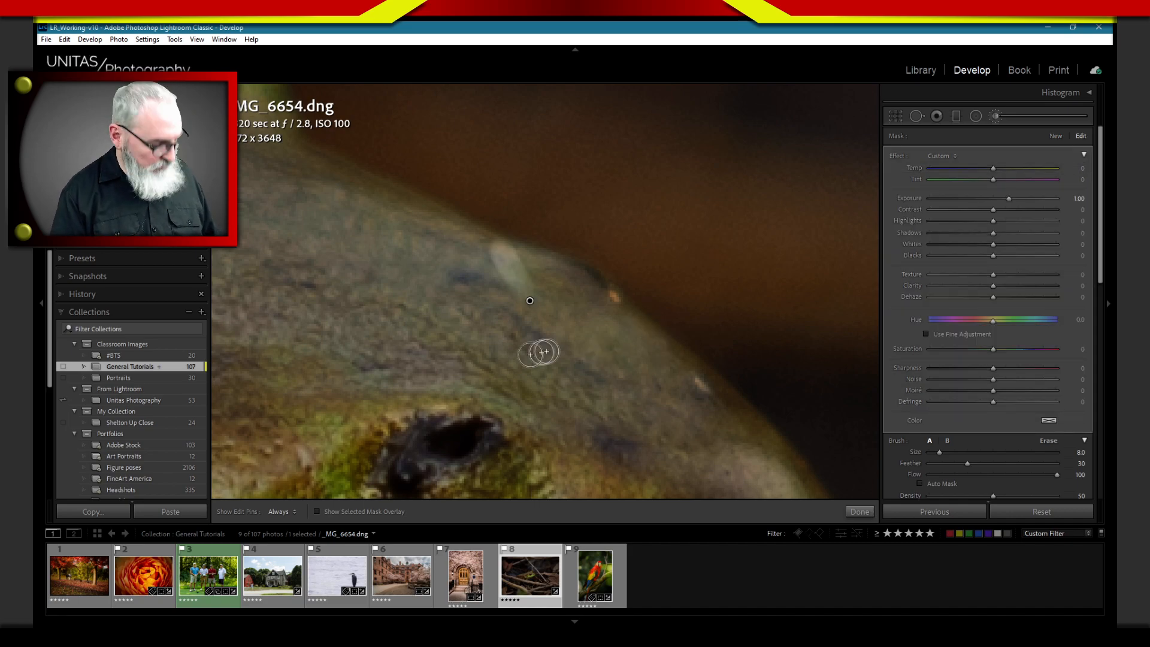
{"action": "key", "text": "ctrl+z"}
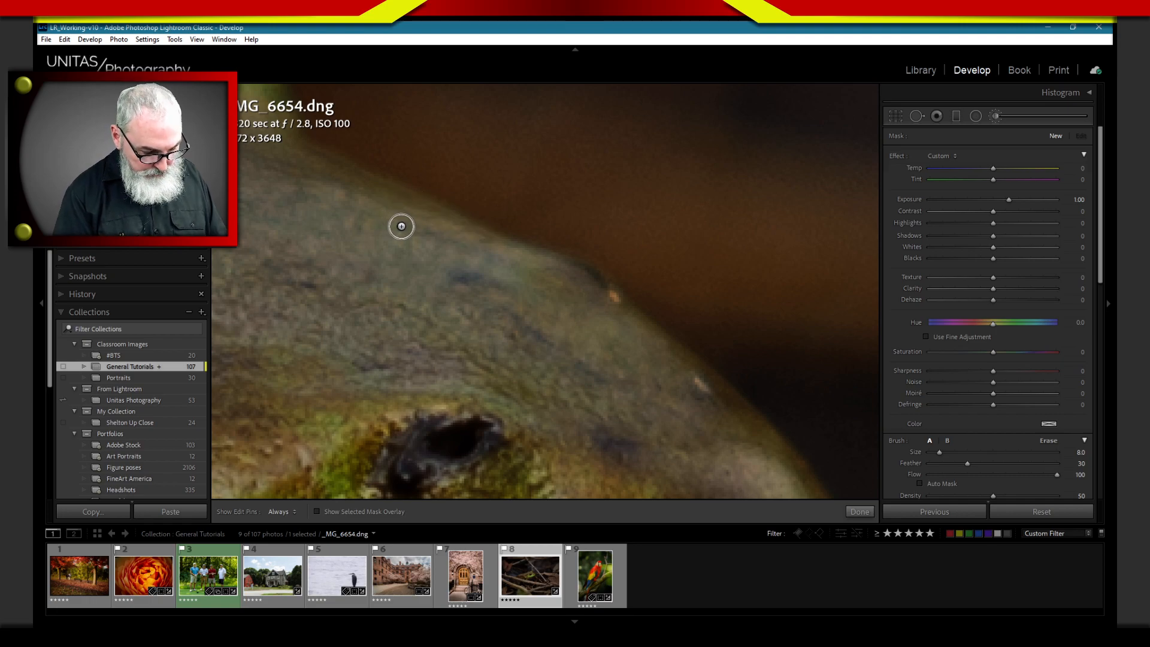
Annotate the snout's edge with an inward arrow, label the background BG and the frog F, and clear the annotations
{"action": "key", "text": "alt+Tab"}
{"action": "mouse_move", "coordinate": [639, 314]}
{"action": "left_mouse_down"}
{"action": "mouse_move", "coordinate": [701, 353]}
{"action": "mouse_move", "coordinate": [623, 386]}
{"action": "mouse_move", "coordinate": [614, 375]}
{"action": "mouse_move", "coordinate": [609, 404]}
{"action": "mouse_move", "coordinate": [632, 396]}
{"action": "mouse_move", "coordinate": [593, 443]}
{"action": "left_mouse_up"}
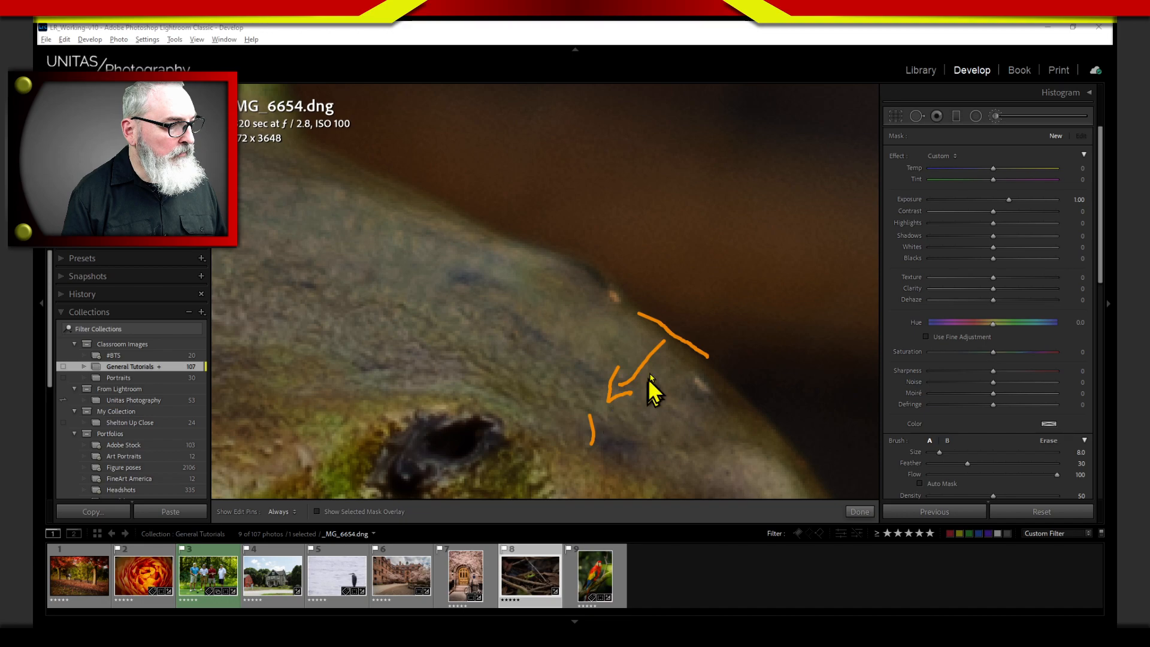
{"action": "left_click_drag", "start_coordinate": [590, 415], "coordinate": [622, 410]}
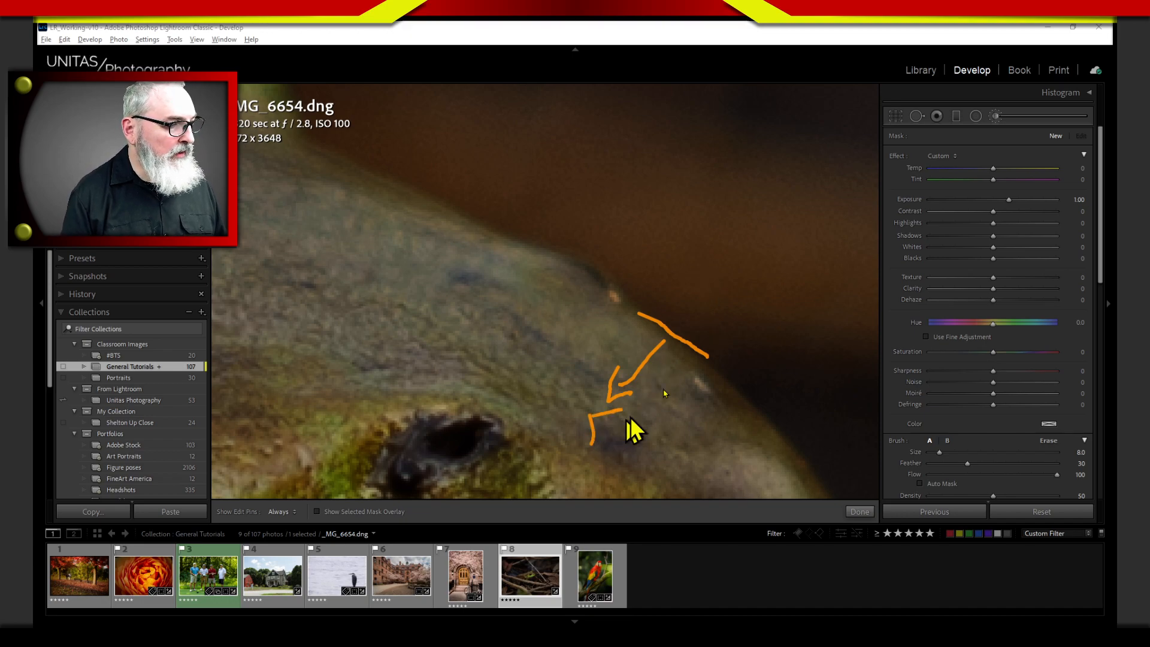
{"action": "left_click_drag", "start_coordinate": [760, 211], "coordinate": [759, 229]}
{"action": "mouse_move", "coordinate": [833, 190]}
{"action": "left_mouse_down"}
{"action": "mouse_move", "coordinate": [809, 200]}
{"action": "mouse_move", "coordinate": [828, 204]}
{"action": "left_mouse_up"}
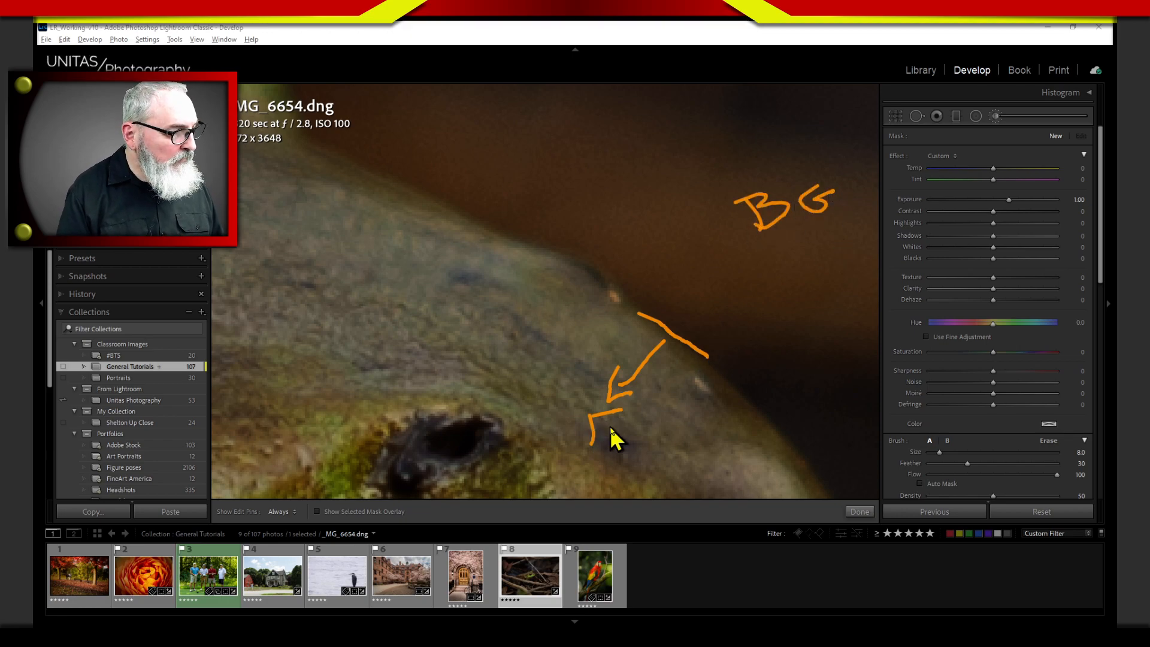
{"action": "left_click_drag", "start_coordinate": [611, 425], "coordinate": [586, 432]}
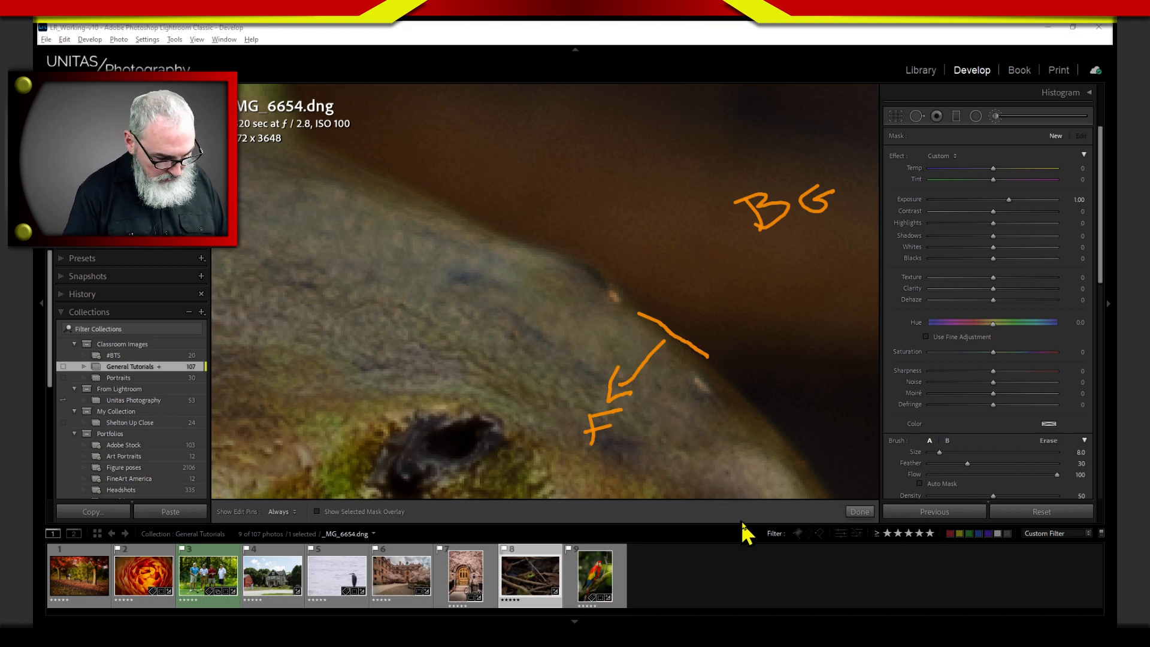
{"action": "key", "text": "Escape"}
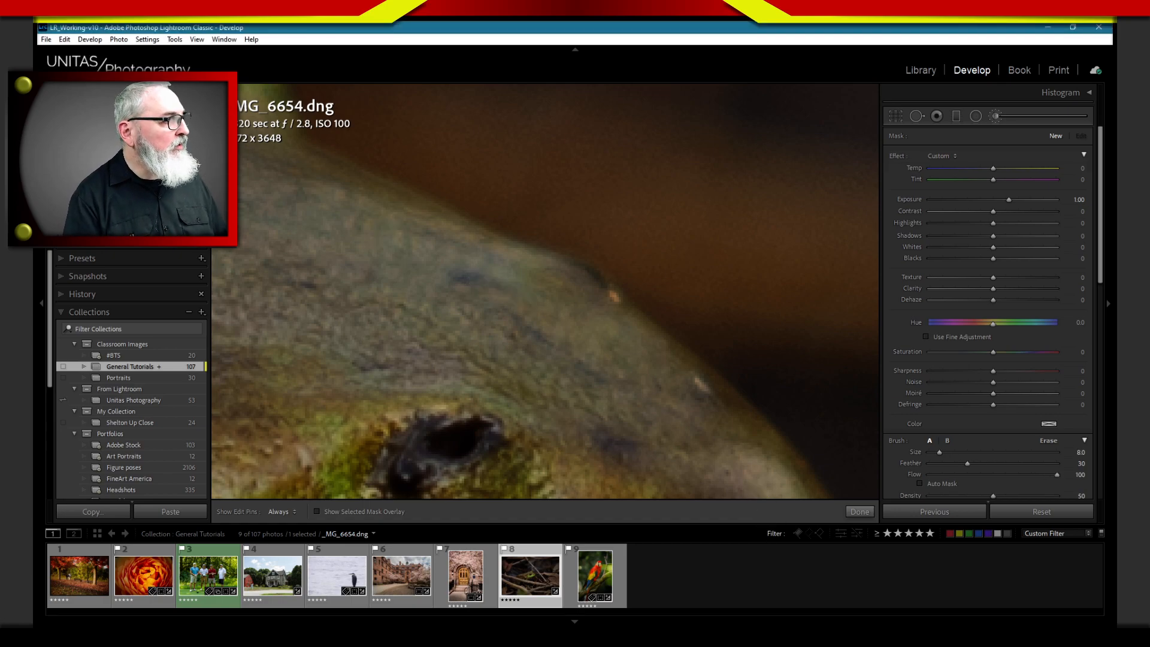
Set the brush feather to 100 and brush a new mask over the frog's head in the full view
{"action": "key", "text": "z"}
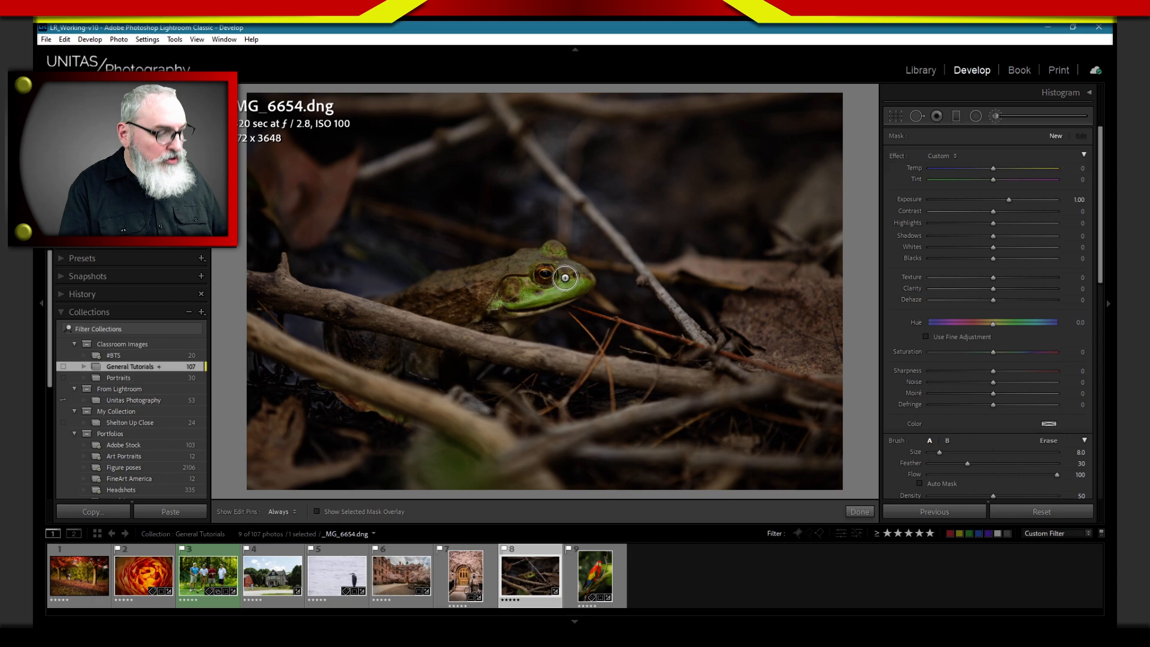
{"action": "scroll", "coordinate": [561, 276], "scroll_direction": "up", "scroll_amount": 4, "text": "shift"}
{"action": "scroll", "coordinate": [564, 276], "scroll_direction": "up", "scroll_amount": 8, "text": "shift"}
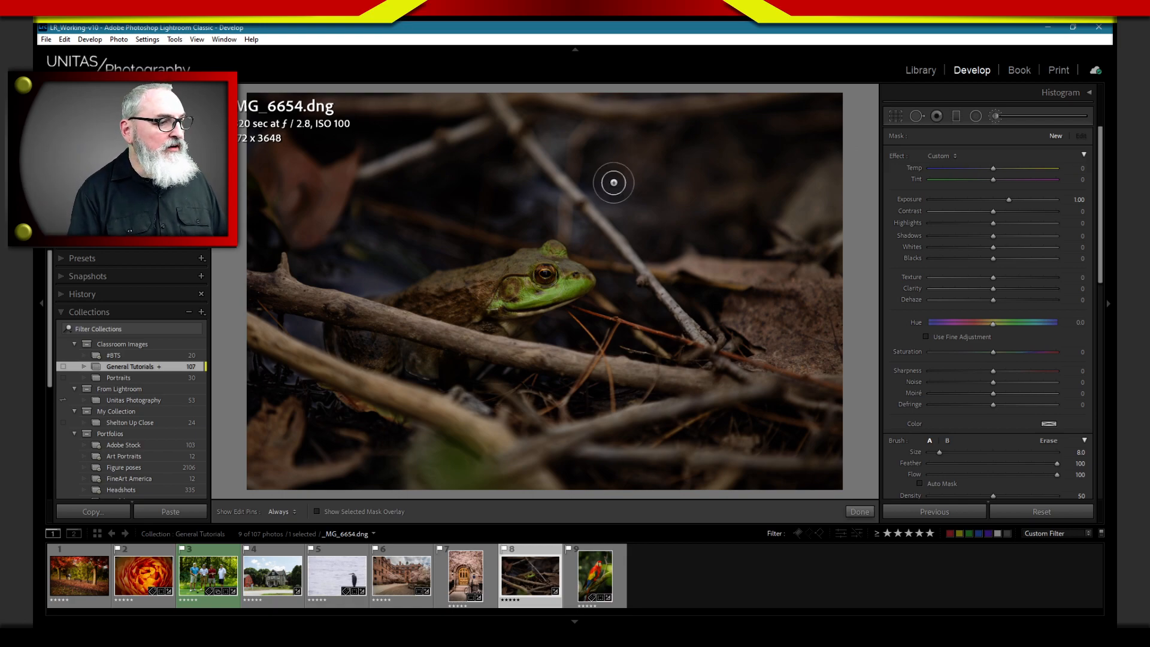
{"action": "key", "text": "h"}
{"action": "key", "text": "h"}
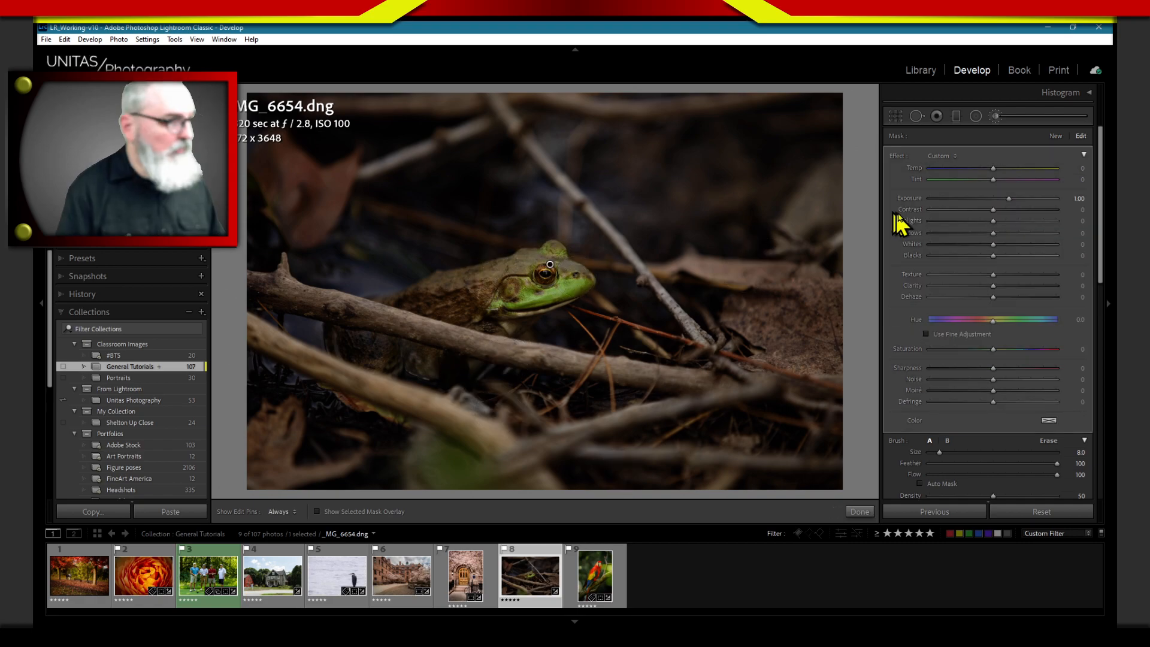
Brighten the mask on the frog's head to an exposure of 3.65
{"action": "left_click", "coordinate": [1031, 198]}
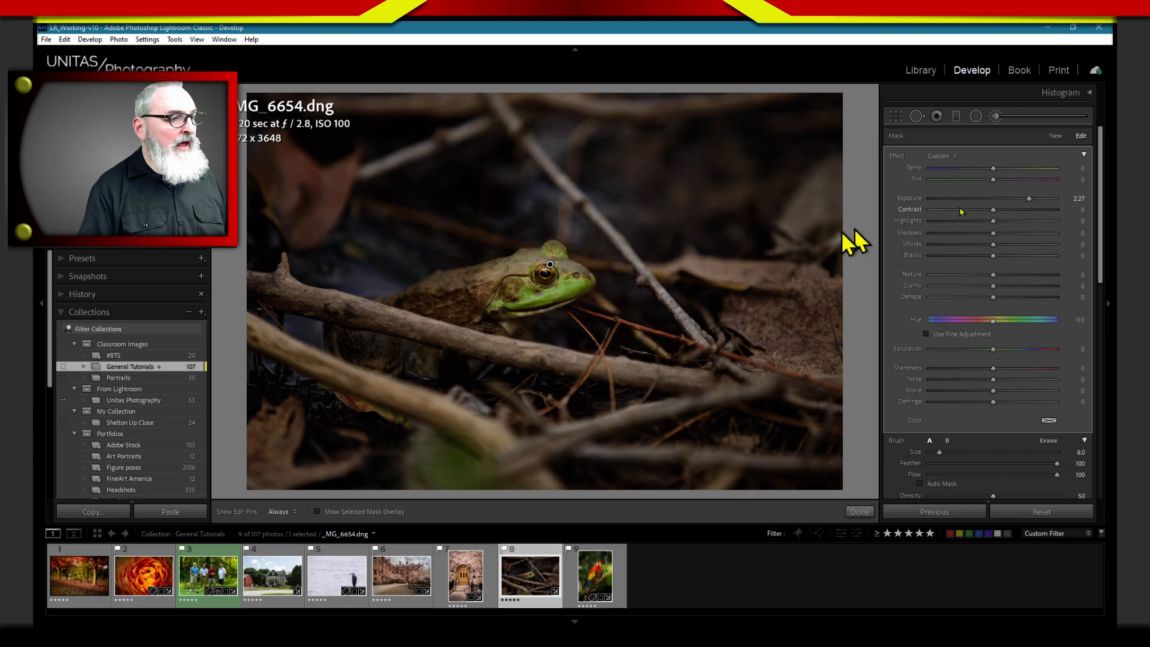
{"action": "key", "text": "h"}
{"action": "key", "text": "h"}
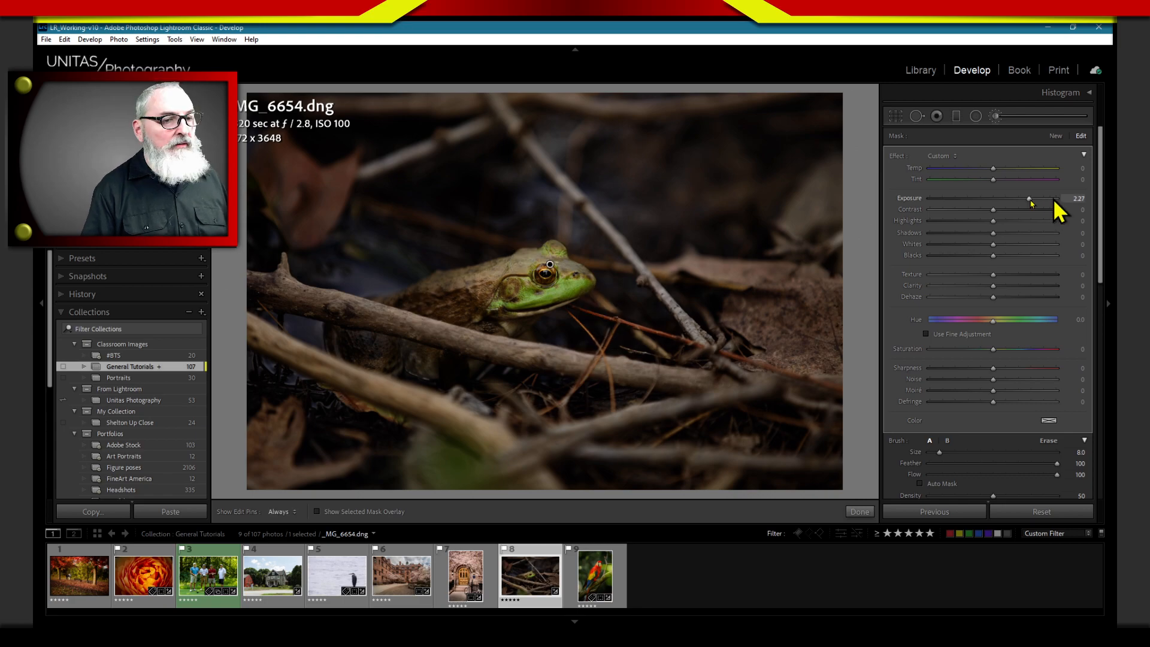
{"action": "left_click_drag", "start_coordinate": [1030, 199], "coordinate": [1051, 200]}
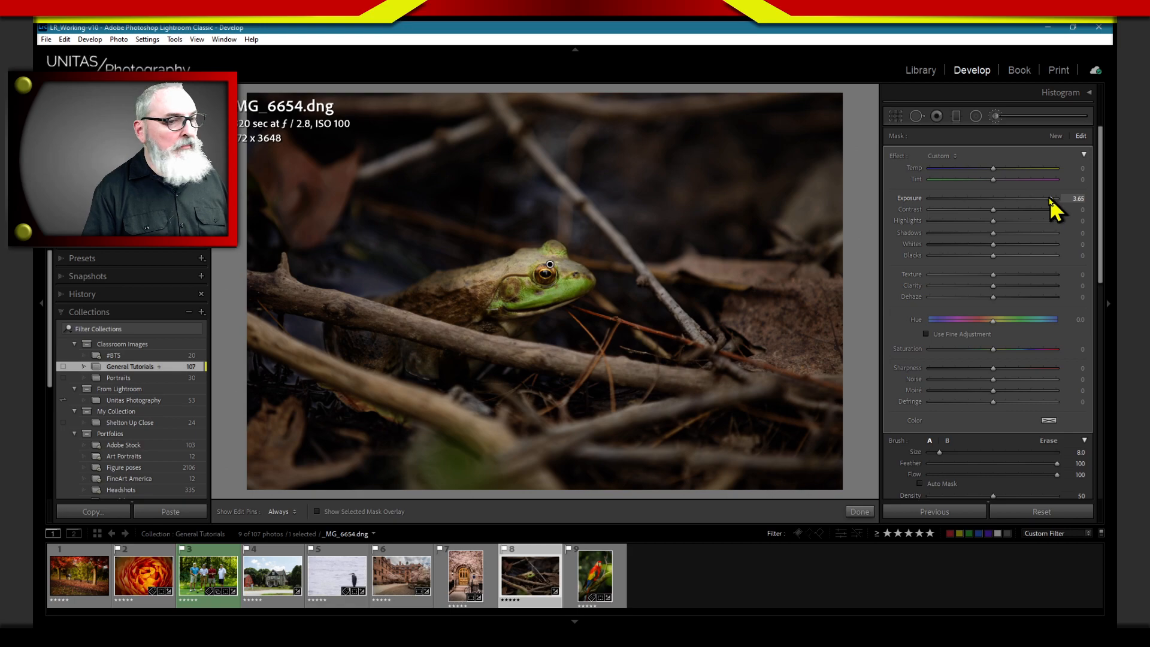
Check the brightened head with edit pins hidden and shown, and temporarily mark its upper edge with a drawn line
{"action": "key", "text": "h"}
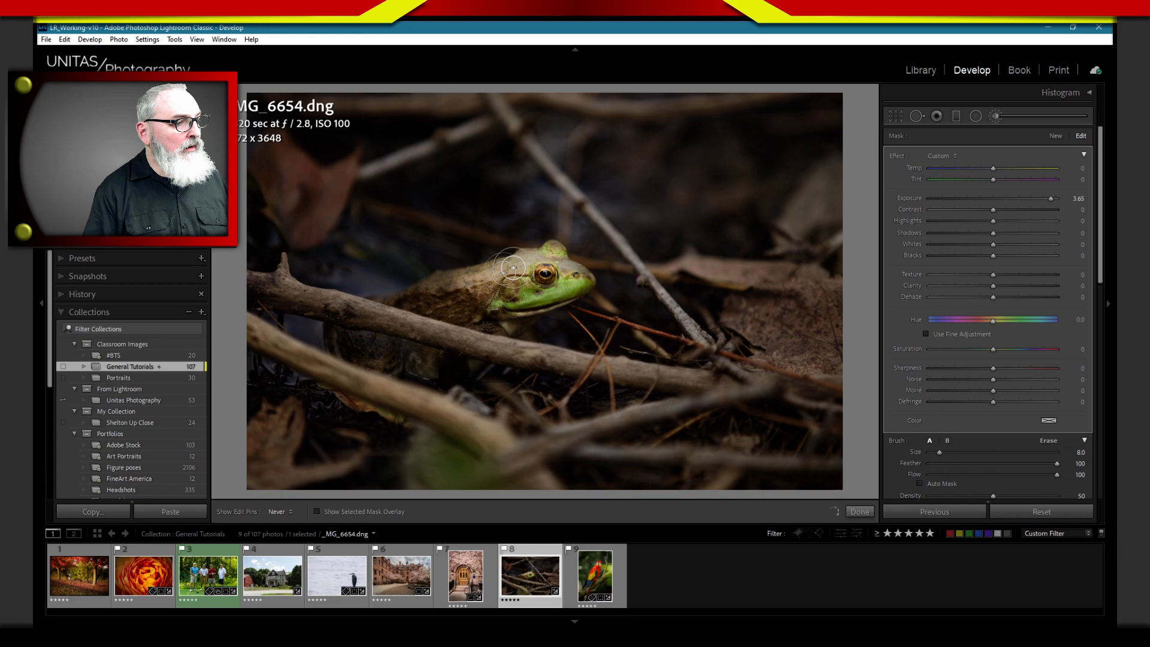
{"action": "key", "text": "h"}
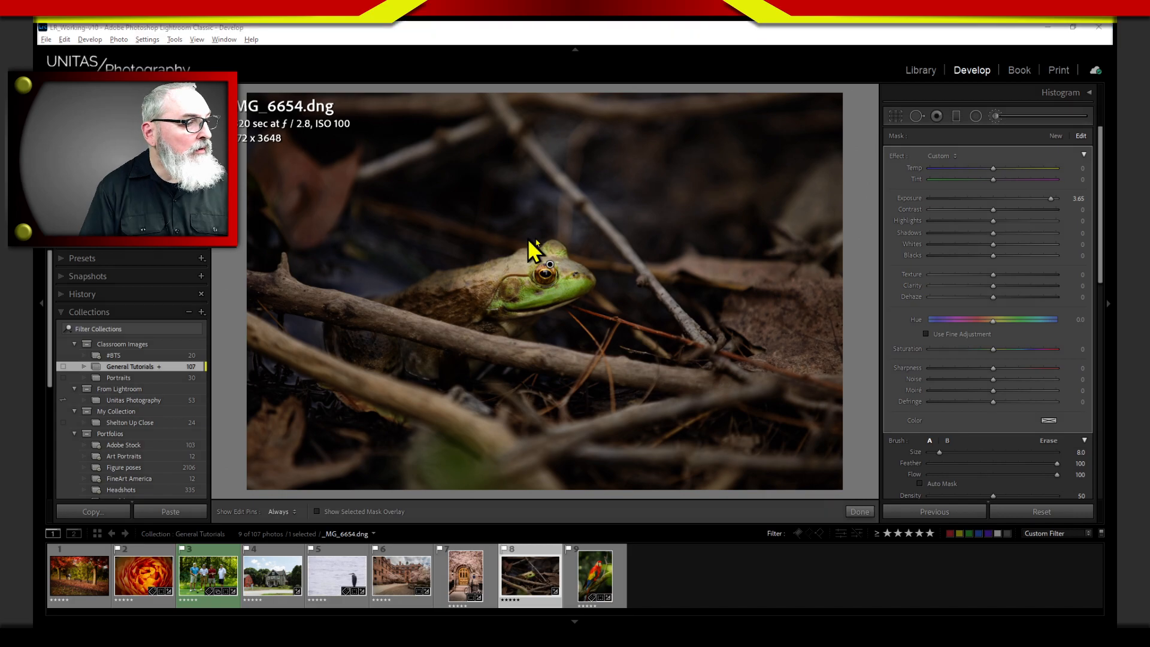
{"action": "mouse_move", "coordinate": [535, 238]}
{"action": "left_mouse_down"}
{"action": "mouse_move", "coordinate": [475, 258]}
{"action": "mouse_move", "coordinate": [561, 230]}
{"action": "mouse_move", "coordinate": [576, 251]}
{"action": "left_mouse_up"}
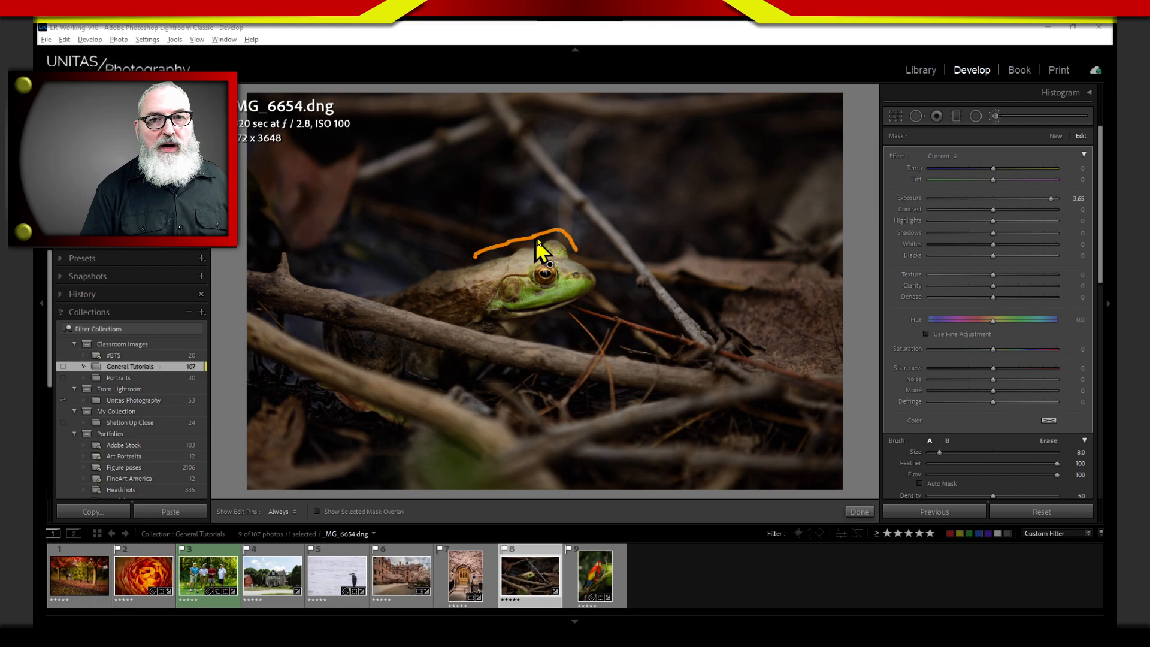
{"action": "key", "text": "Escape"}
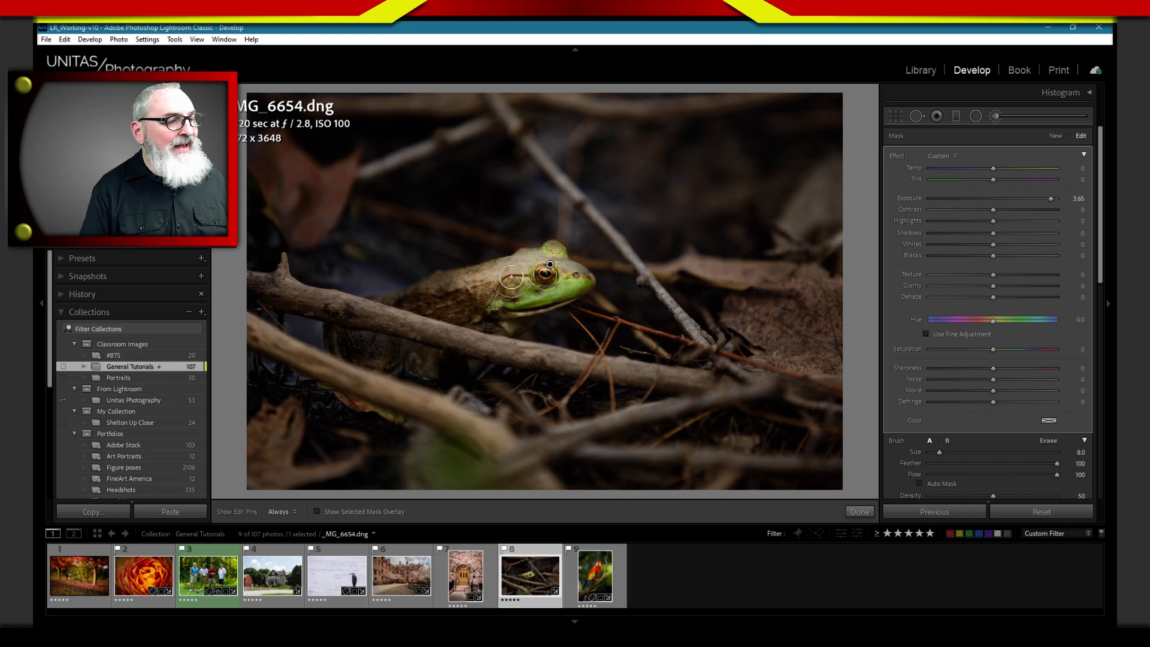
Enlarge the brush to size 13.0 and extend the brightening mask over the frog's body behind the branch
{"action": "scroll", "coordinate": [497, 292], "scroll_direction": "up", "scroll_amount": 5}
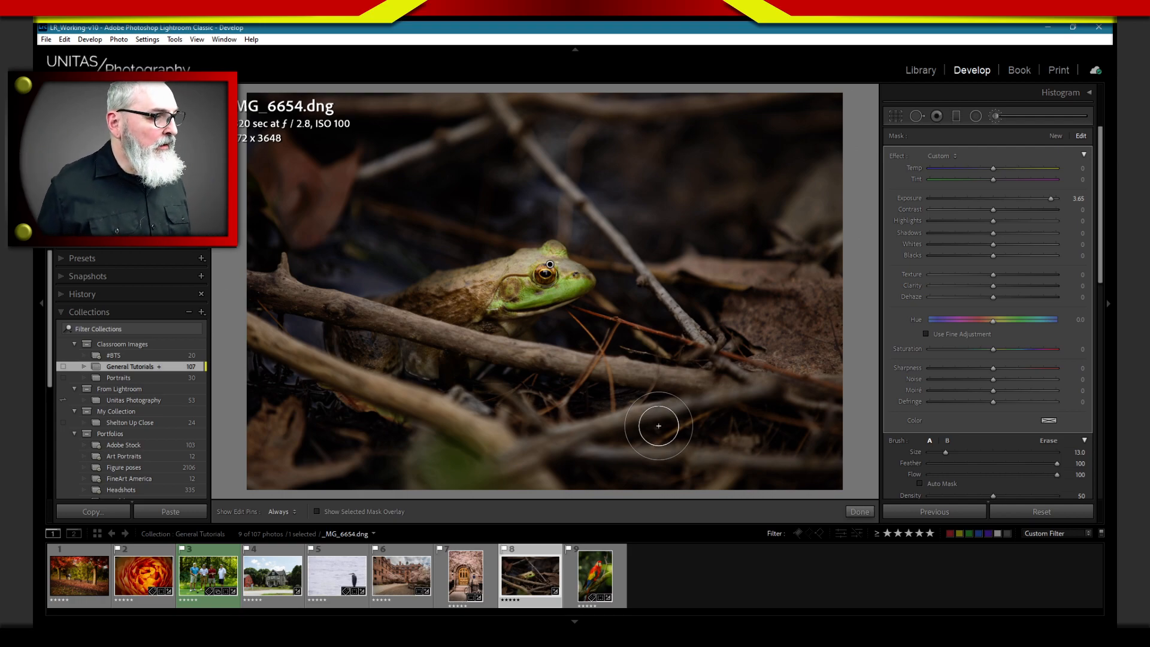
{"action": "key", "text": "h"}
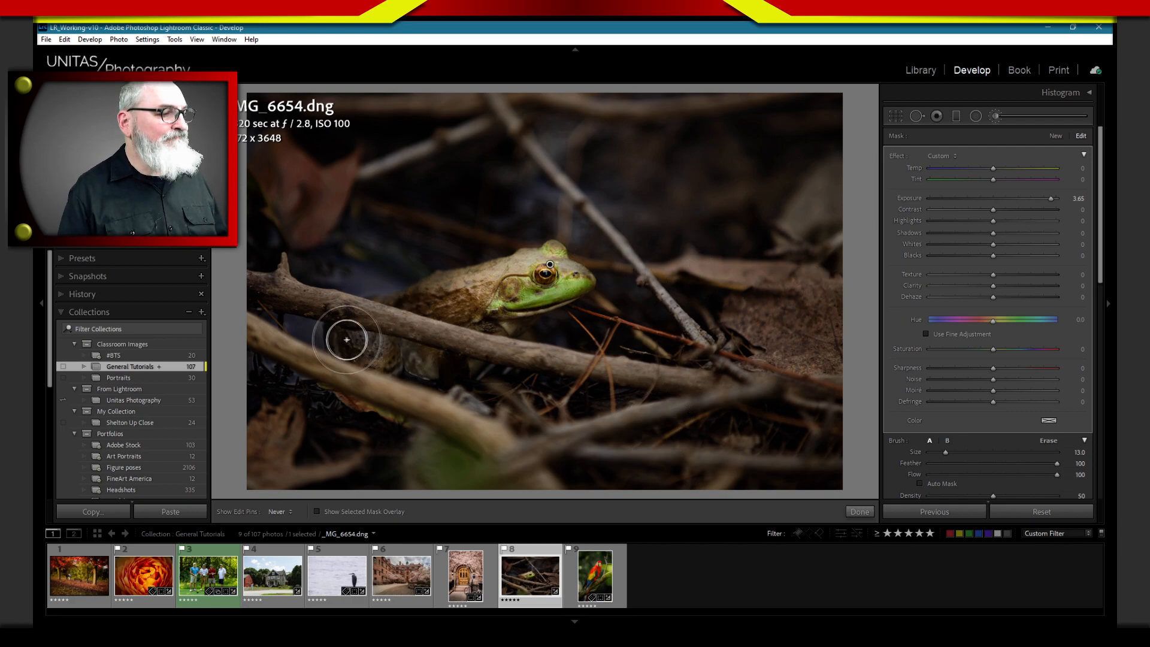
{"action": "key", "text": "h"}
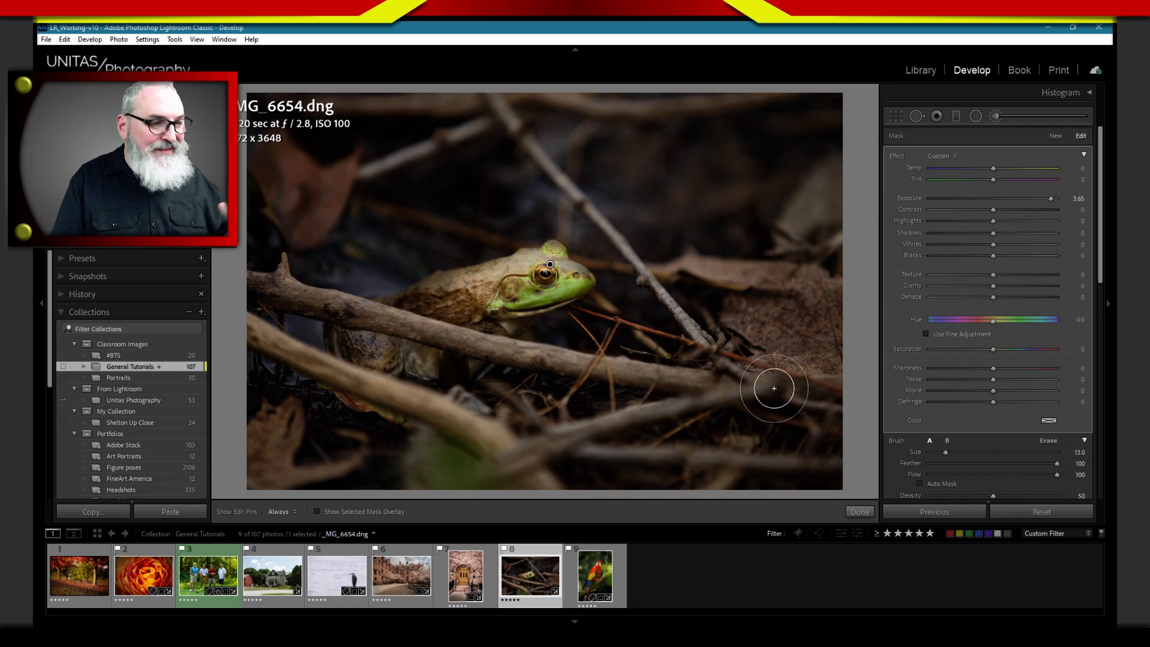
{"action": "key", "text": "h"}
{"action": "key", "text": "h"}
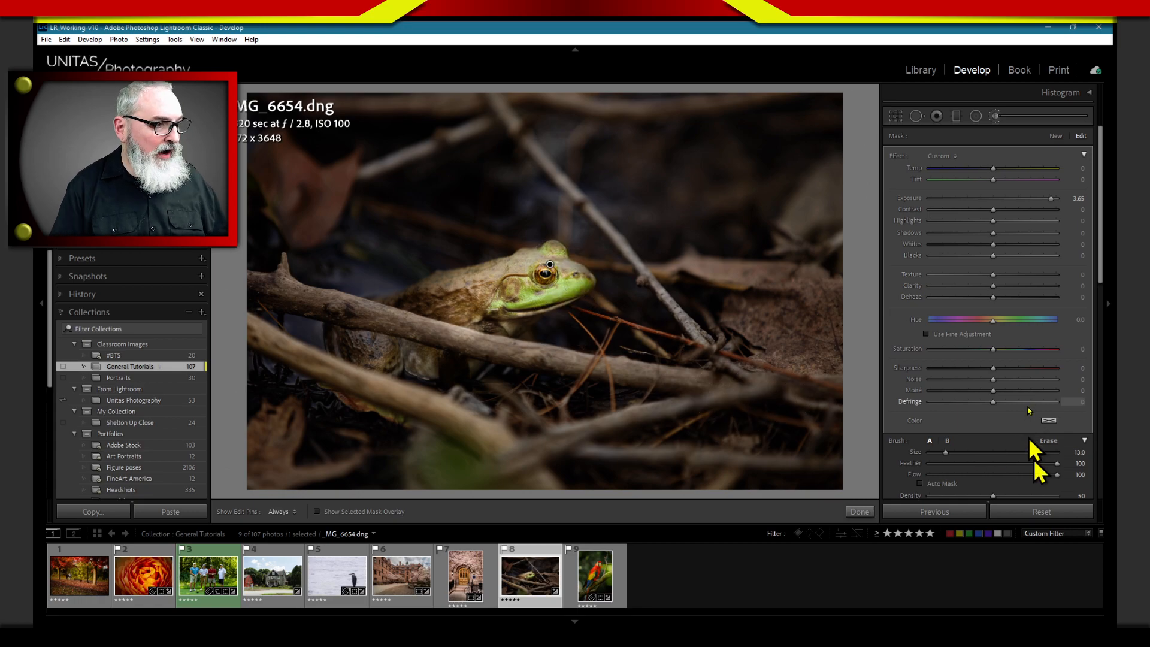
Finish the brush edit, reopen the Adjustment Brush and reselect the existing mask on the frog's head
{"action": "left_click", "coordinate": [861, 513]}
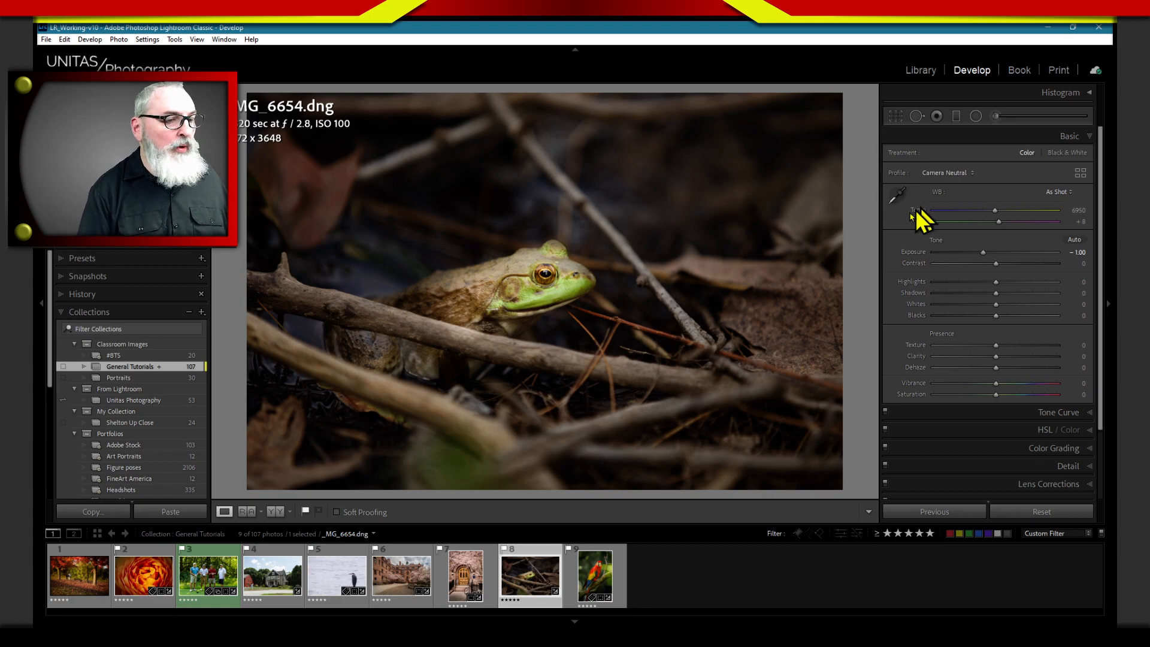
{"action": "left_click", "coordinate": [976, 116]}
{"action": "left_click", "coordinate": [997, 117]}
{"action": "left_click", "coordinate": [996, 116]}
{"action": "key", "text": "k"}
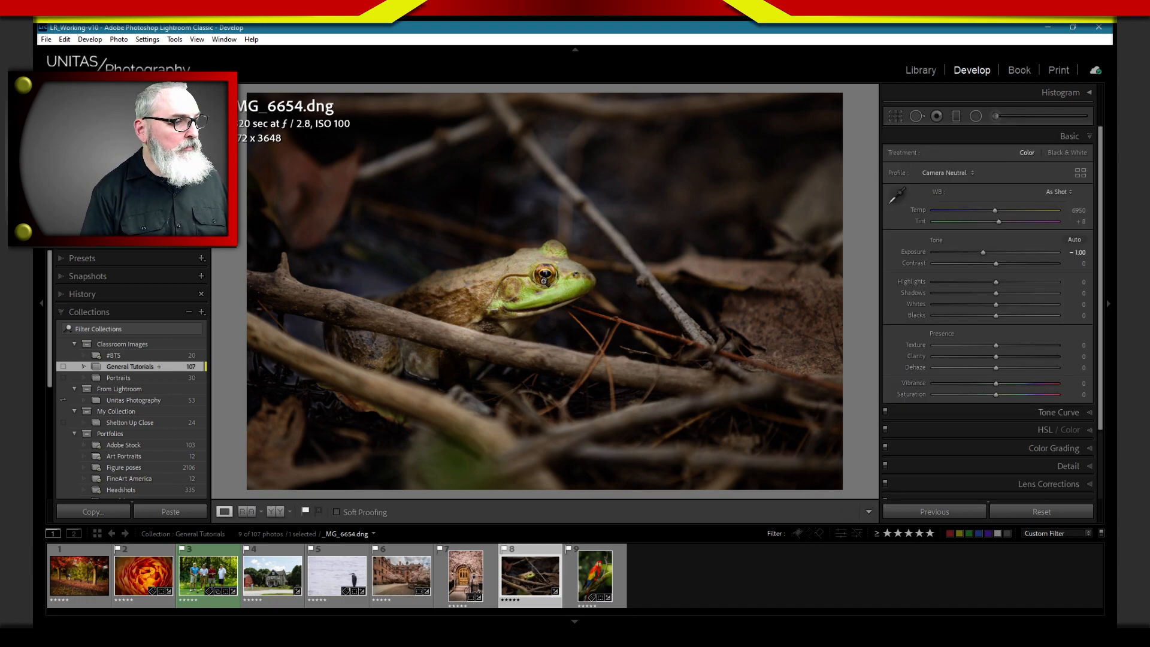
{"action": "left_click", "coordinate": [996, 116]}
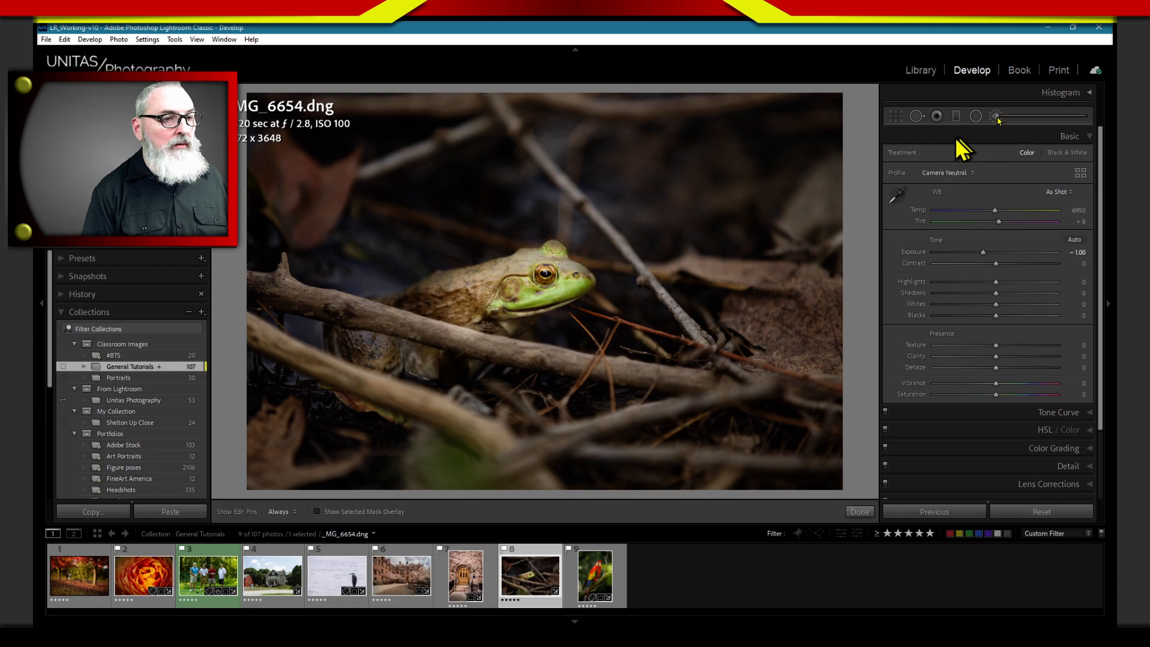
{"action": "left_click", "coordinate": [550, 265]}
Reduce the brush to size 2.0 and brush the brightening along the diagonal twig beside the frog
{"action": "scroll", "coordinate": [577, 284], "scroll_direction": "down", "scroll_amount": 5}
{"action": "scroll", "coordinate": [627, 259], "scroll_direction": "down", "scroll_amount": 6}
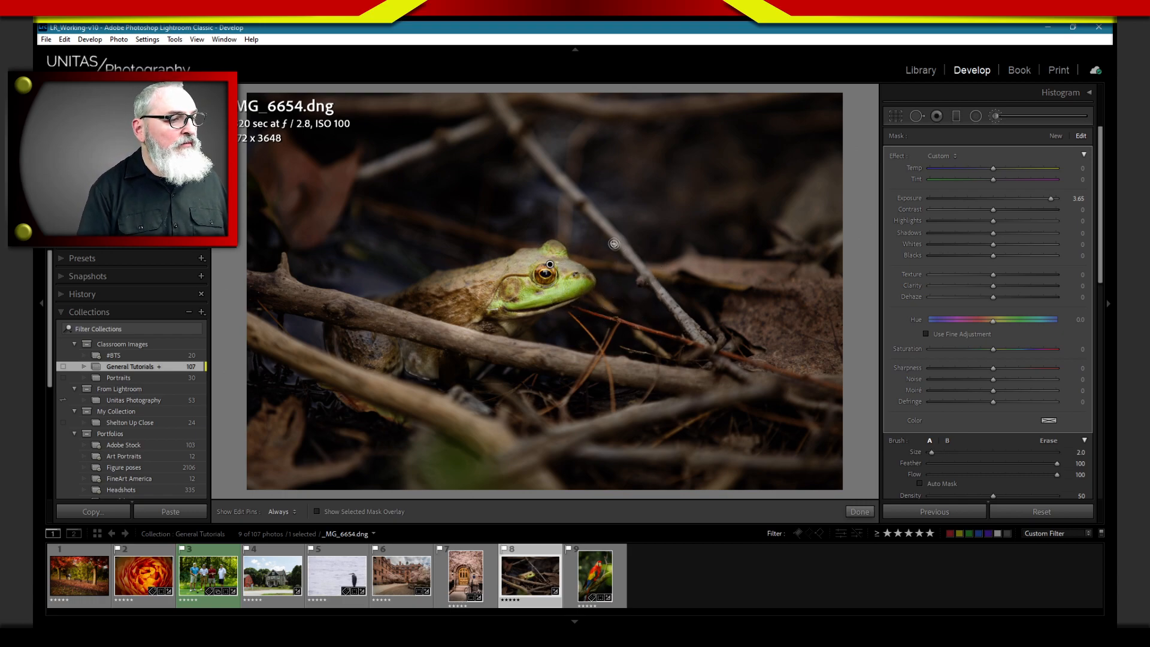
{"action": "key", "text": "h"}
{"action": "mouse_move", "coordinate": [636, 263]}
{"action": "left_mouse_down"}
{"action": "mouse_move", "coordinate": [603, 217]}
{"action": "mouse_move", "coordinate": [638, 266]}
{"action": "left_mouse_up"}
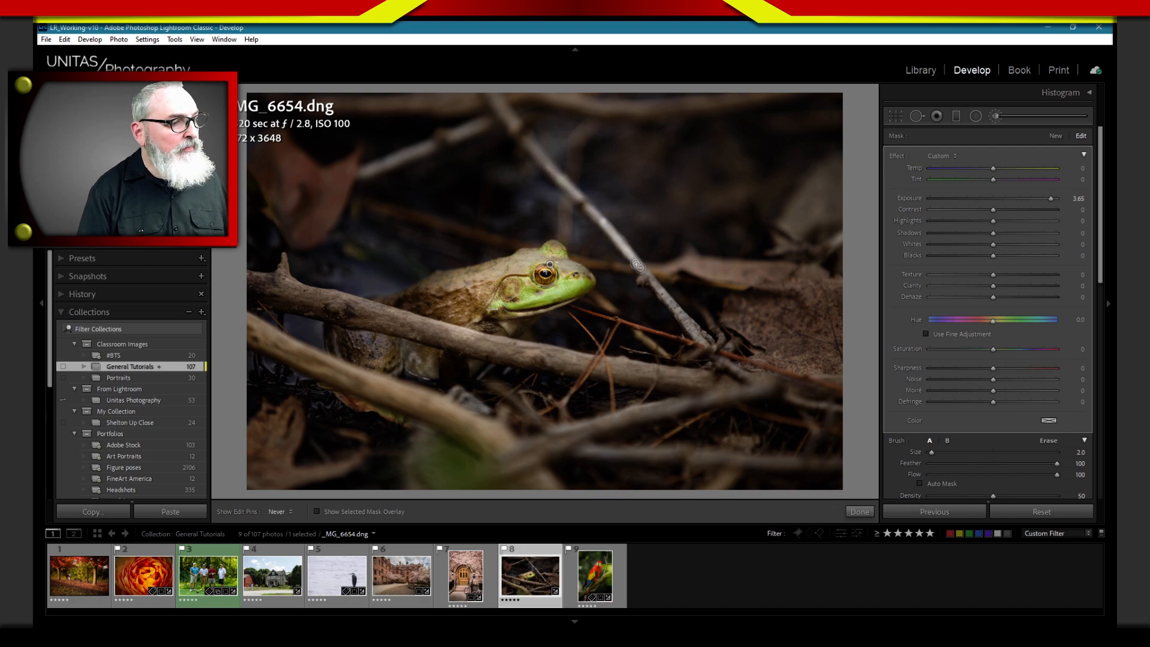
{"action": "key", "text": "h"}
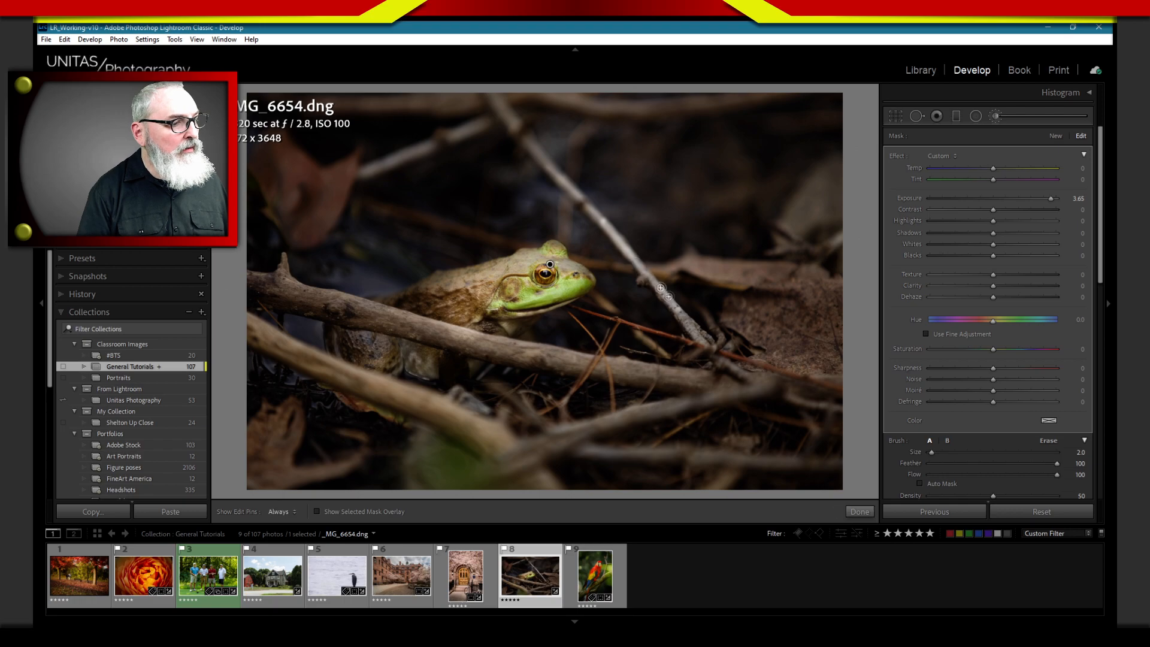
Extend the brightening along the branch in front of the frog, using a brush size up to 6.0, and finish the edit
{"action": "key", "text": "h"}
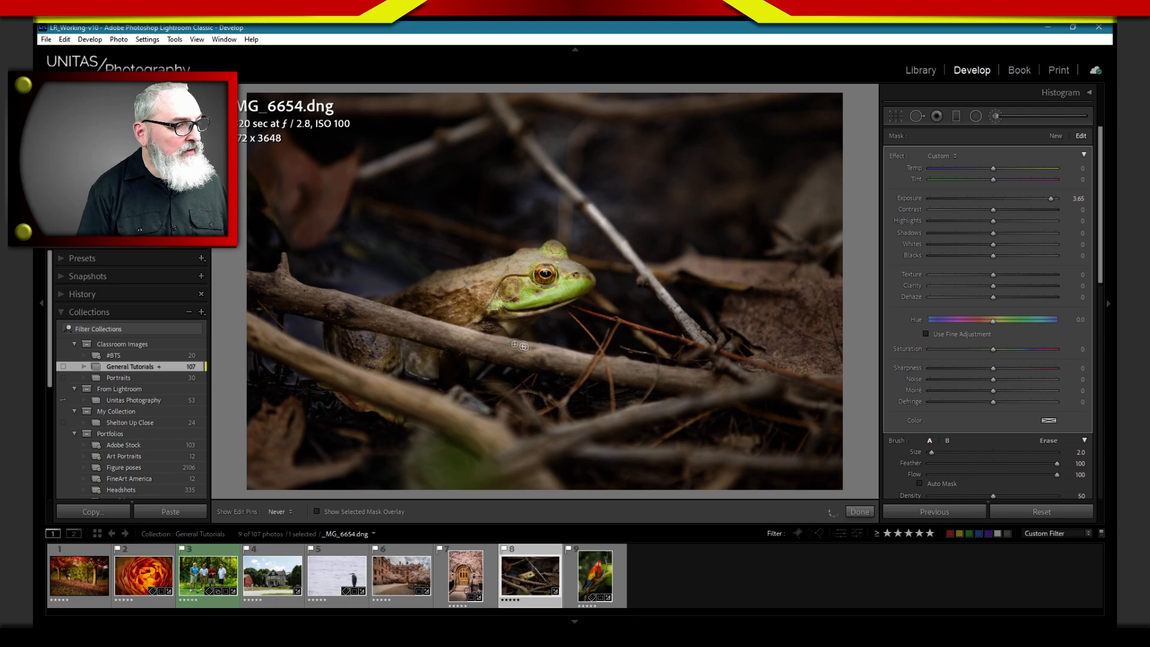
{"action": "key", "text": "h"}
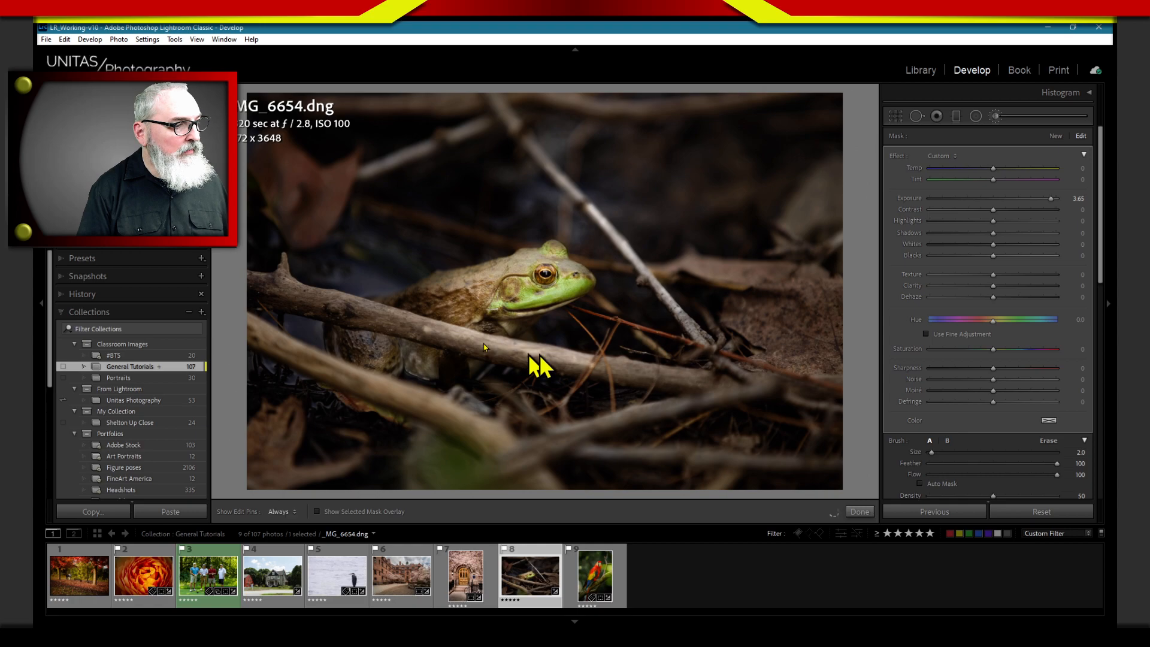
{"action": "key", "text": "h"}
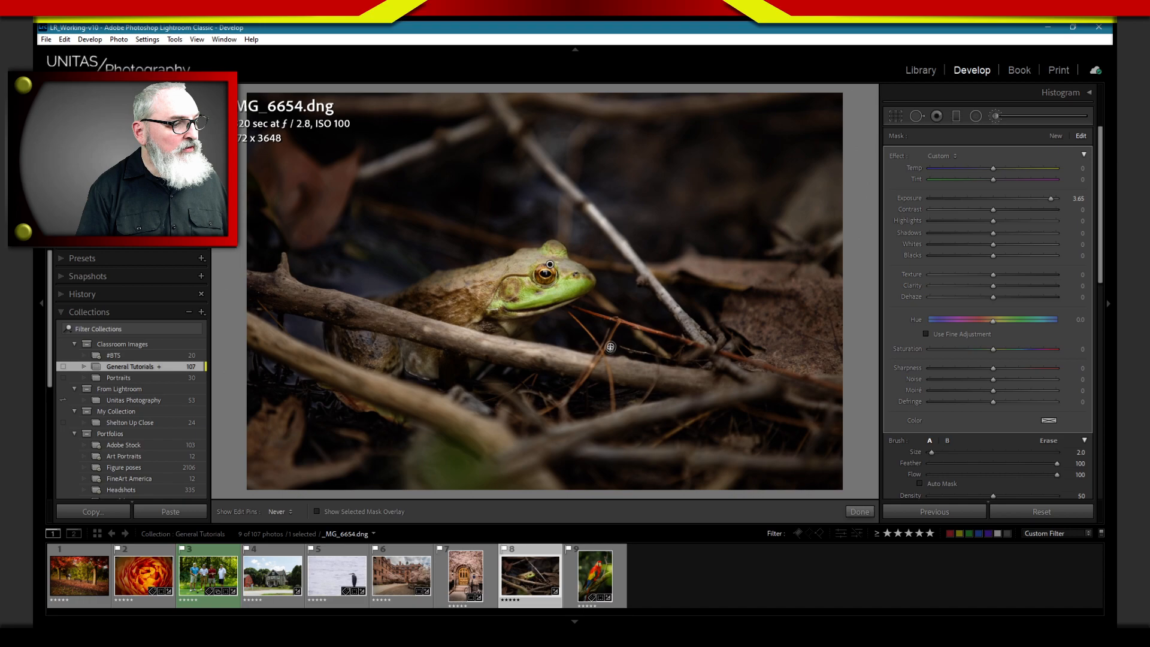
{"action": "key", "text": "h"}
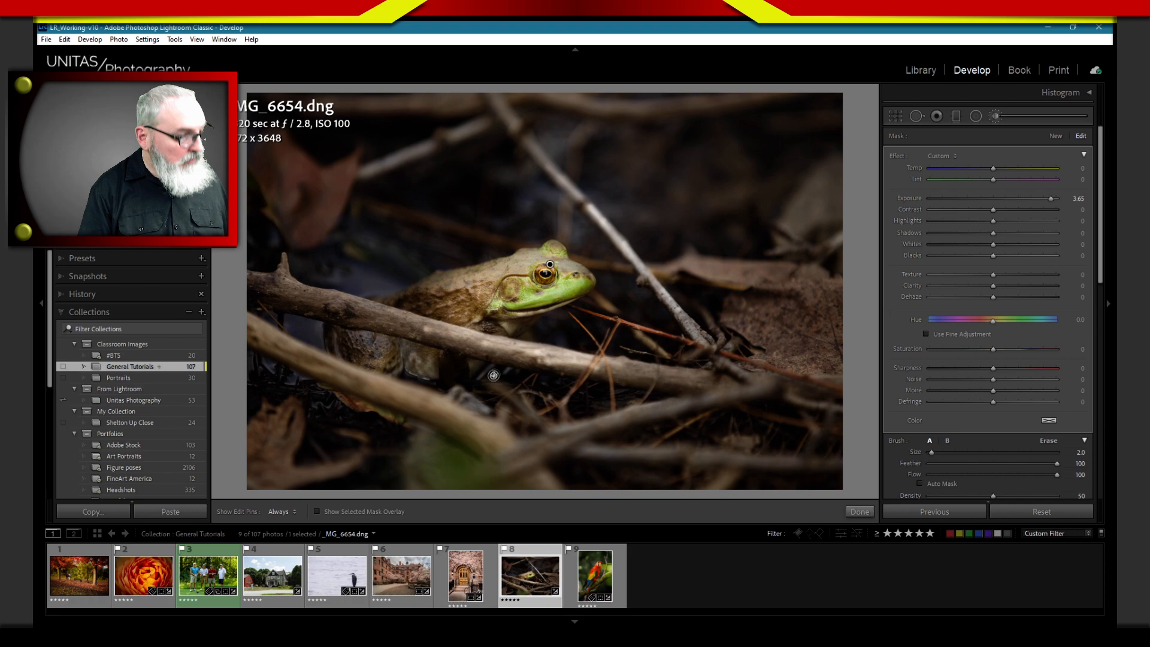
{"action": "scroll", "coordinate": [441, 324], "scroll_direction": "up", "scroll_amount": 4}
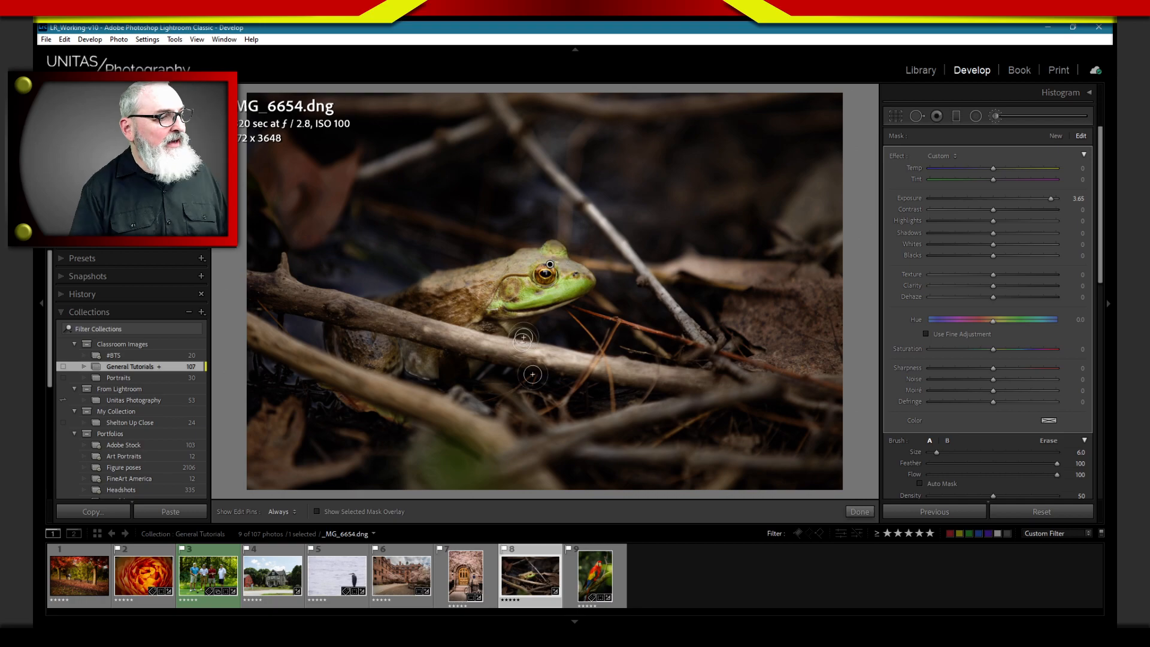
{"action": "left_click", "coordinate": [860, 511]}
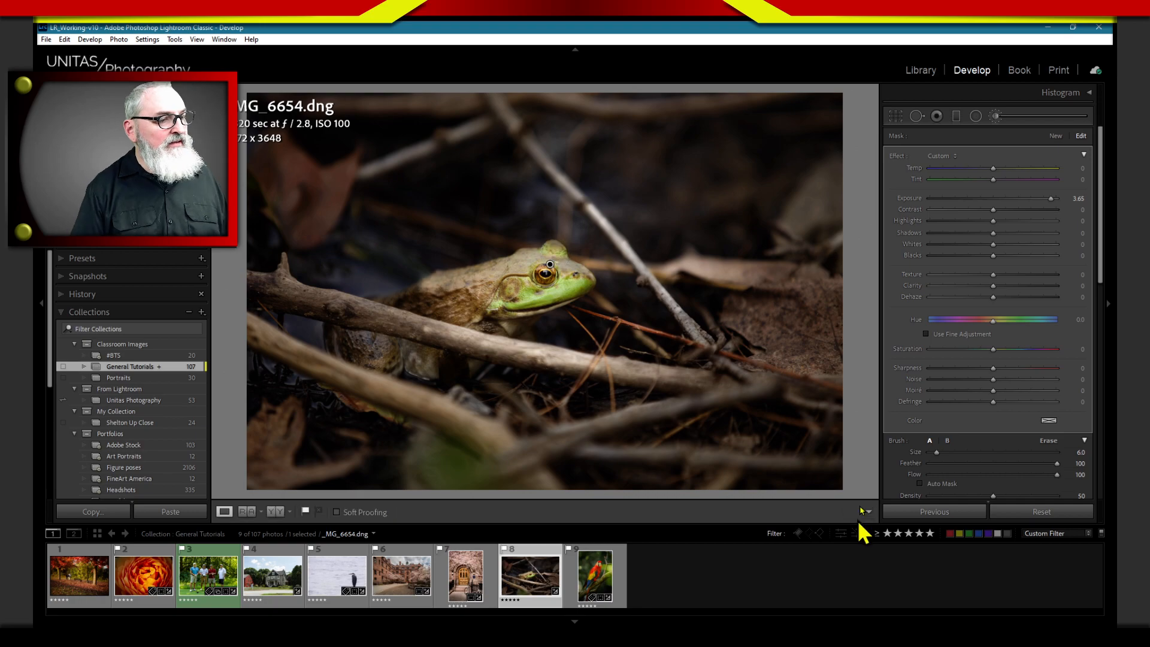
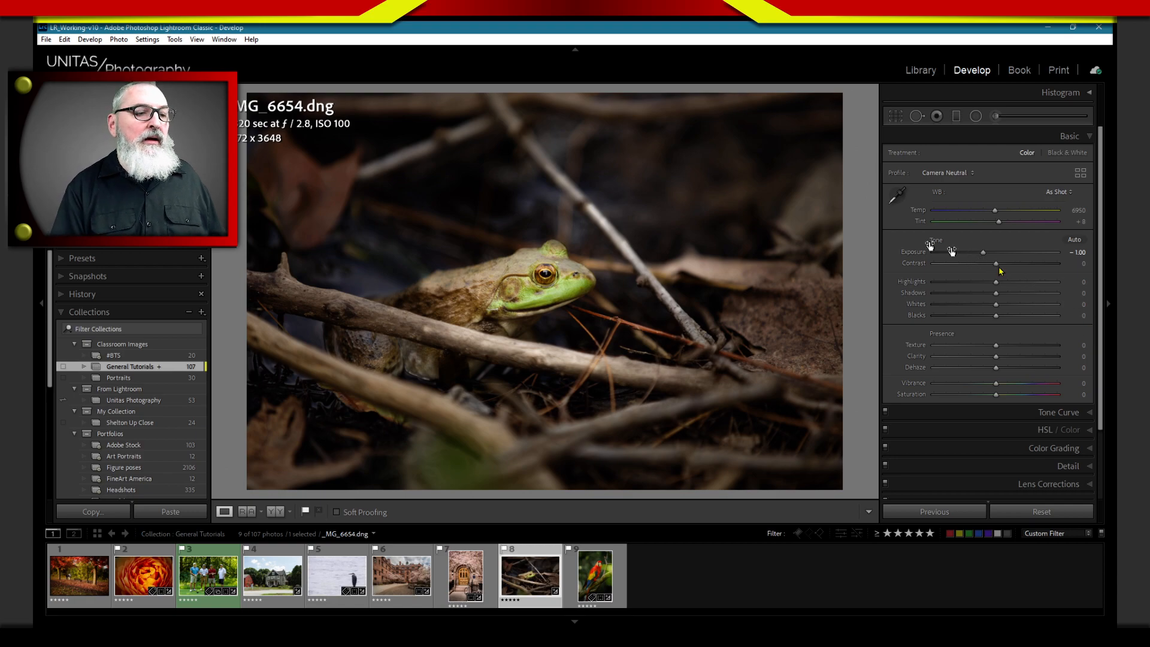
Cool the whole photo's white balance to a temperature of 5213 and reopen the Adjustment Brush for a new mask
{"action": "left_click_drag", "start_coordinate": [995, 210], "coordinate": [989, 210]}
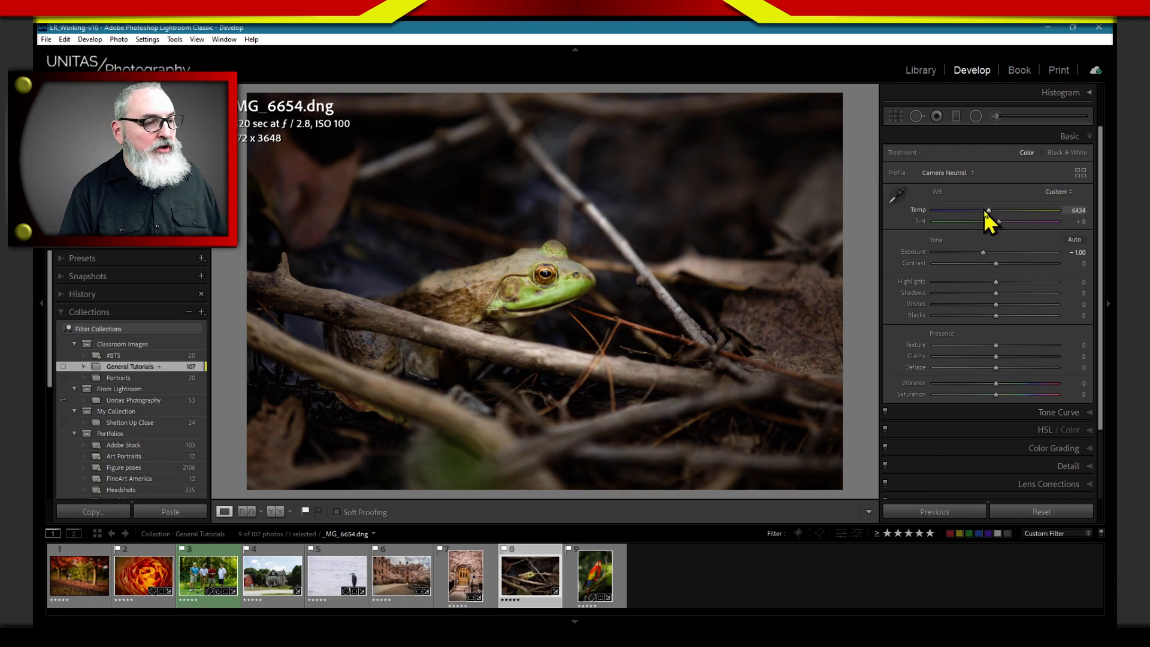
{"action": "left_click_drag", "start_coordinate": [989, 210], "coordinate": [973, 210]}
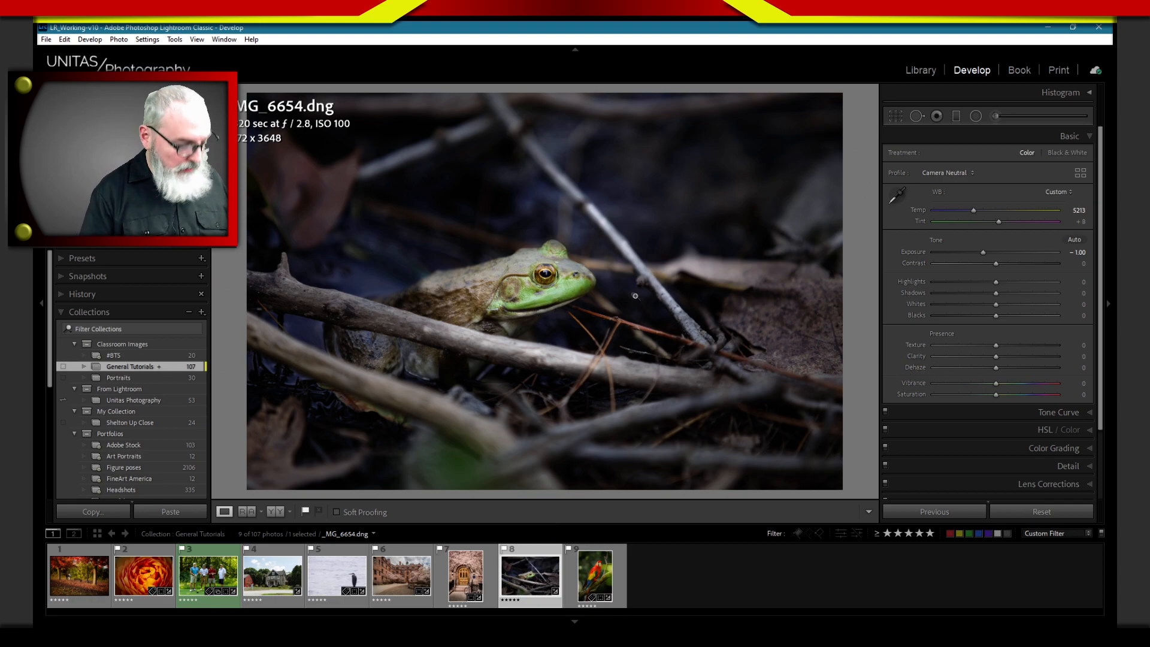
{"action": "left_click", "coordinate": [995, 116]}
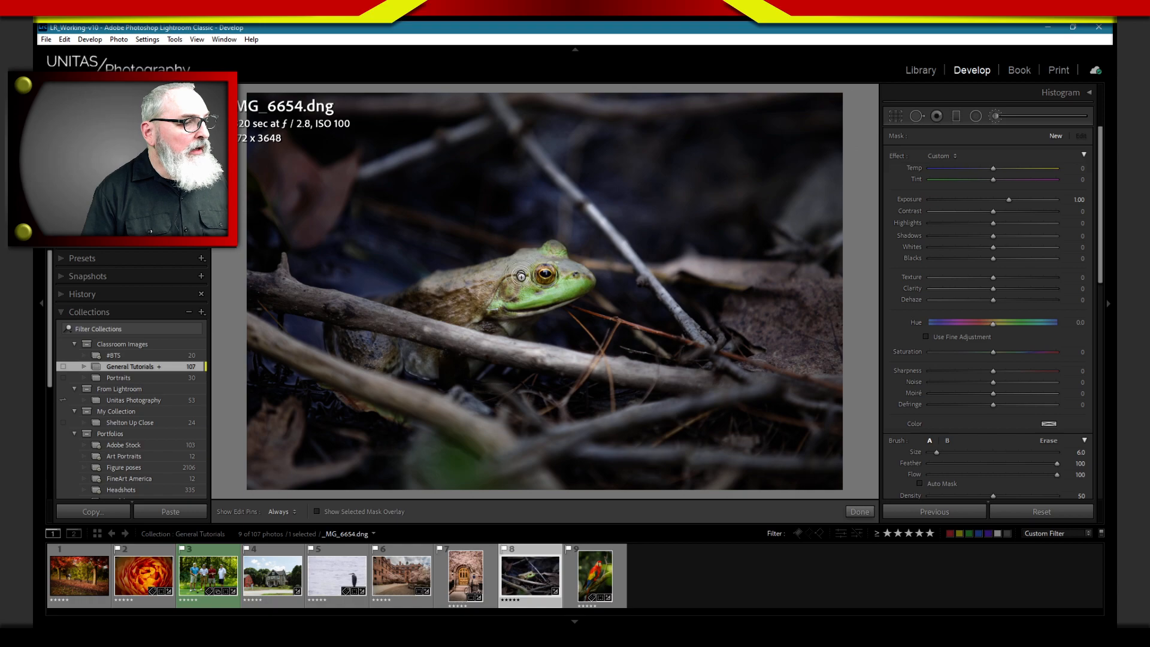
Delete the existing brush mask on the frog's head and switch to the Radial Filter
{"action": "left_click", "coordinate": [549, 267]}
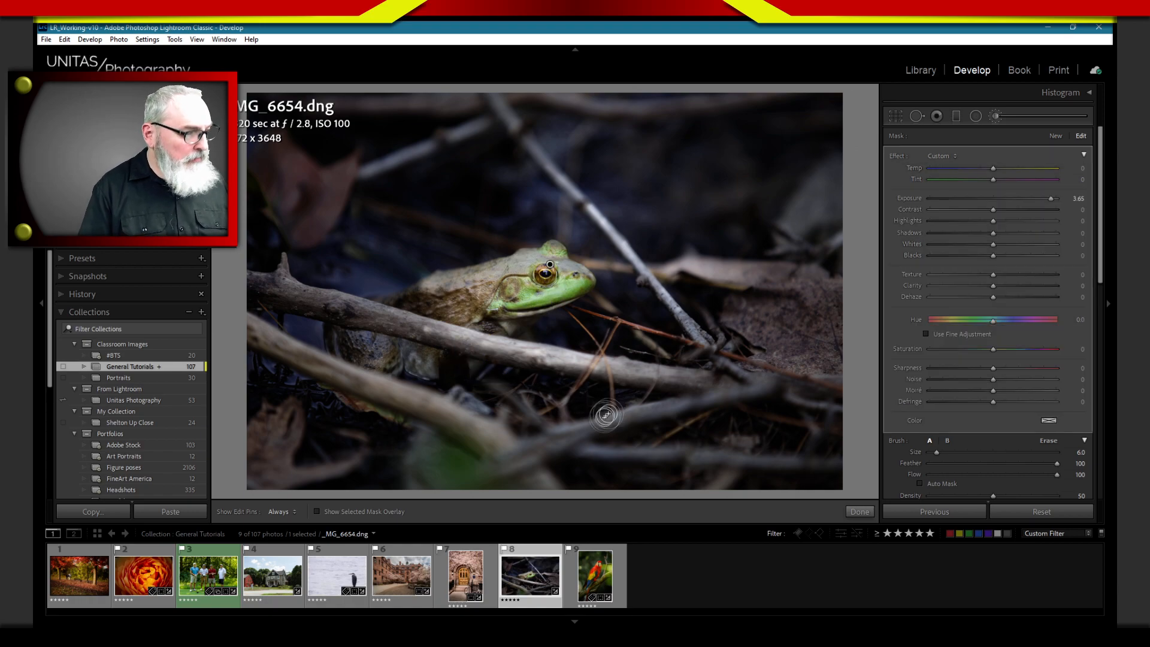
{"action": "key", "text": "Delete"}
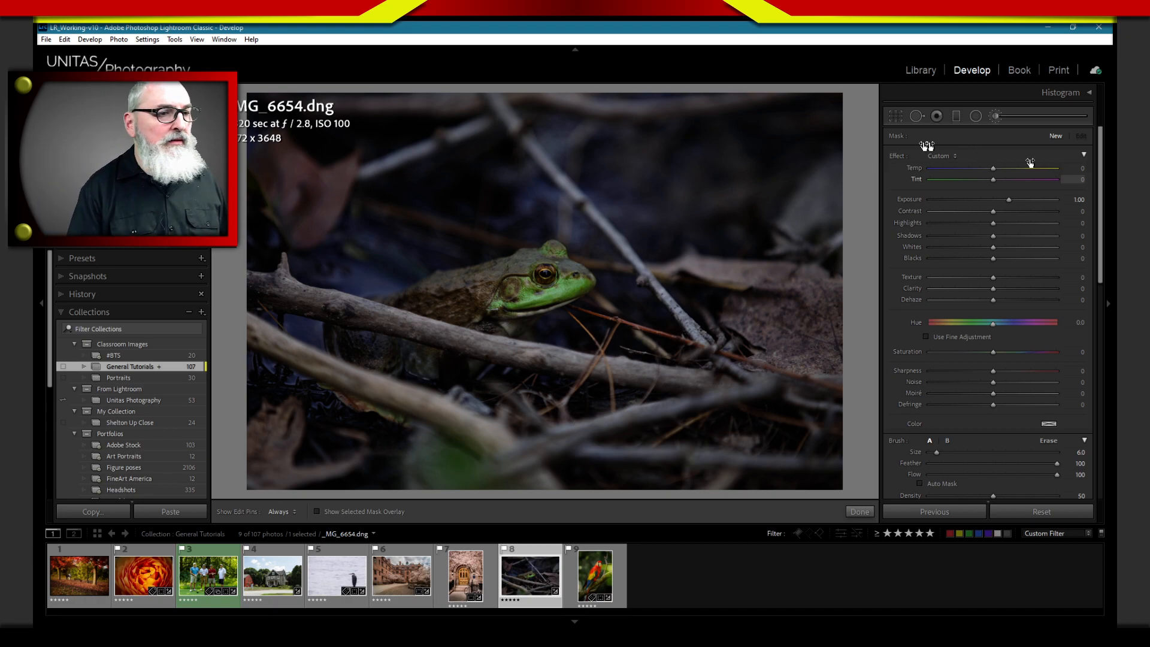
{"action": "left_click", "coordinate": [974, 115]}
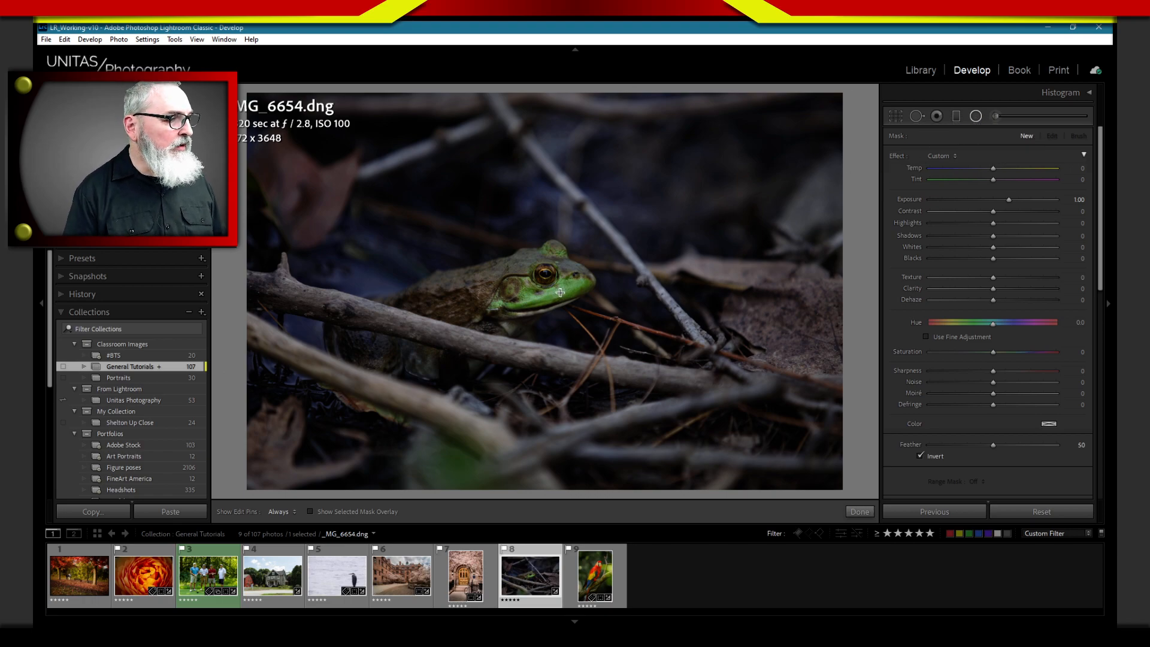
Draw a wide elliptical radial filter around the frog and reposition it so it is centred on the head
{"action": "left_click_drag", "start_coordinate": [527, 277], "coordinate": [726, 390]}
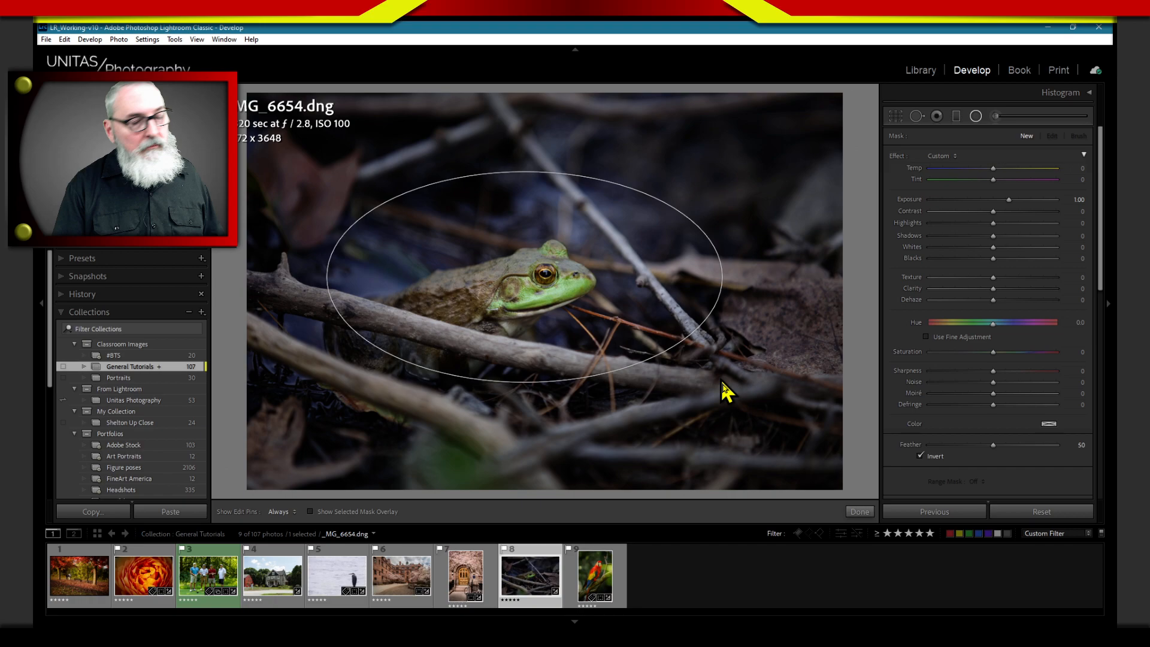
{"action": "left_click_drag", "start_coordinate": [509, 282], "coordinate": [544, 235]}
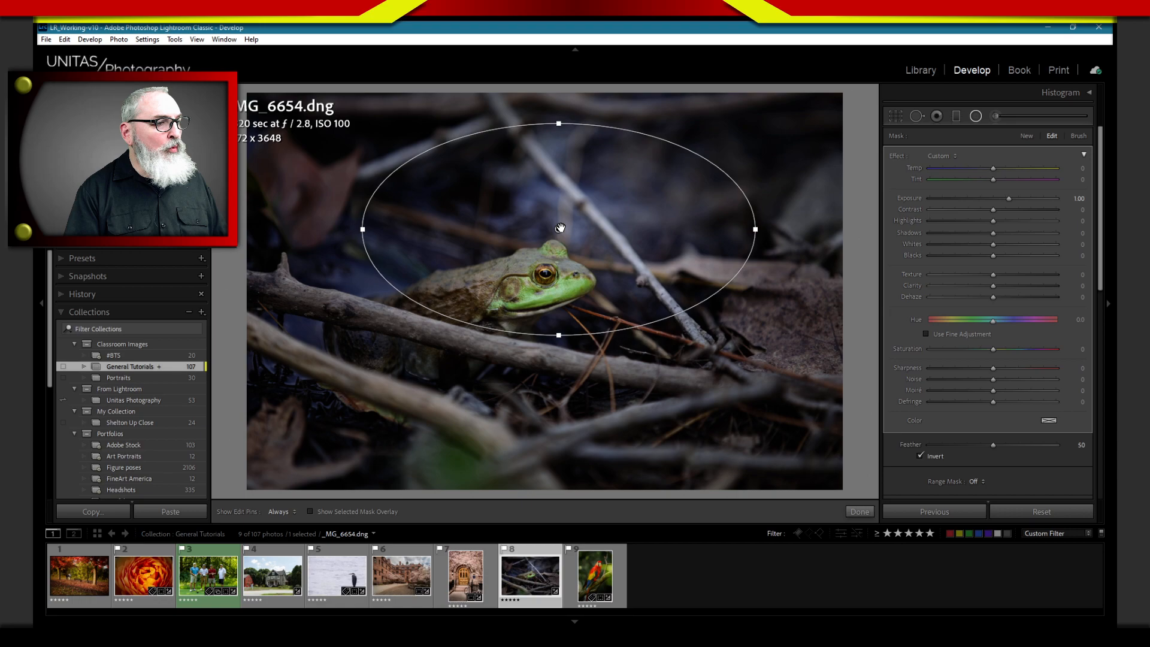
{"action": "left_click_drag", "start_coordinate": [561, 228], "coordinate": [543, 285]}
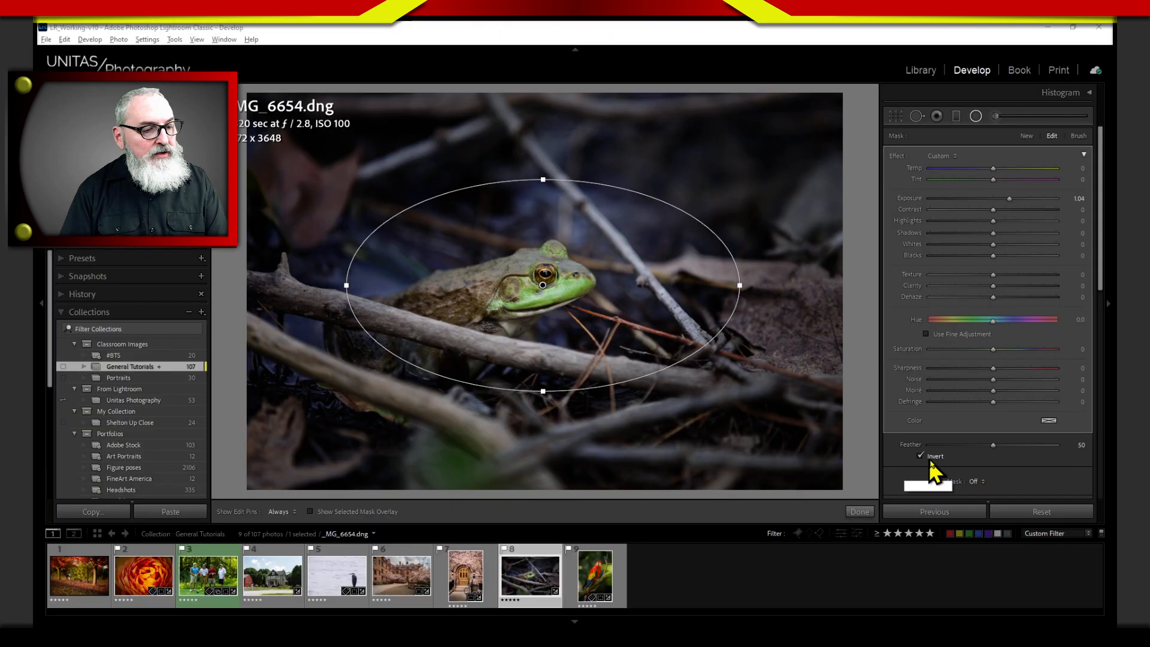
Set the radial filter's exposure to 1.35, turning its inversion off to compare and back on to brighten inside the ellipse
{"action": "left_click", "coordinate": [930, 459]}
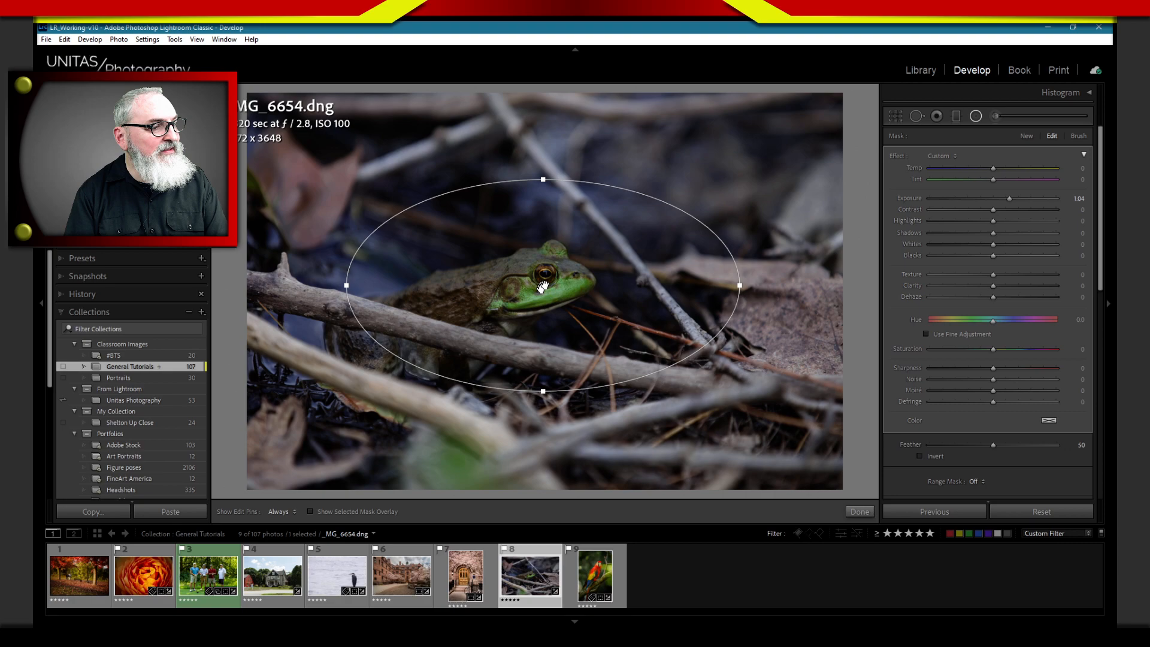
{"action": "left_click_drag", "start_coordinate": [543, 287], "coordinate": [531, 297]}
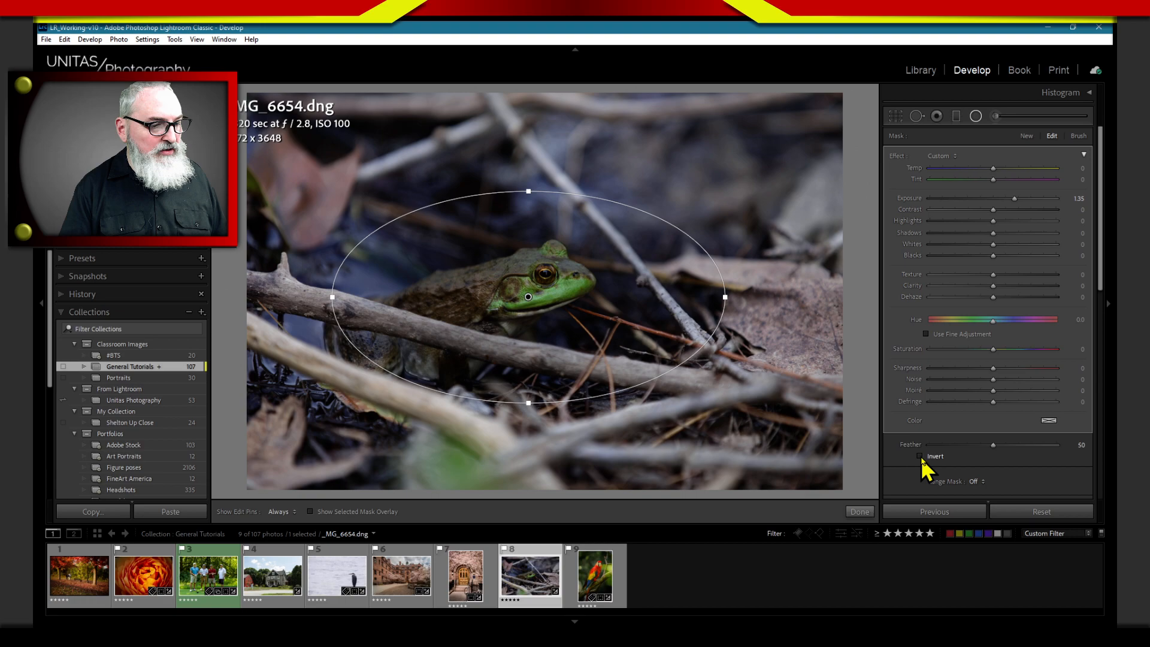
{"action": "left_click", "coordinate": [921, 456]}
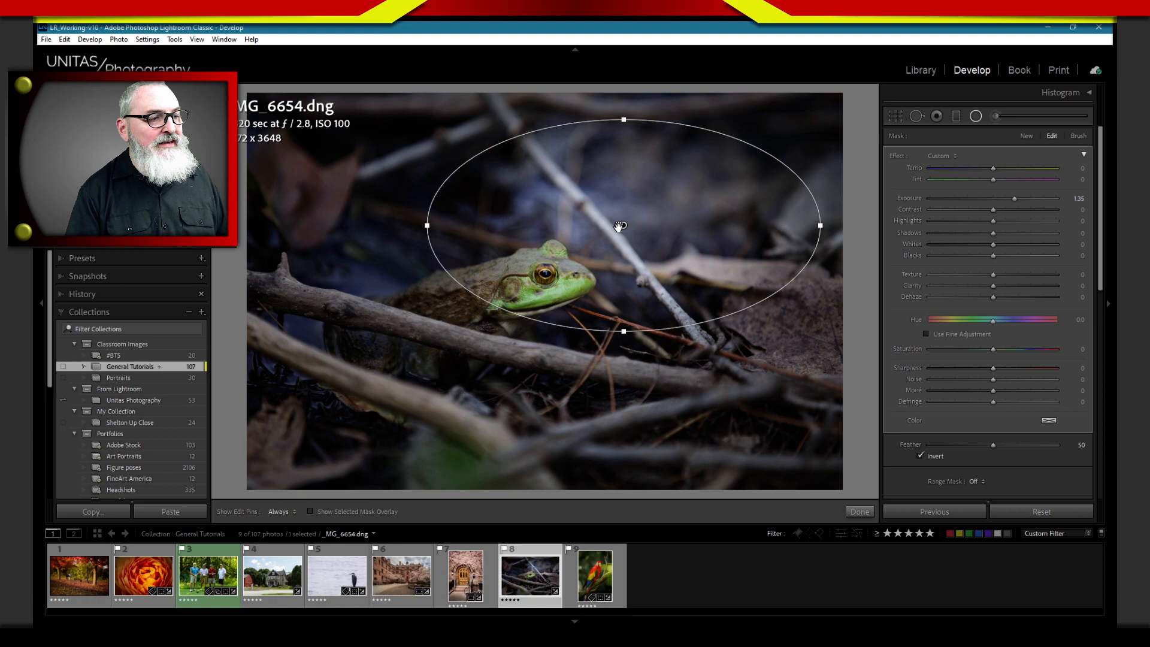
Compare the photo outside the tool, then shrink and rotate the radial filter to follow the frog's body and finish the edit
{"action": "key", "text": "shift+m"}
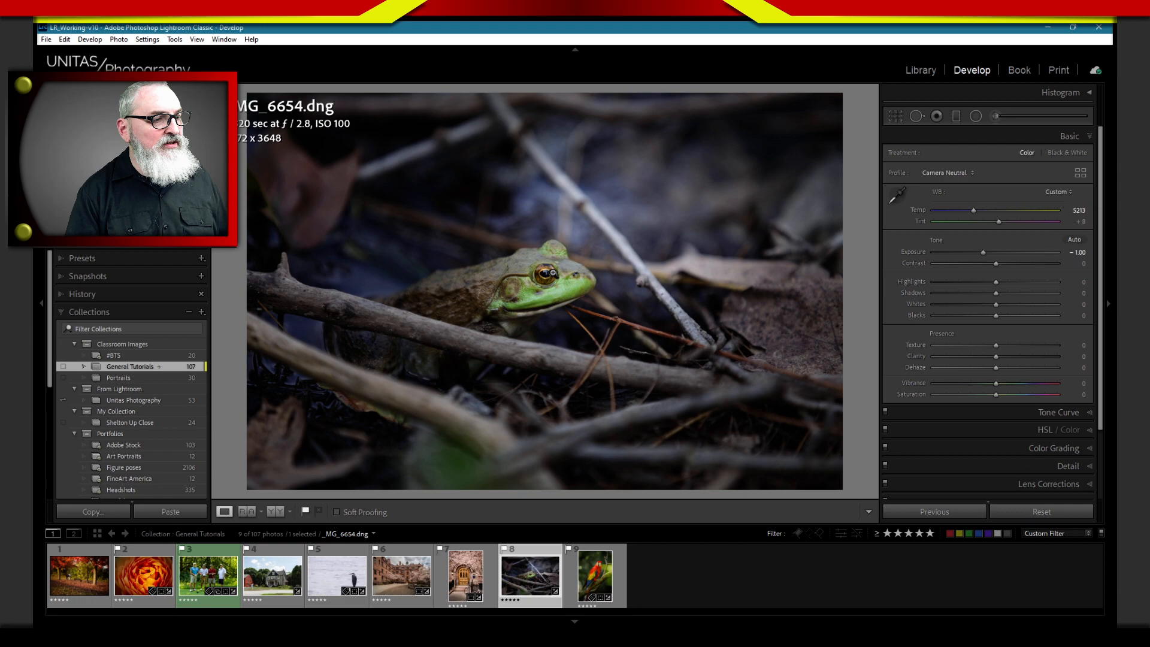
{"action": "key", "text": "shift+m"}
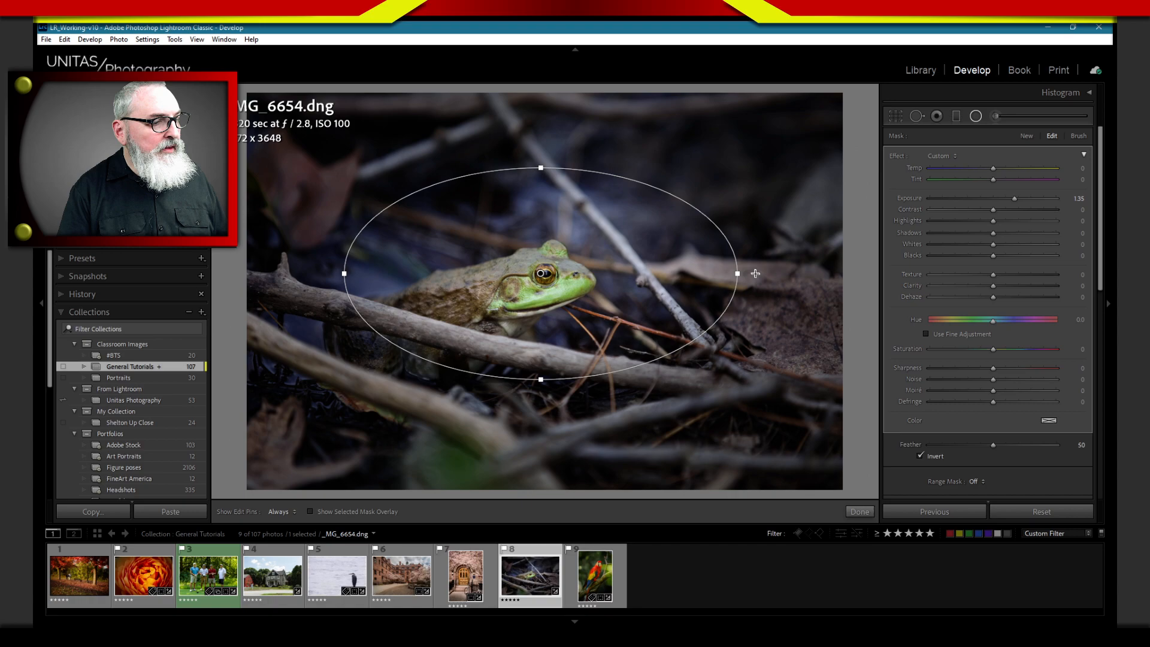
{"action": "left_click_drag", "start_coordinate": [542, 169], "coordinate": [542, 167]}
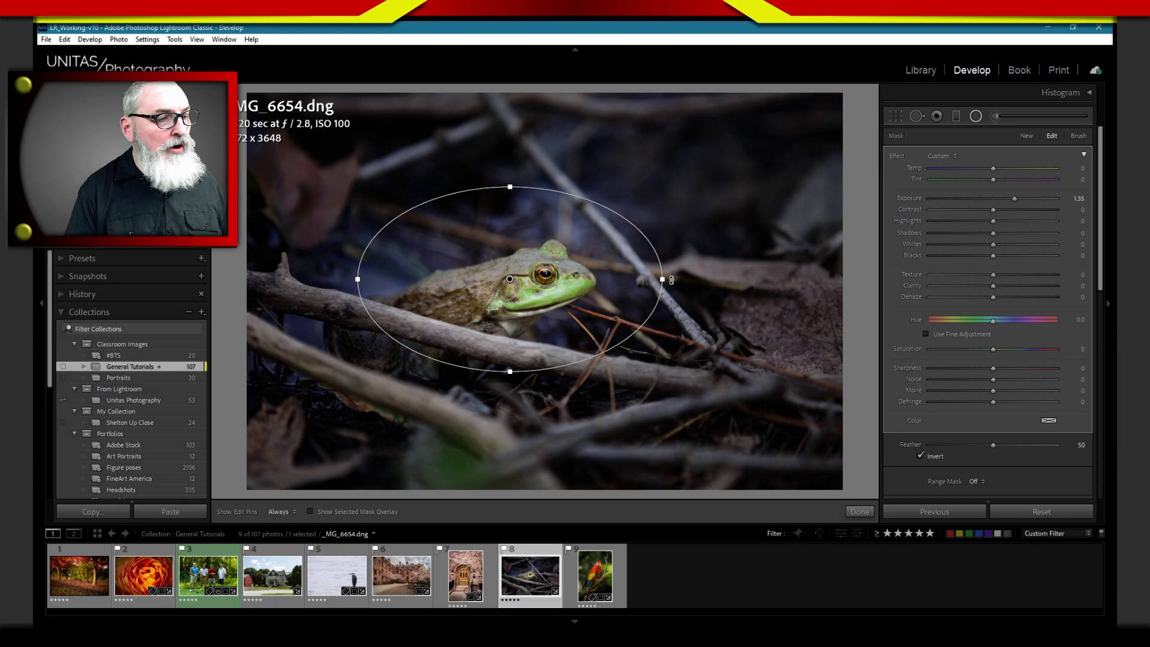
{"action": "left_click_drag", "start_coordinate": [672, 280], "coordinate": [648, 244]}
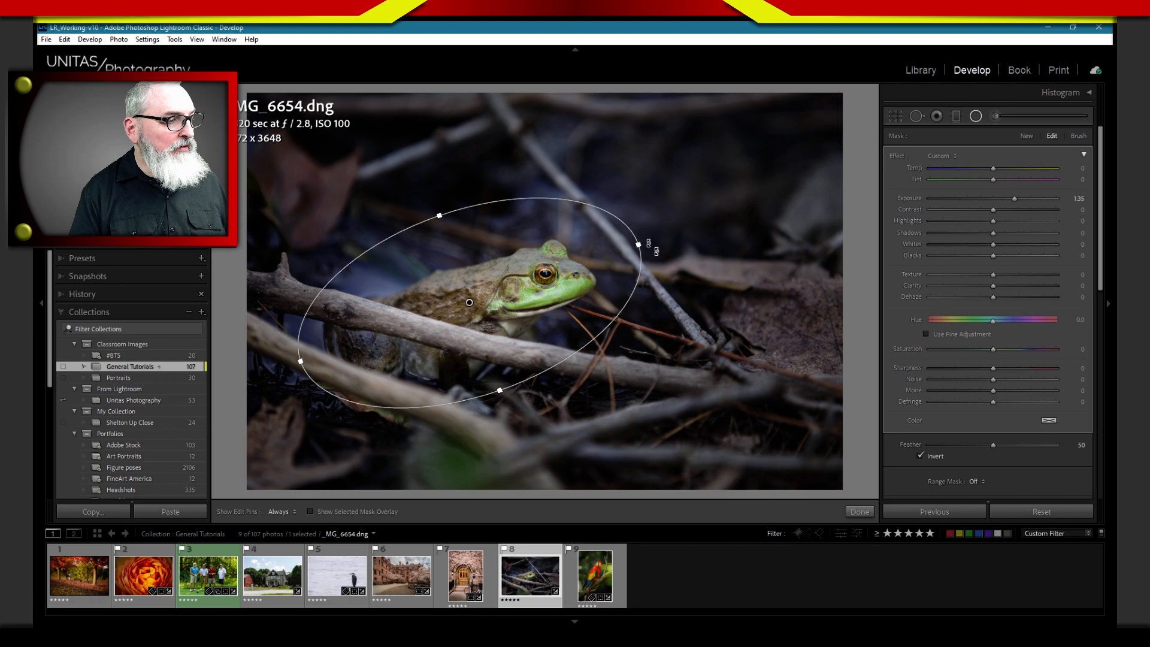
{"action": "key", "text": "shift+m"}
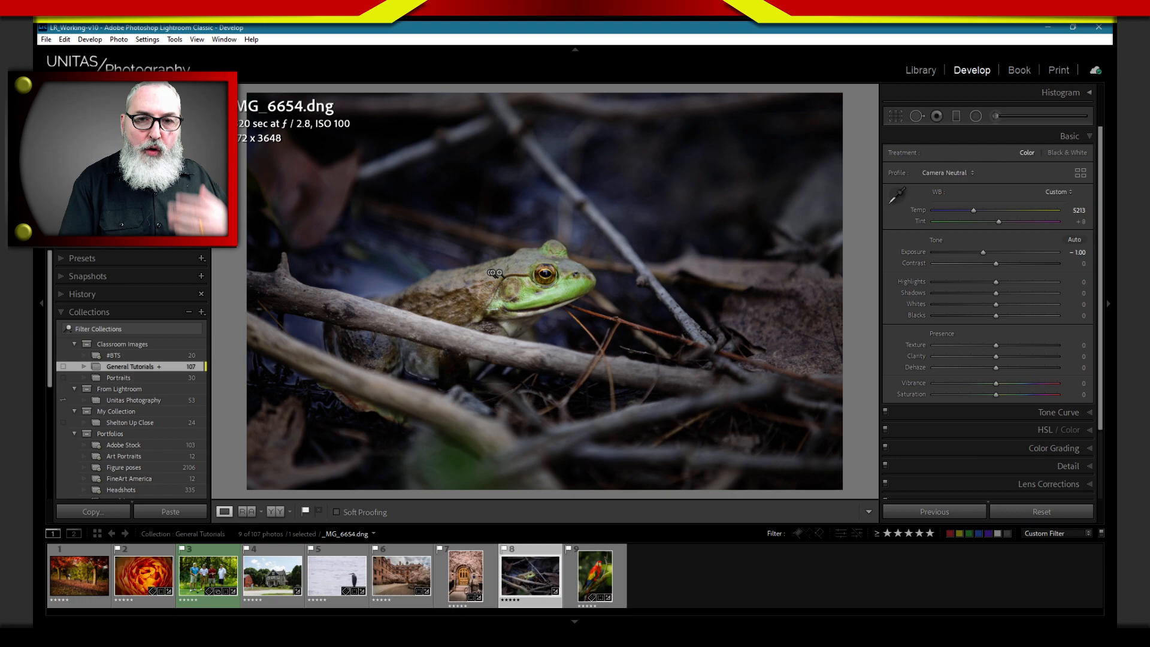
{"action": "left_click_drag", "start_coordinate": [402, 317], "coordinate": [357, 309]}
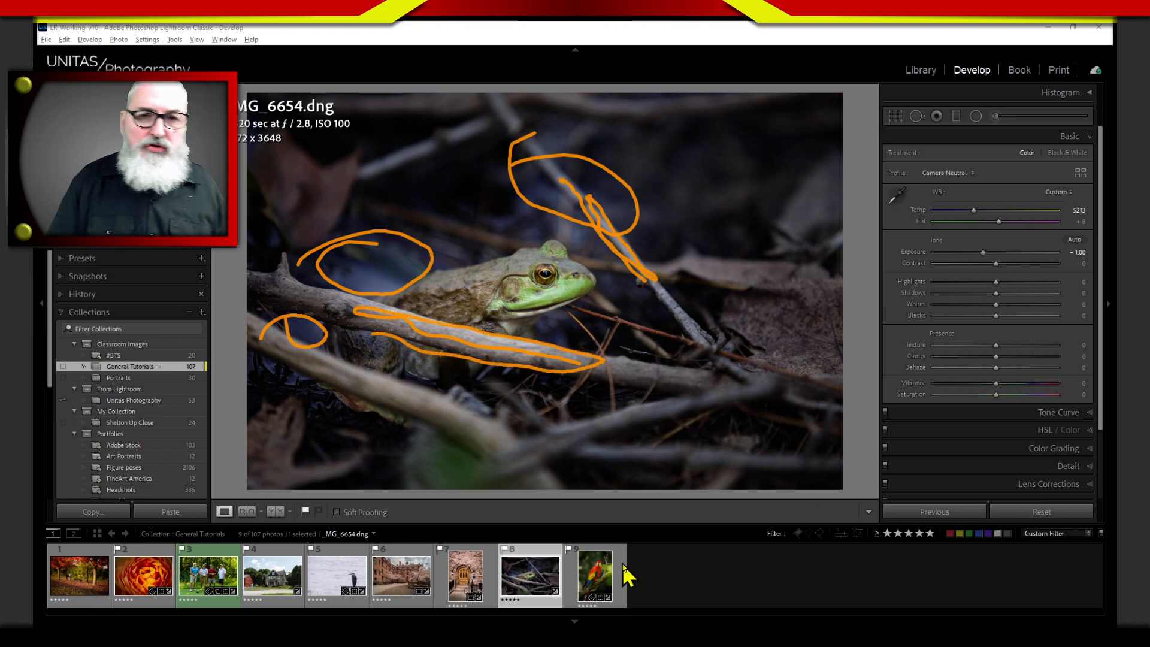
{"action": "key", "text": "Escape"}
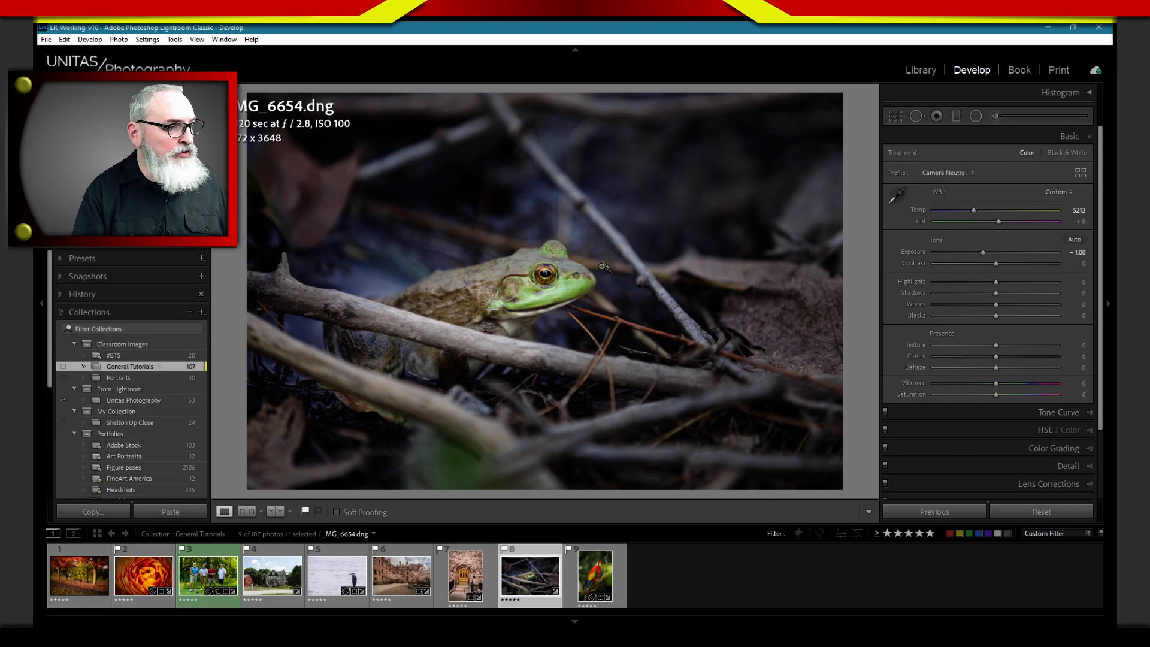
Reopen the Radial Filter, select the mask on the frog and switch it to brush editing
{"action": "left_click", "coordinate": [976, 116]}
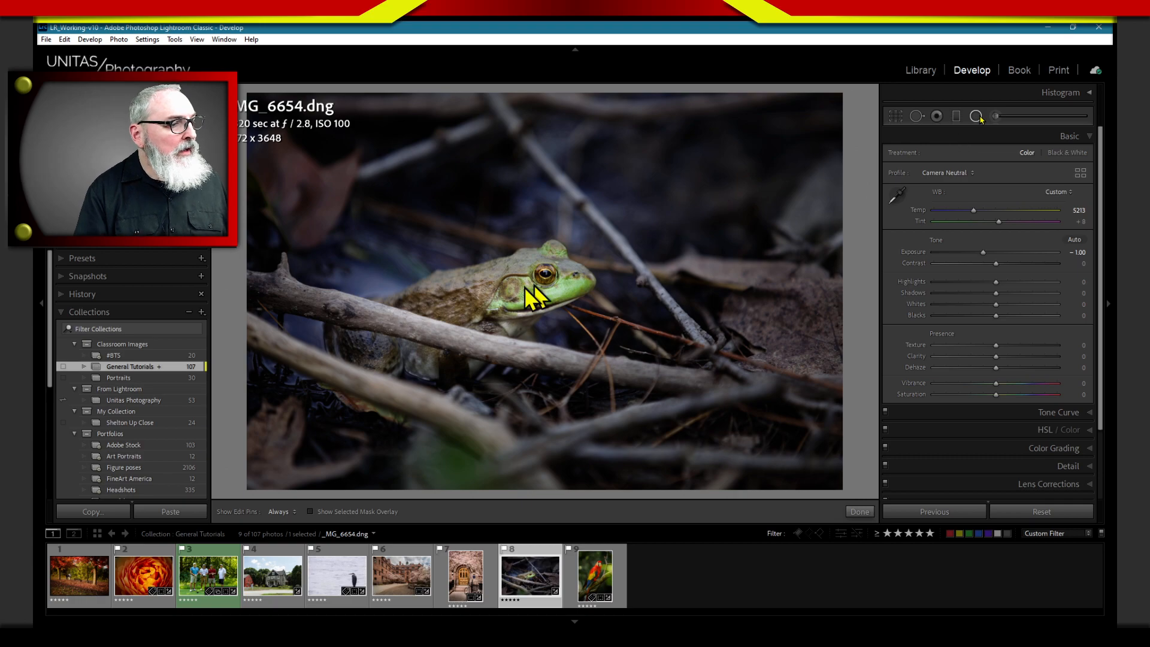
{"action": "left_click", "coordinate": [470, 302]}
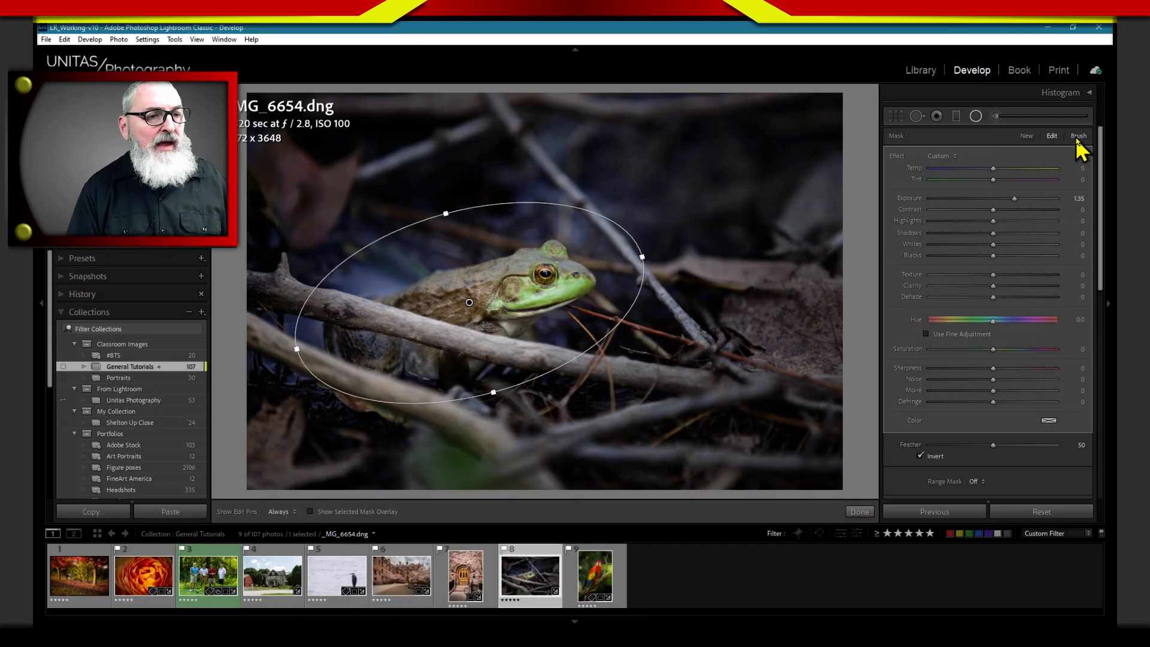
{"action": "left_click", "coordinate": [1078, 136]}
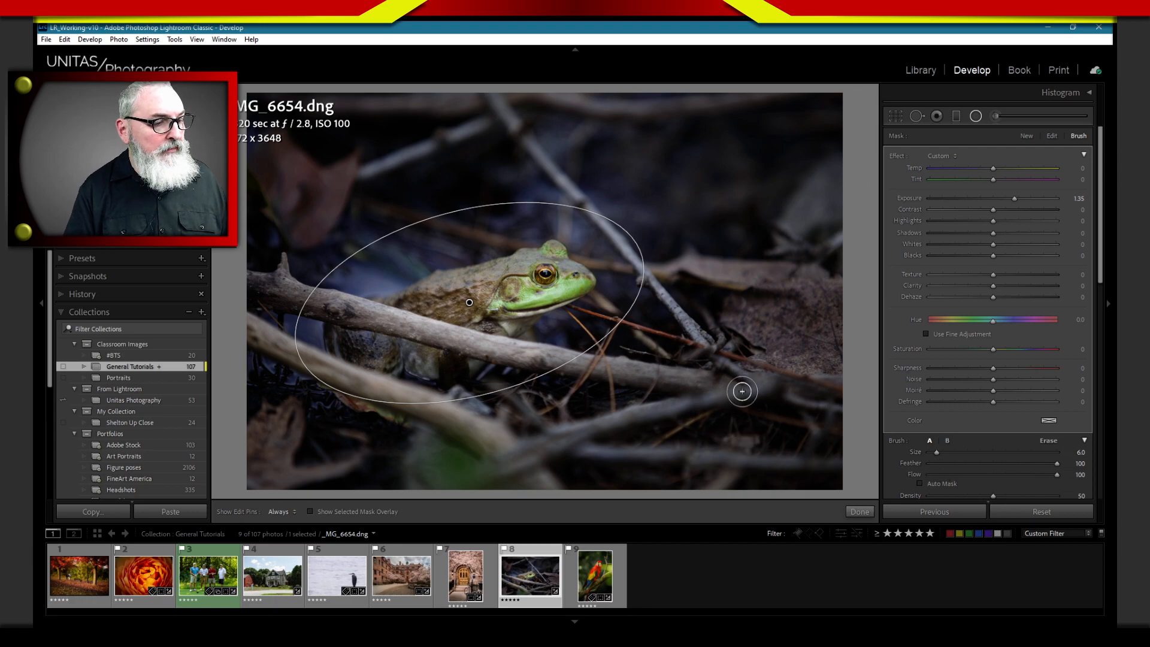
Set the radial mask's brush to size 7.0, feather 100 and flow 86
{"action": "mouse_move", "coordinate": [937, 453]}
{"action": "left_mouse_down"}
{"action": "mouse_move", "coordinate": [1017, 456]}
{"action": "mouse_move", "coordinate": [949, 463]}
{"action": "left_mouse_up"}
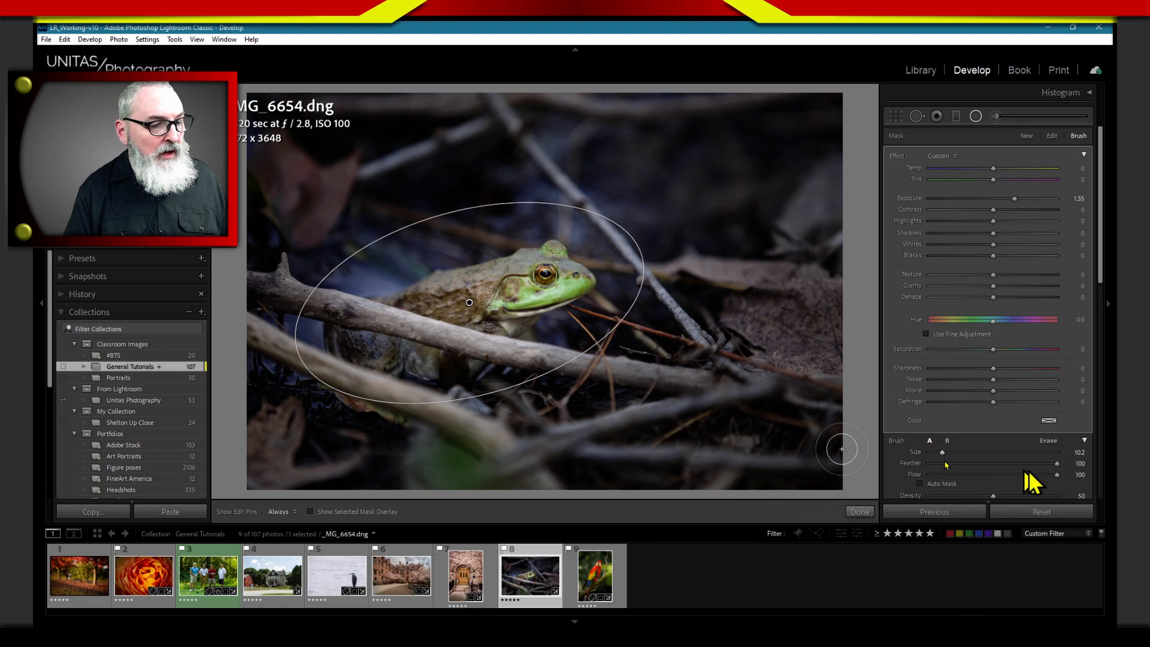
{"action": "mouse_move", "coordinate": [1059, 466]}
{"action": "left_mouse_down"}
{"action": "mouse_move", "coordinate": [939, 473]}
{"action": "mouse_move", "coordinate": [1070, 464]}
{"action": "left_mouse_up"}
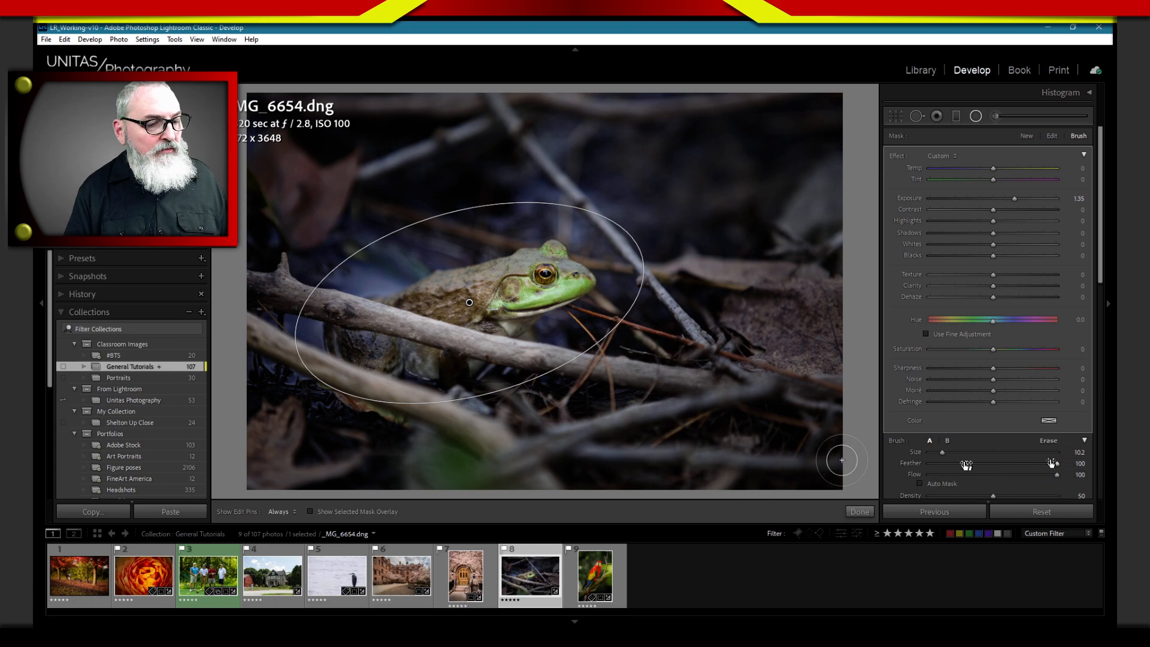
{"action": "left_click_drag", "start_coordinate": [944, 452], "coordinate": [971, 453]}
{"action": "mouse_move", "coordinate": [1055, 464]}
{"action": "left_mouse_down"}
{"action": "mouse_move", "coordinate": [950, 472]}
{"action": "mouse_move", "coordinate": [1073, 474]}
{"action": "mouse_move", "coordinate": [995, 476]}
{"action": "mouse_move", "coordinate": [1054, 476]}
{"action": "mouse_move", "coordinate": [1017, 477]}
{"action": "mouse_move", "coordinate": [1015, 486]}
{"action": "mouse_move", "coordinate": [1049, 490]}
{"action": "left_mouse_up"}
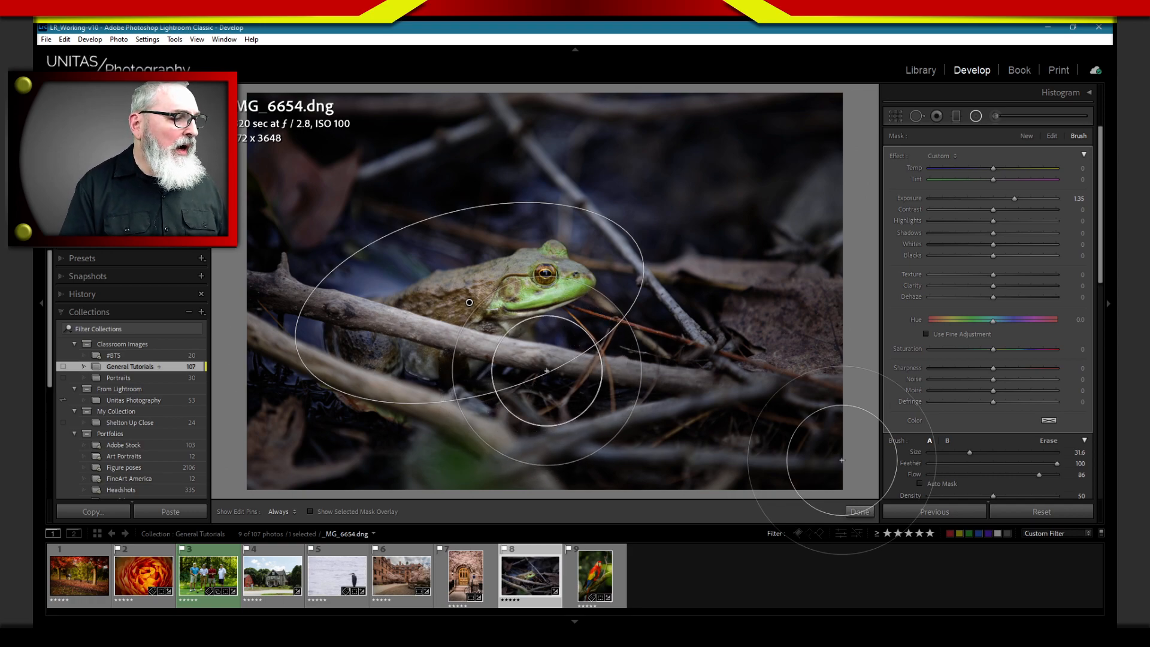
{"action": "scroll", "coordinate": [536, 370], "scroll_direction": "down", "scroll_amount": 2}
{"action": "scroll", "coordinate": [539, 362], "scroll_direction": "down", "scroll_amount": 5}
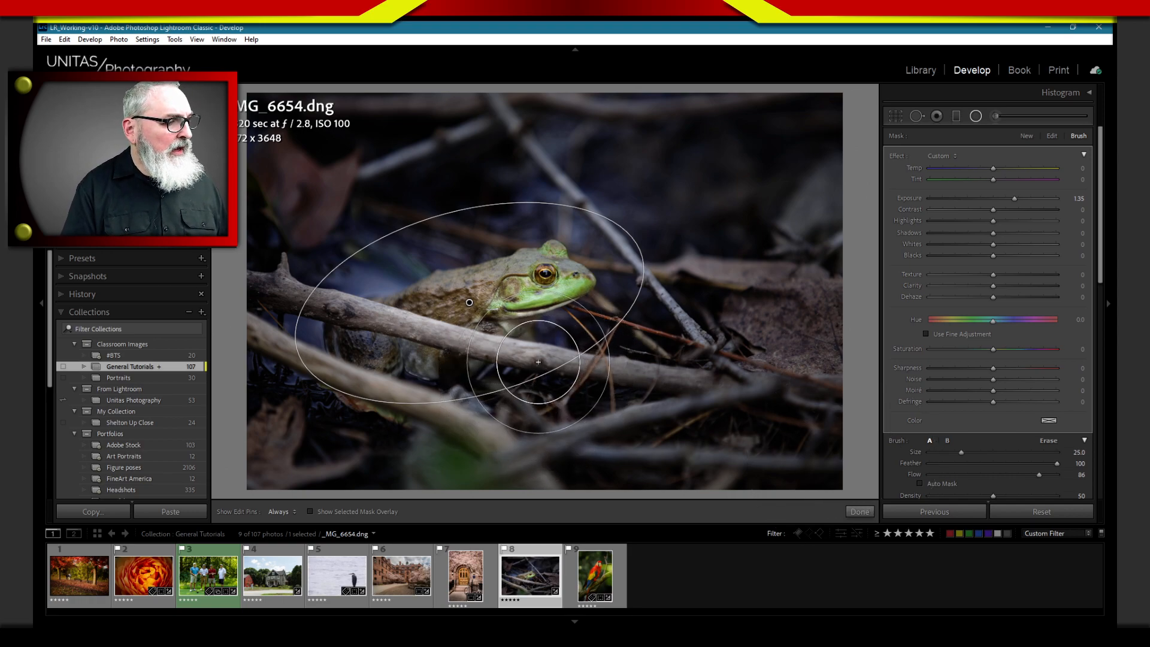
{"action": "scroll", "coordinate": [536, 361], "scroll_direction": "down", "scroll_amount": 5}
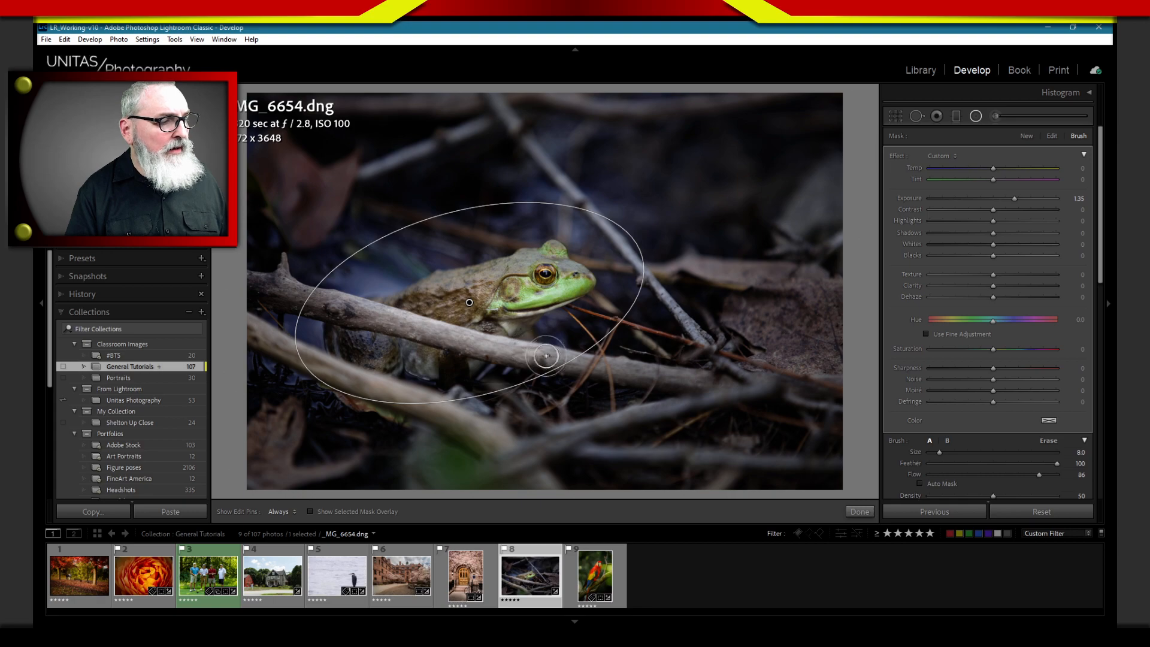
{"action": "scroll", "coordinate": [578, 362], "scroll_direction": "down", "scroll_amount": 1}
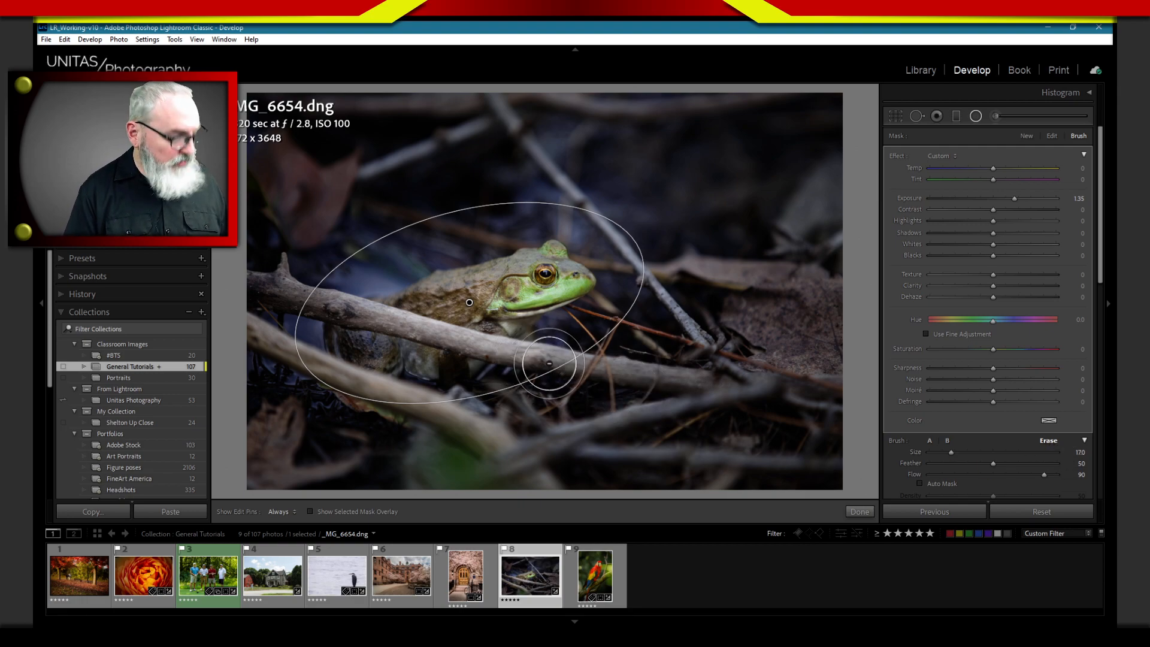
Switch the mask brush to erasing and reduce the eraser size to 8.0
{"action": "key", "text": "bracketleft"}
{"action": "key", "text": "bracketleft"}
{"action": "key", "text": "bracketleft"}
{"action": "key", "text": "bracketleft"}
{"action": "key", "text": "bracketleft"}
{"action": "key", "text": "bracketleft"}
{"action": "key", "text": "bracketleft"}
{"action": "key", "text": "bracketleft"}
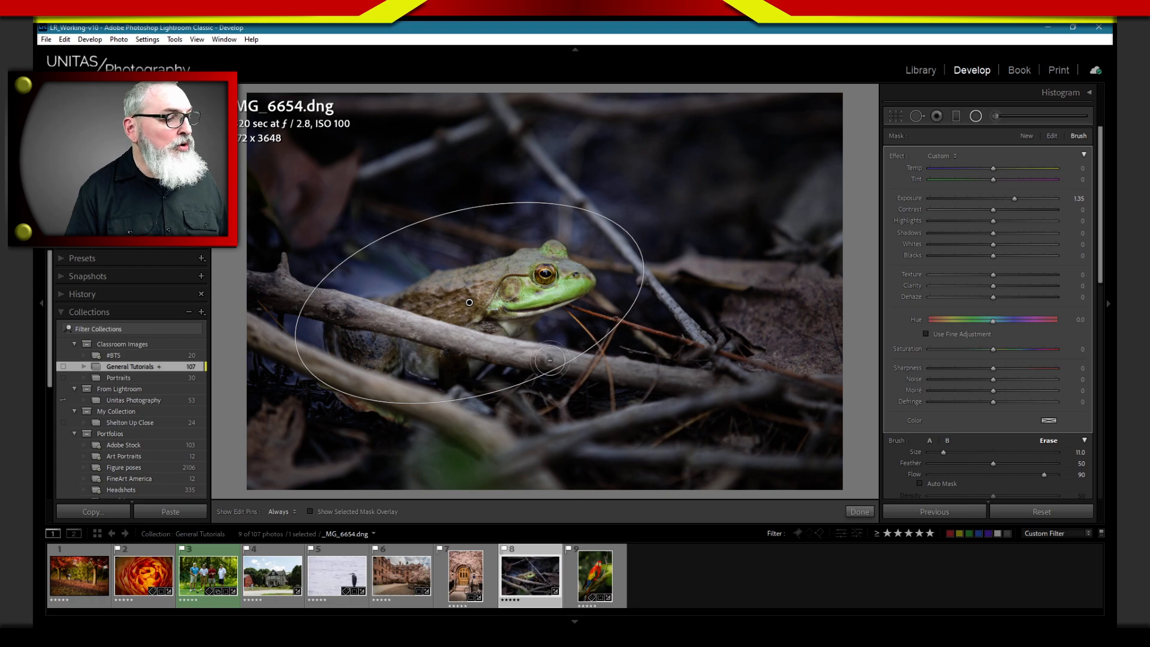
{"action": "key", "text": "bracketleft"}
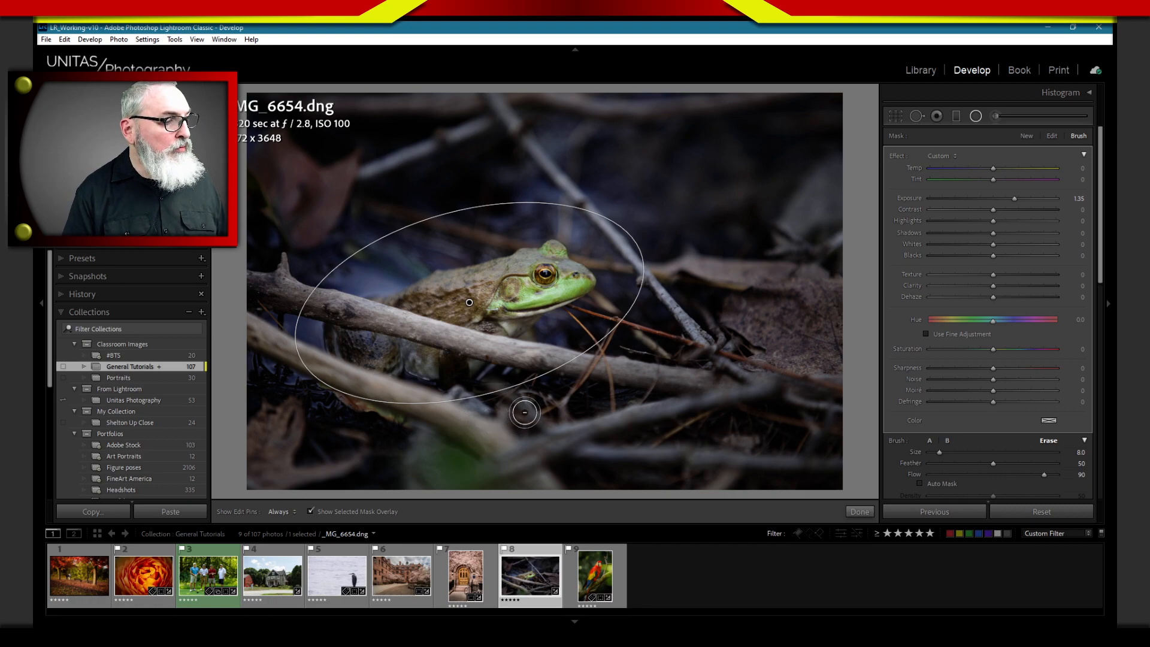
Show the red overlay of the selected mask and toggle the edit pins off and on to inspect the covered area
{"action": "key", "text": "o"}
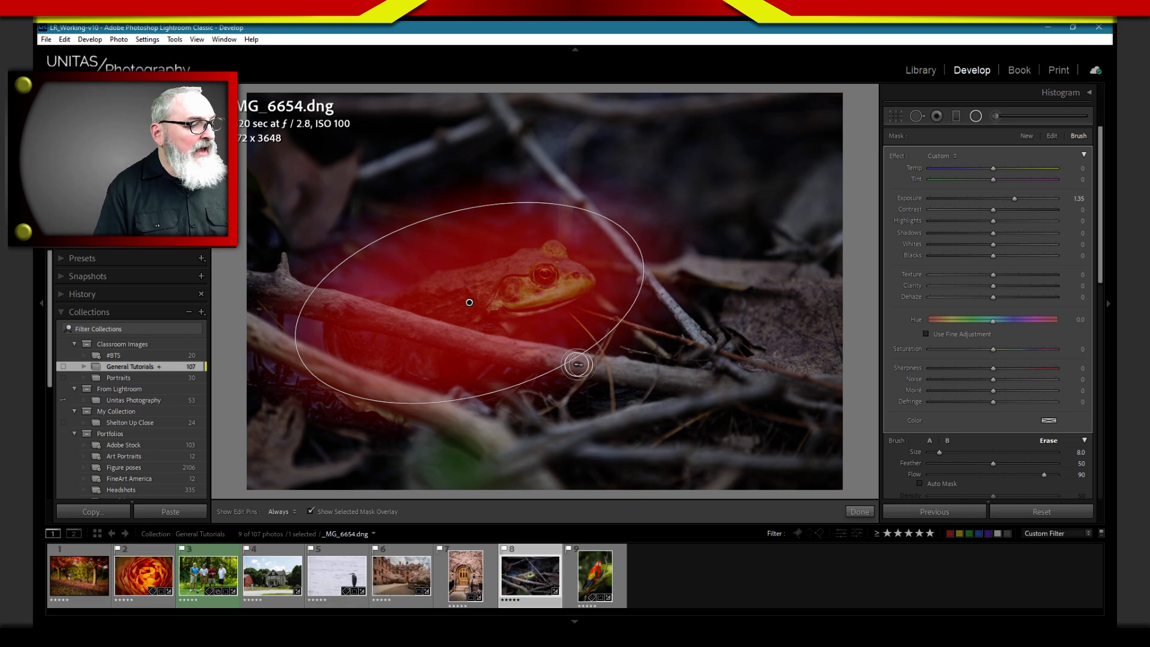
{"action": "key", "text": "h"}
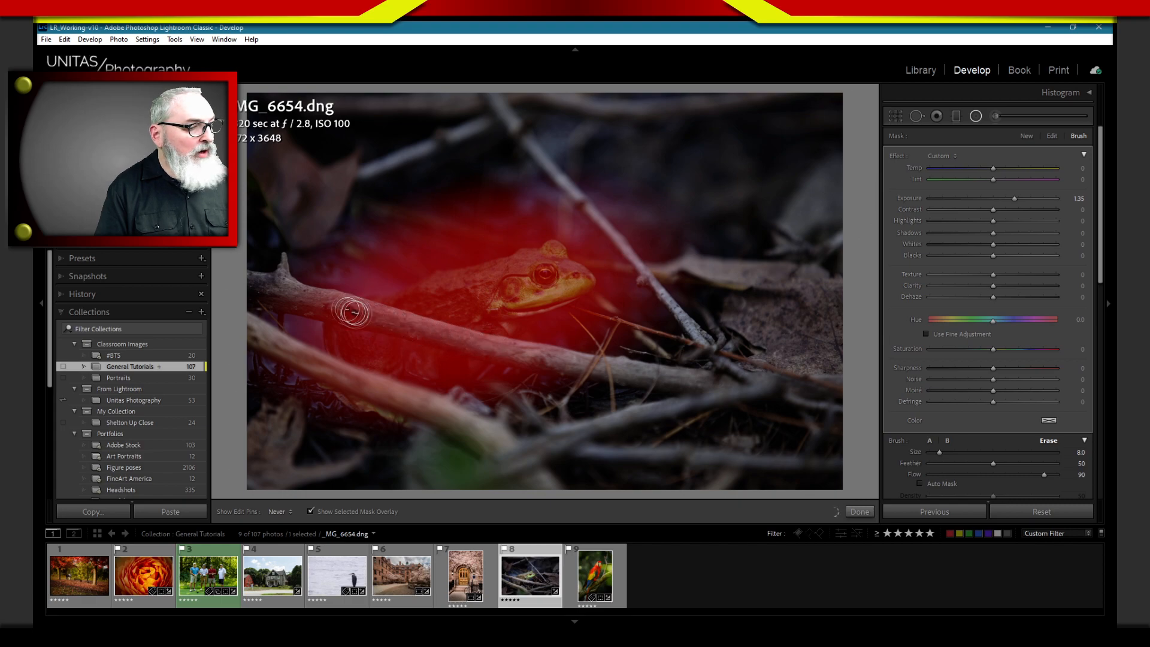
{"action": "key", "text": "h"}
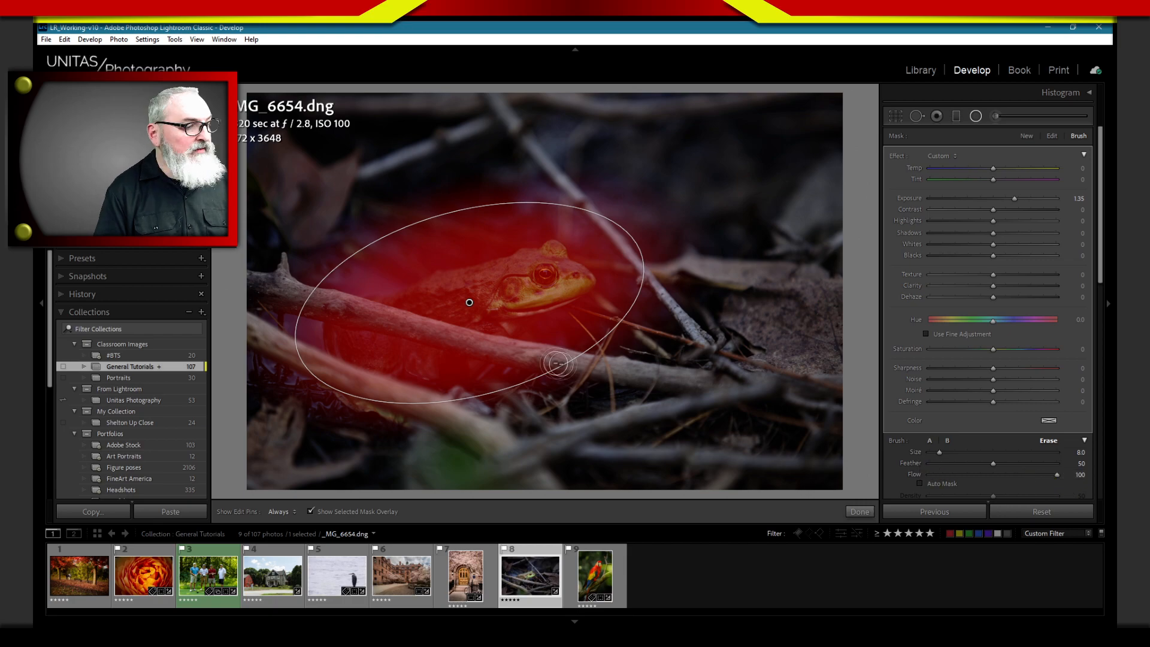
{"action": "key", "text": "h"}
{"action": "key", "text": "h"}
Erase the radial mask along the branch in front of the frog at size 8.0 and flow 100, and finish the edit
{"action": "left_click_drag", "start_coordinate": [433, 330], "coordinate": [299, 301]}
{"action": "mouse_move", "coordinate": [509, 346]}
{"action": "left_mouse_down"}
{"action": "mouse_move", "coordinate": [557, 357]}
{"action": "mouse_move", "coordinate": [567, 376]}
{"action": "left_mouse_up"}
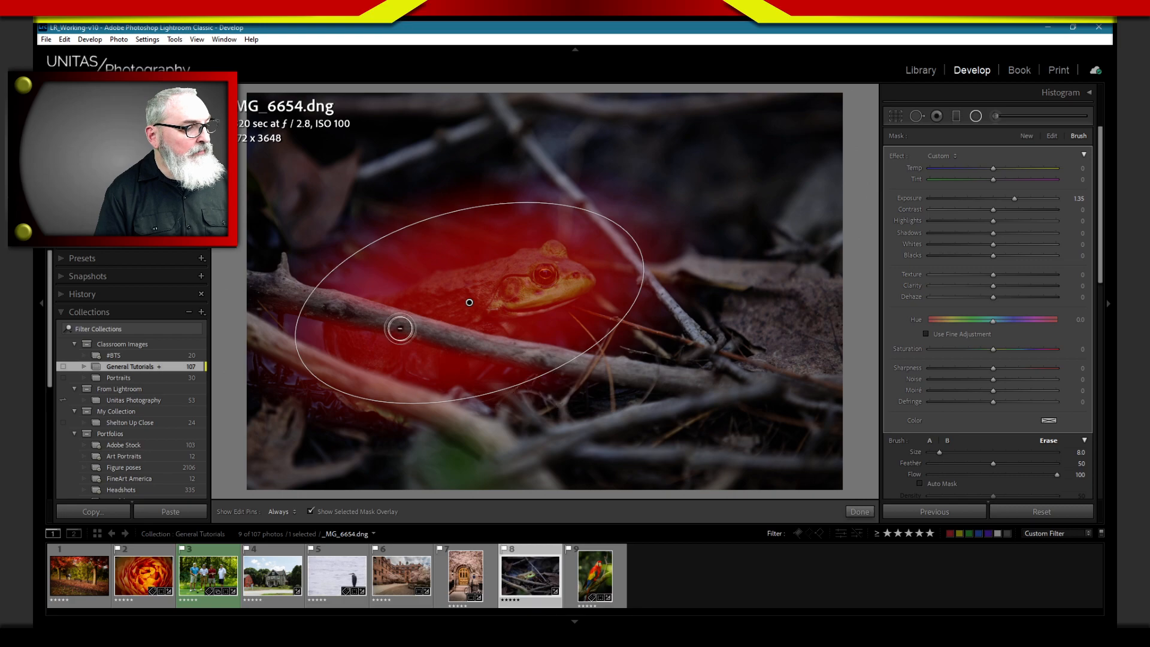
{"action": "mouse_move", "coordinate": [392, 324]}
{"action": "left_mouse_down"}
{"action": "mouse_move", "coordinate": [301, 306]}
{"action": "mouse_move", "coordinate": [393, 327]}
{"action": "left_mouse_up"}
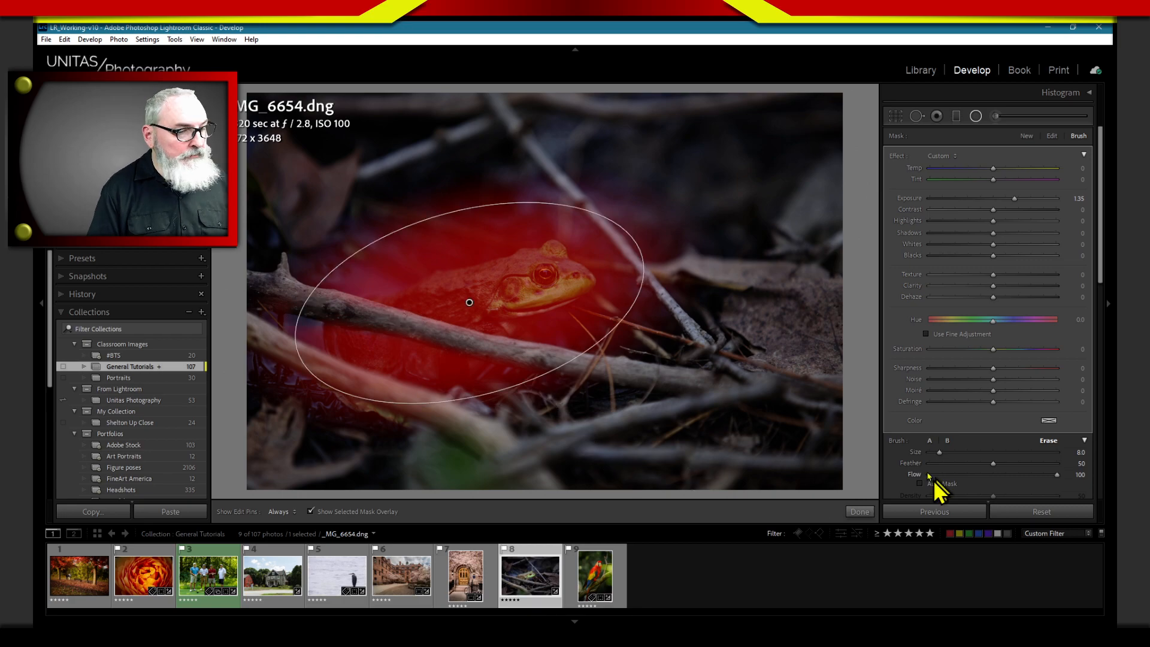
{"action": "left_click", "coordinate": [866, 514]}
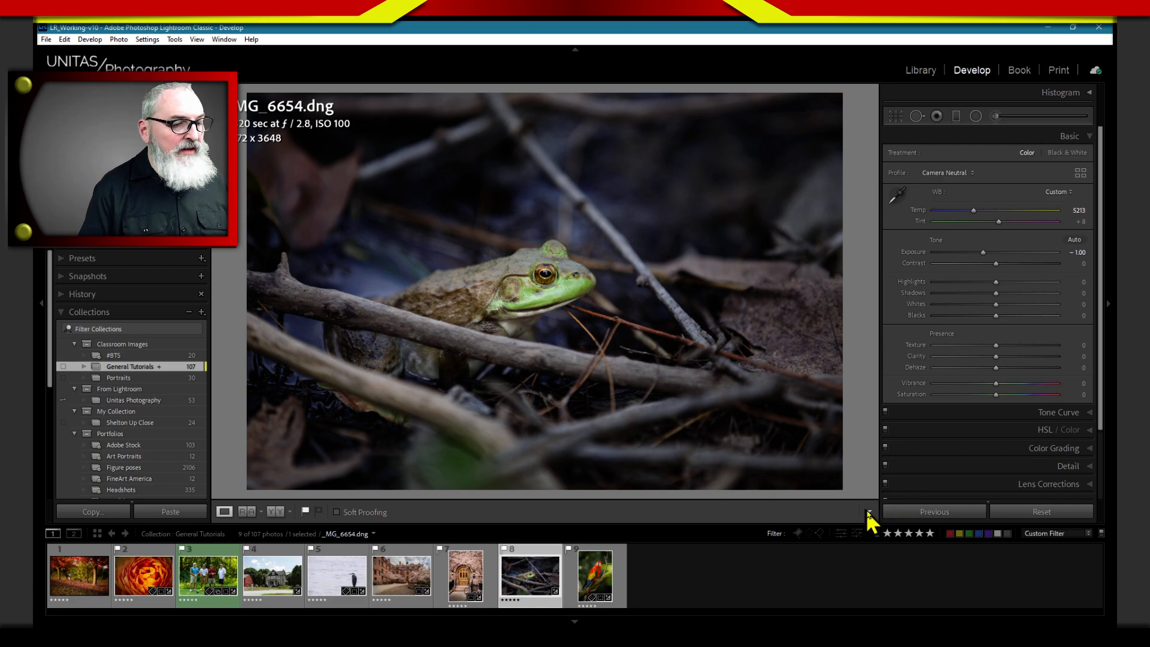
Reopen the frog's radial filter, switch it to brush editing and set the brush to erase
{"action": "left_click", "coordinate": [976, 116]}
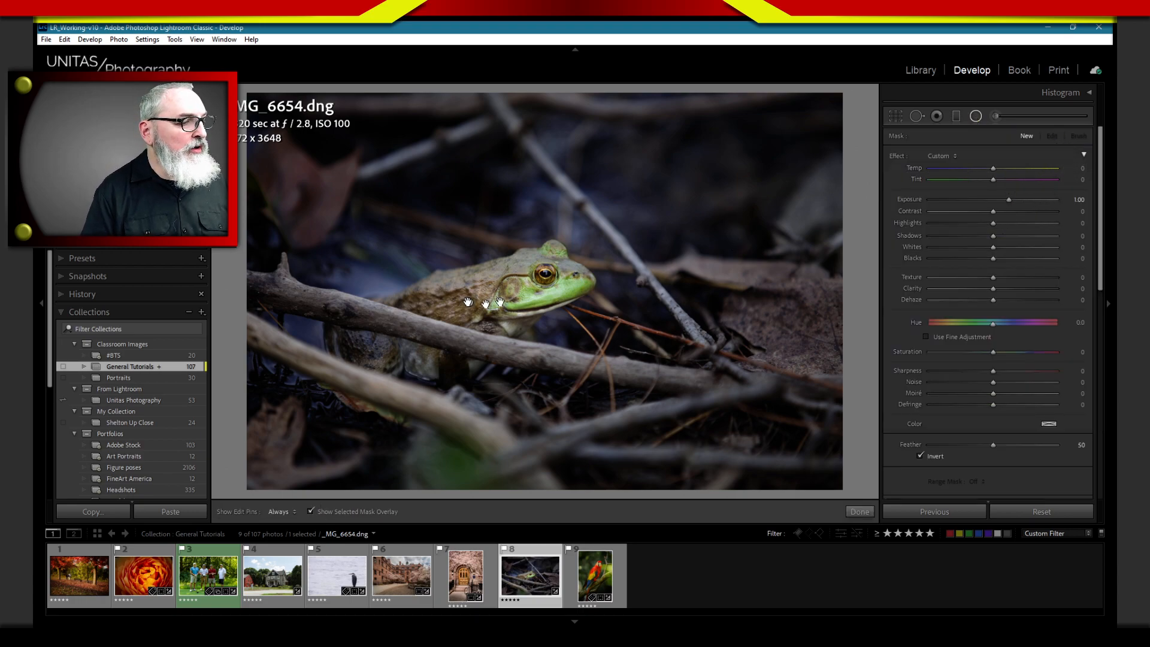
{"action": "left_click", "coordinate": [468, 302]}
{"action": "left_click", "coordinate": [1079, 137]}
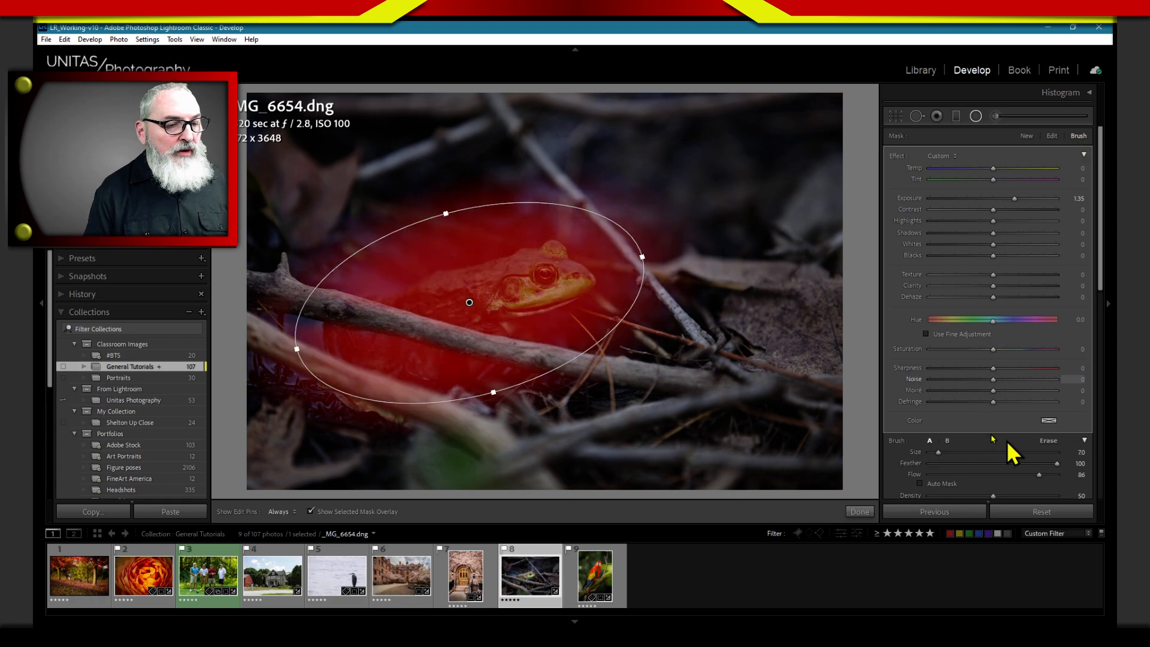
{"action": "left_click", "coordinate": [1050, 441]}
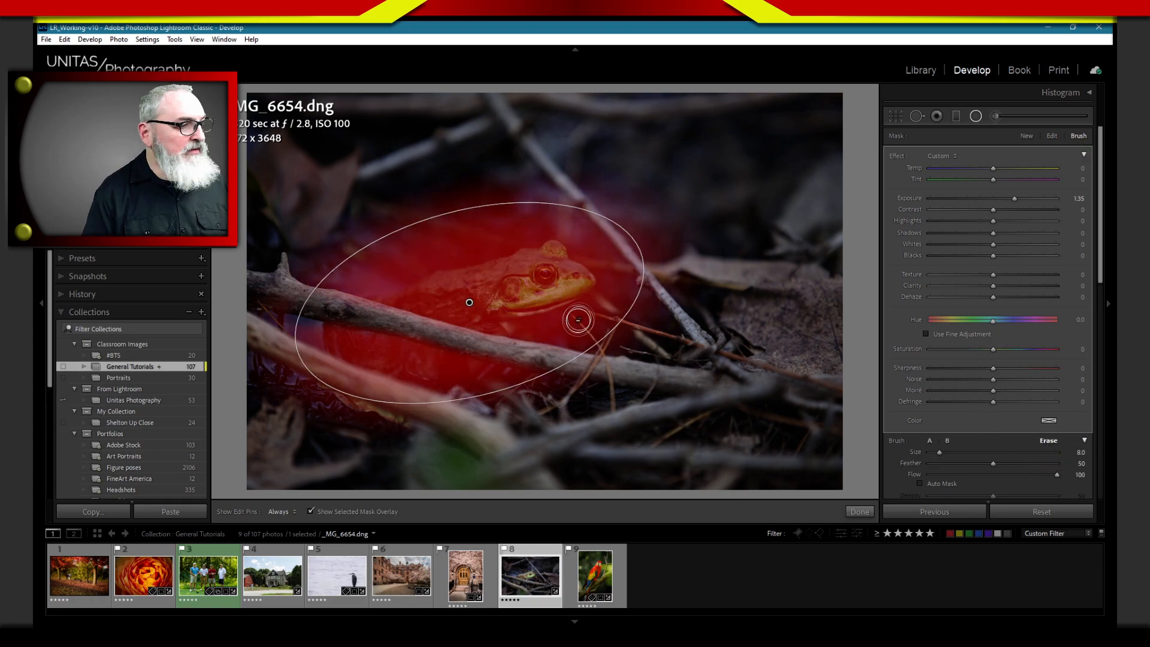
Hide the edit pins, erase the radial mask from the background above and behind the frog at size 8.0, and finish the edit
{"action": "key", "text": "h"}
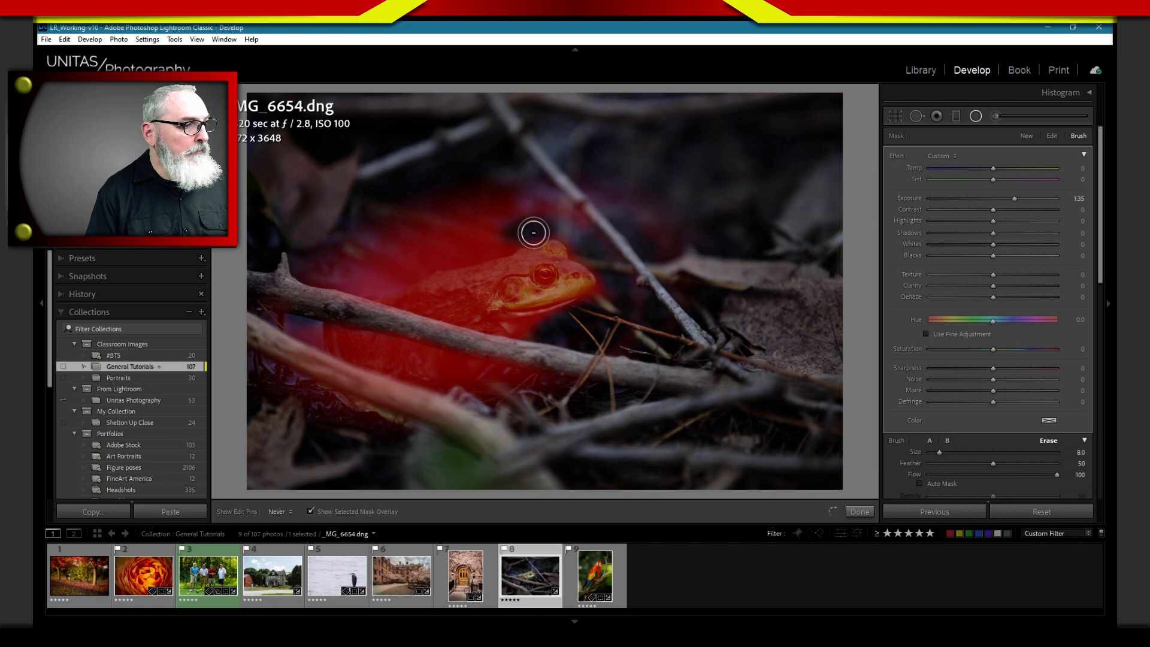
{"action": "mouse_move", "coordinate": [377, 279]}
{"action": "left_mouse_down"}
{"action": "mouse_move", "coordinate": [562, 205]}
{"action": "mouse_move", "coordinate": [341, 279]}
{"action": "mouse_move", "coordinate": [552, 197]}
{"action": "mouse_move", "coordinate": [488, 199]}
{"action": "mouse_move", "coordinate": [303, 248]}
{"action": "left_mouse_up"}
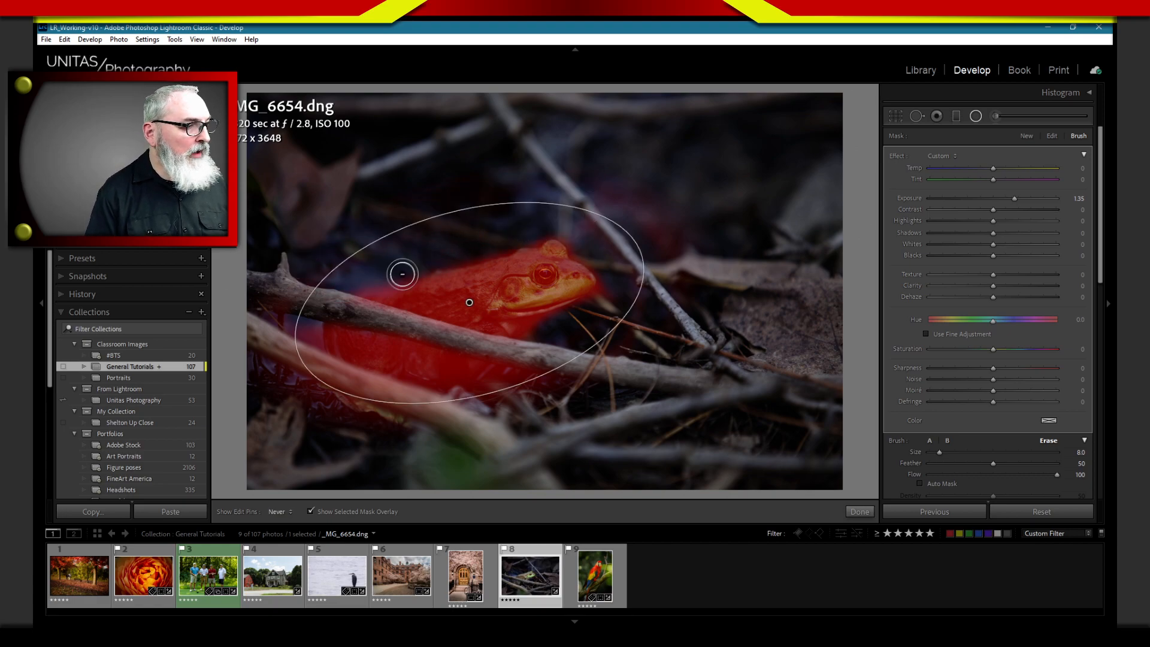
{"action": "key", "text": "h"}
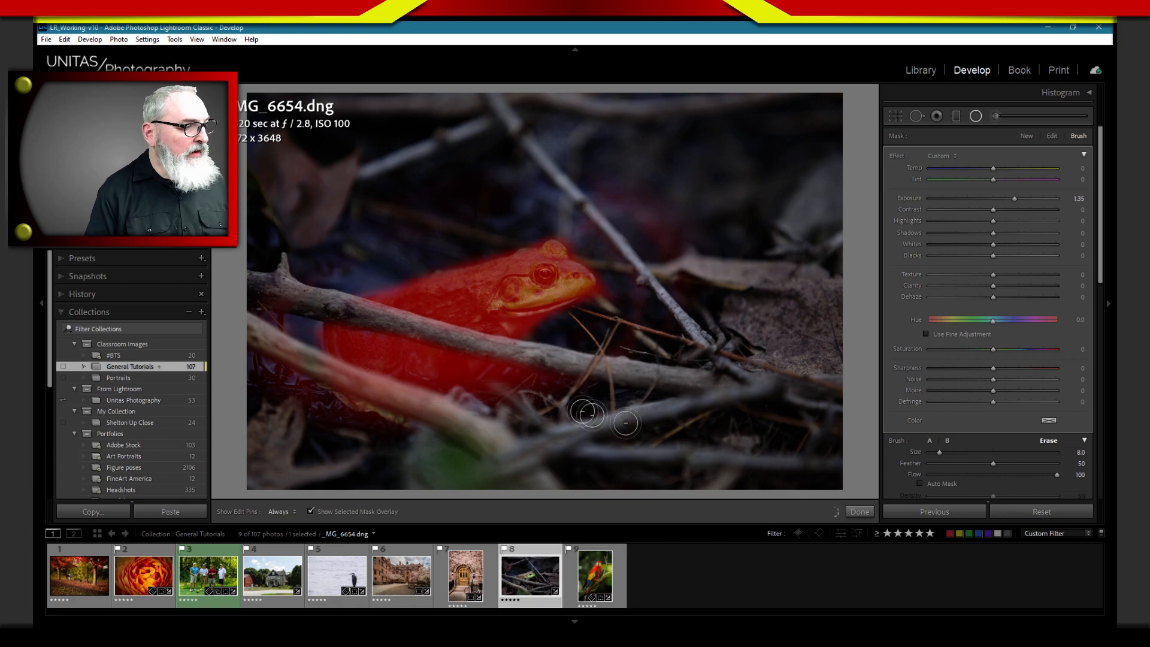
{"action": "left_click", "coordinate": [859, 513]}
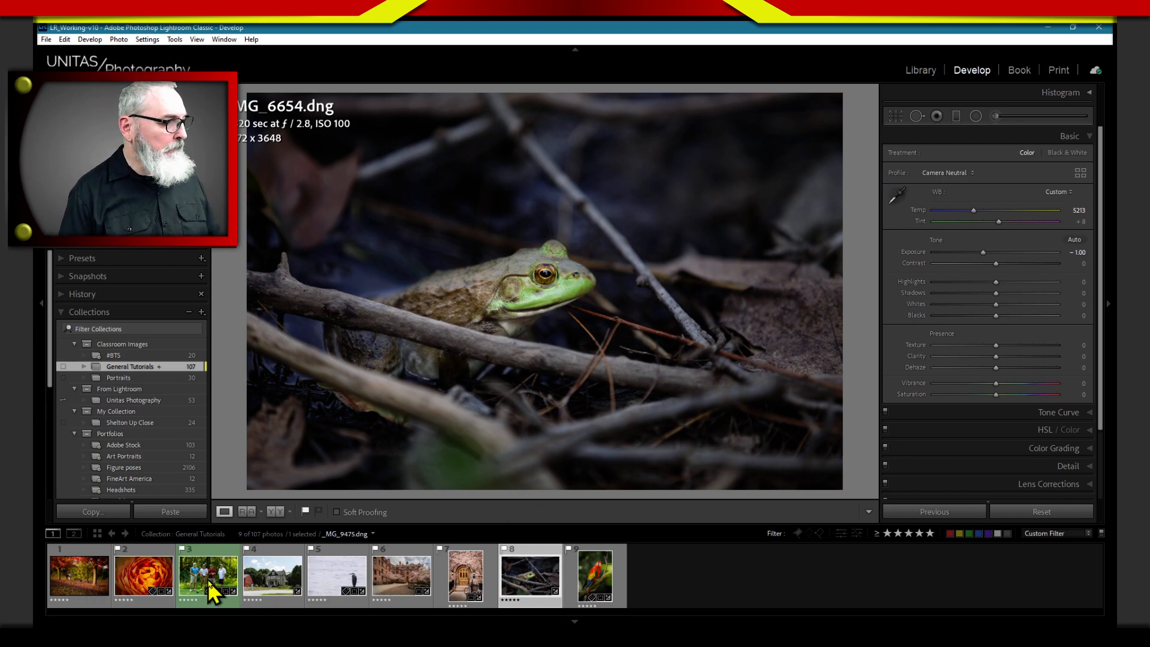
Compare the orange flower photo _MG_0083 before and after its edits, and locate the same photo in the Library grid
{"action": "left_click", "coordinate": [153, 586]}
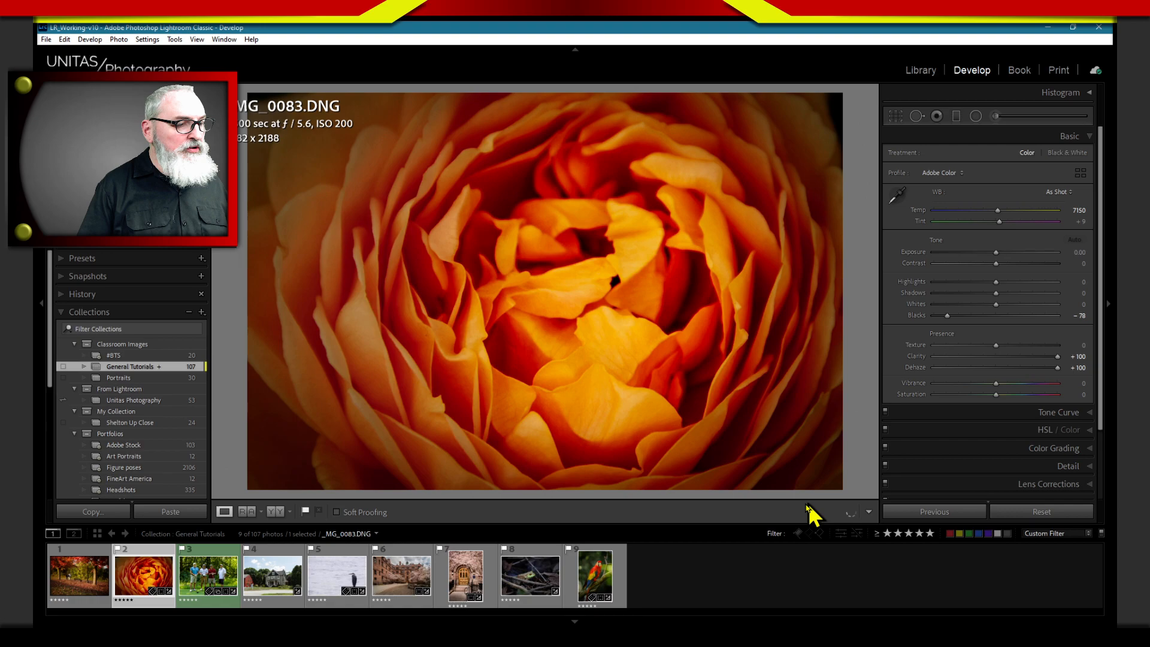
{"action": "key", "text": "y"}
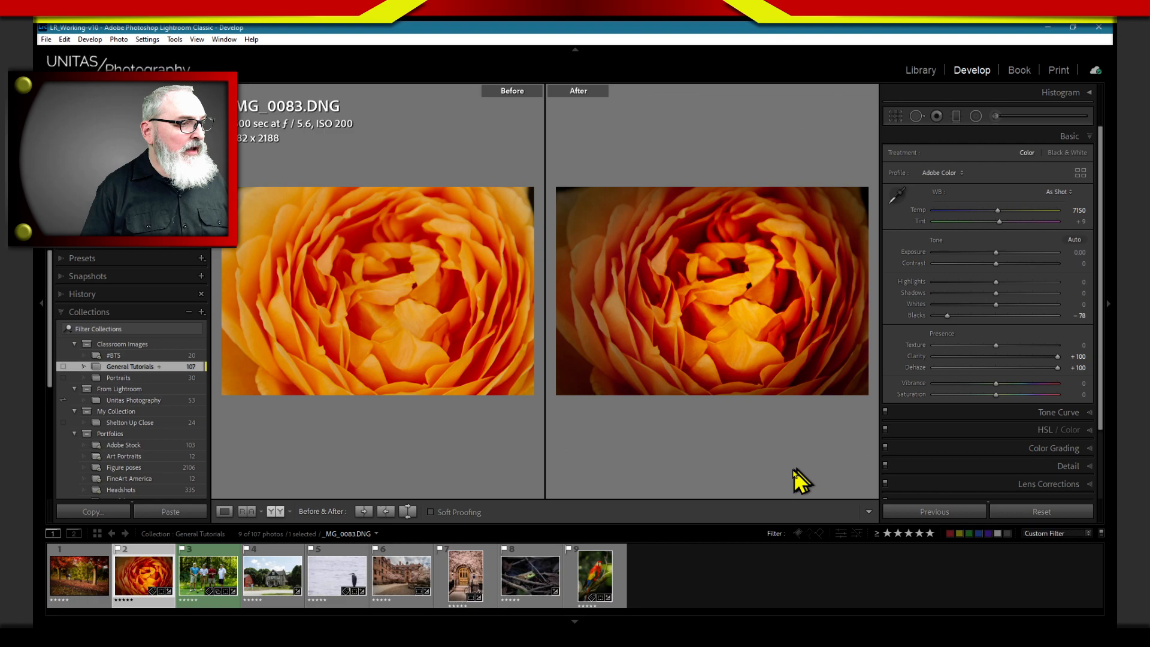
{"action": "key", "text": "Tab"}
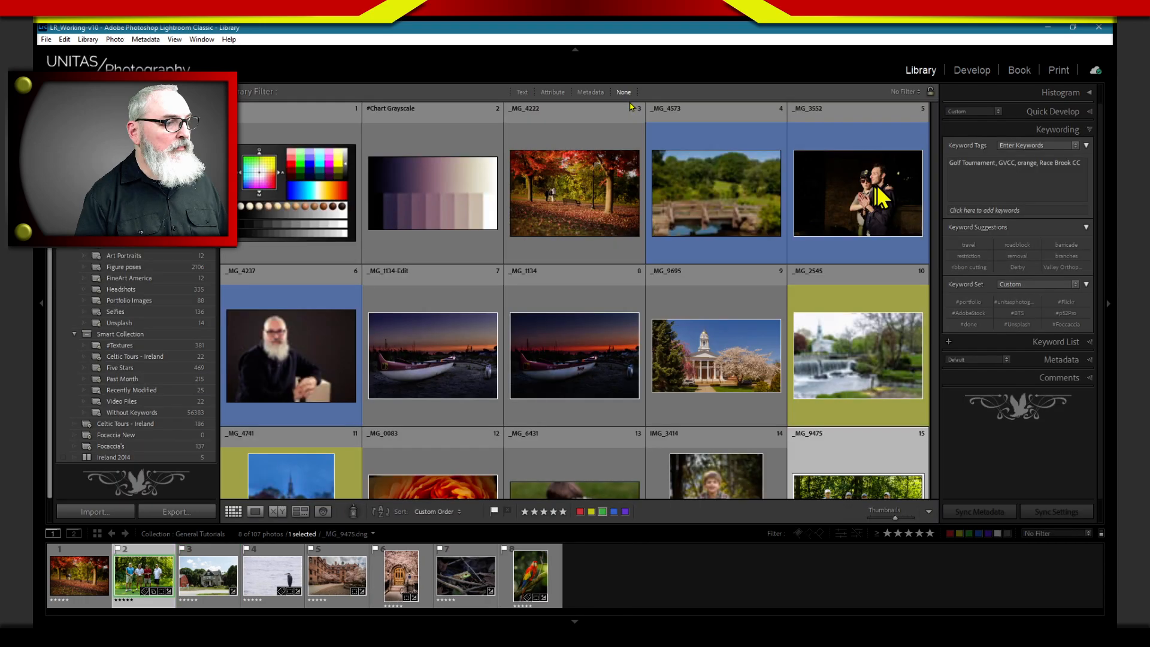
{"action": "scroll", "coordinate": [915, 178], "scroll_direction": "down", "scroll_amount": 3}
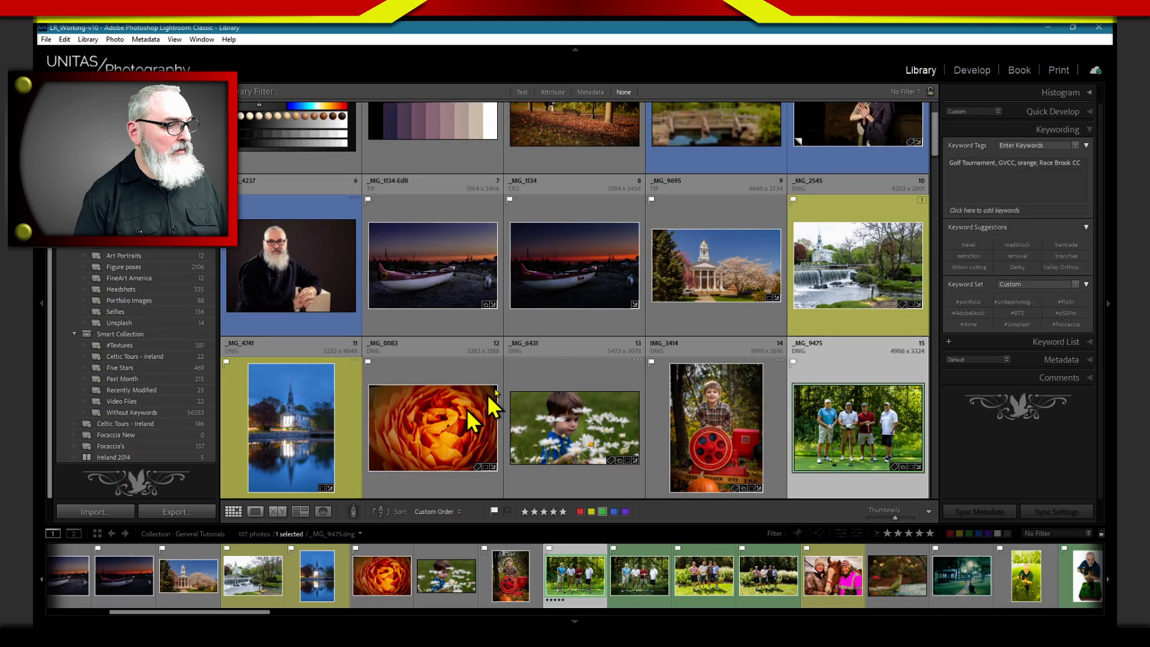
{"action": "left_click", "coordinate": [467, 408]}
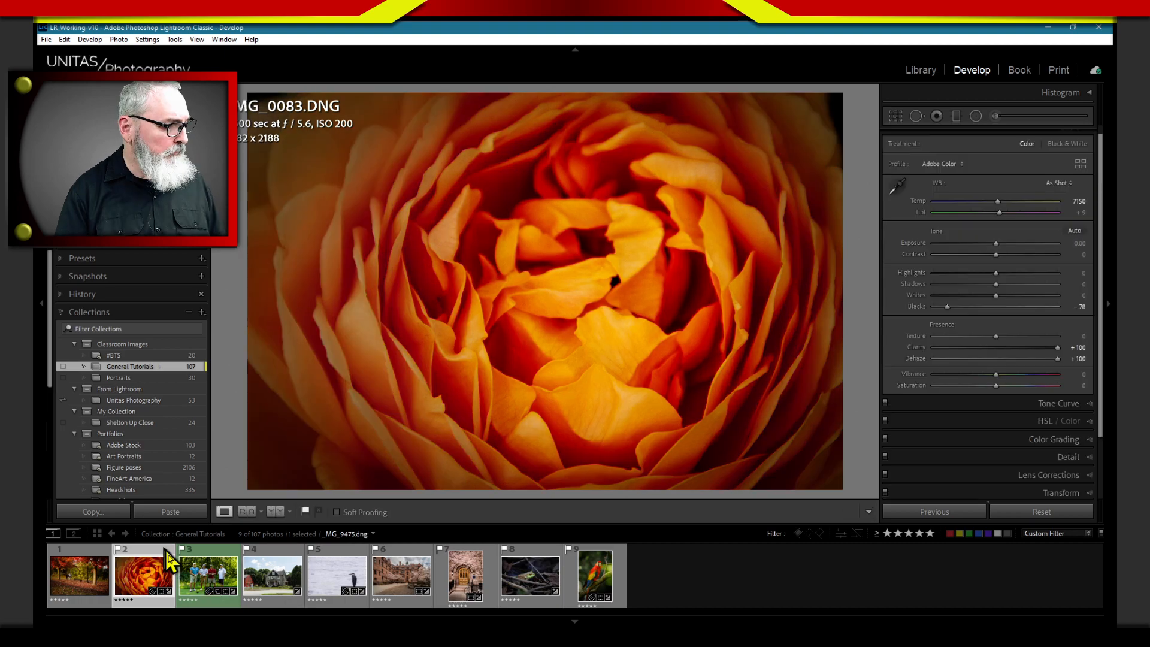
Draw a small radial filter over the face of the red-shirted golfer in _MG_9475, and switch to the Graduated Filter
{"action": "left_click", "coordinate": [193, 576]}
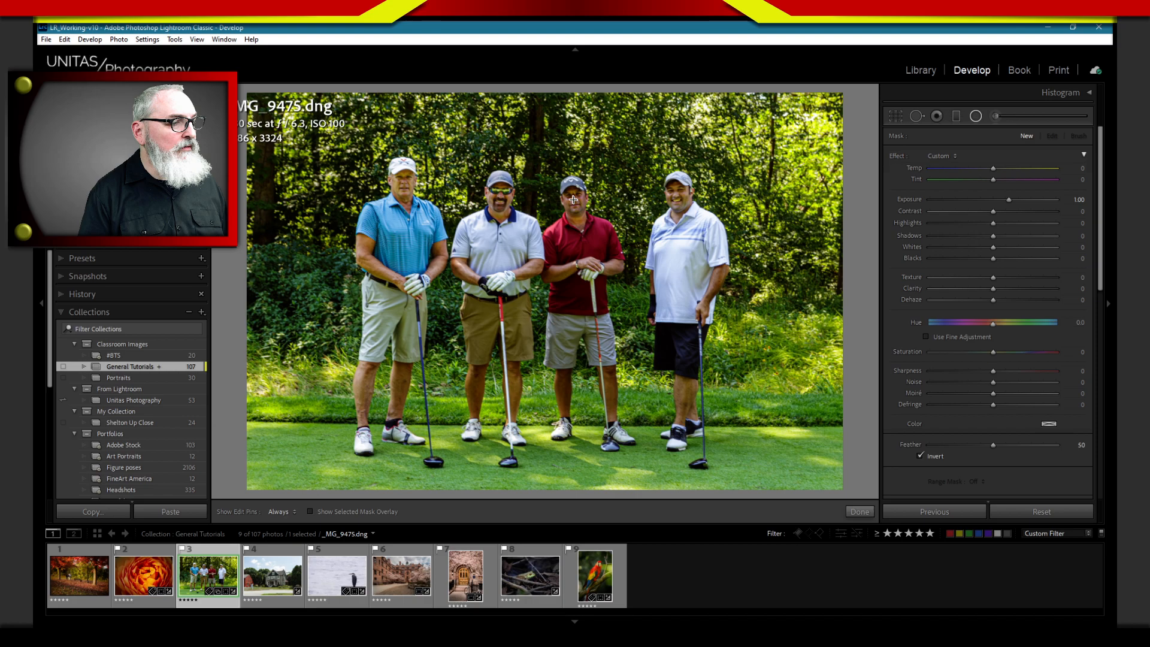
{"action": "left_click_drag", "start_coordinate": [573, 200], "coordinate": [595, 229]}
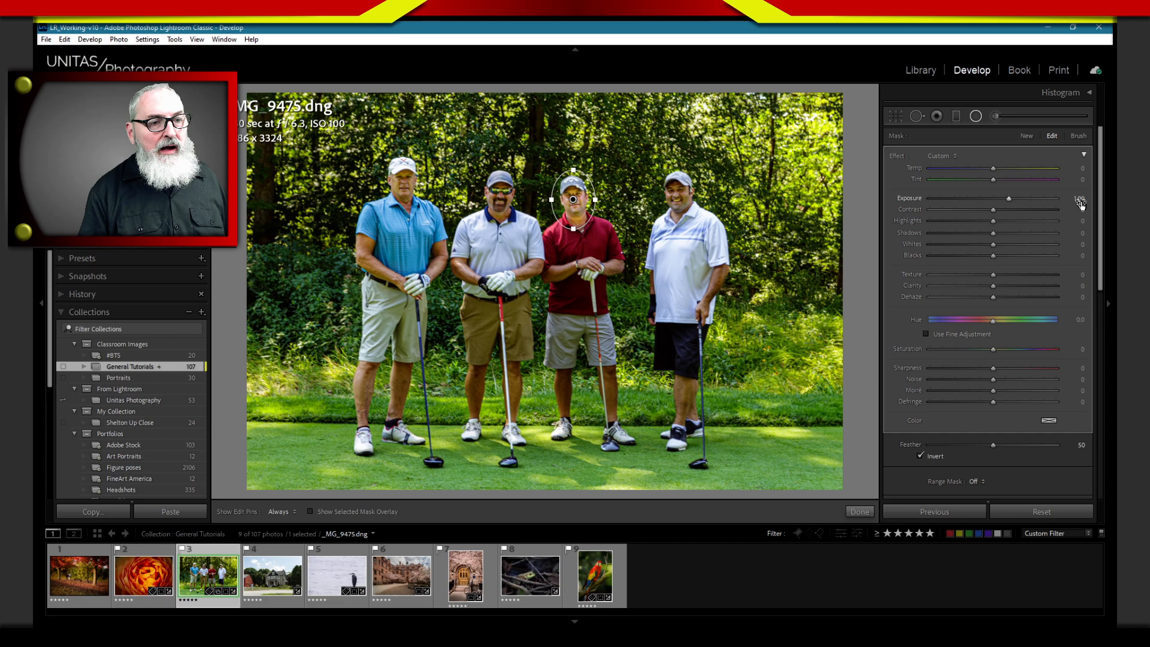
{"action": "key", "text": "m"}
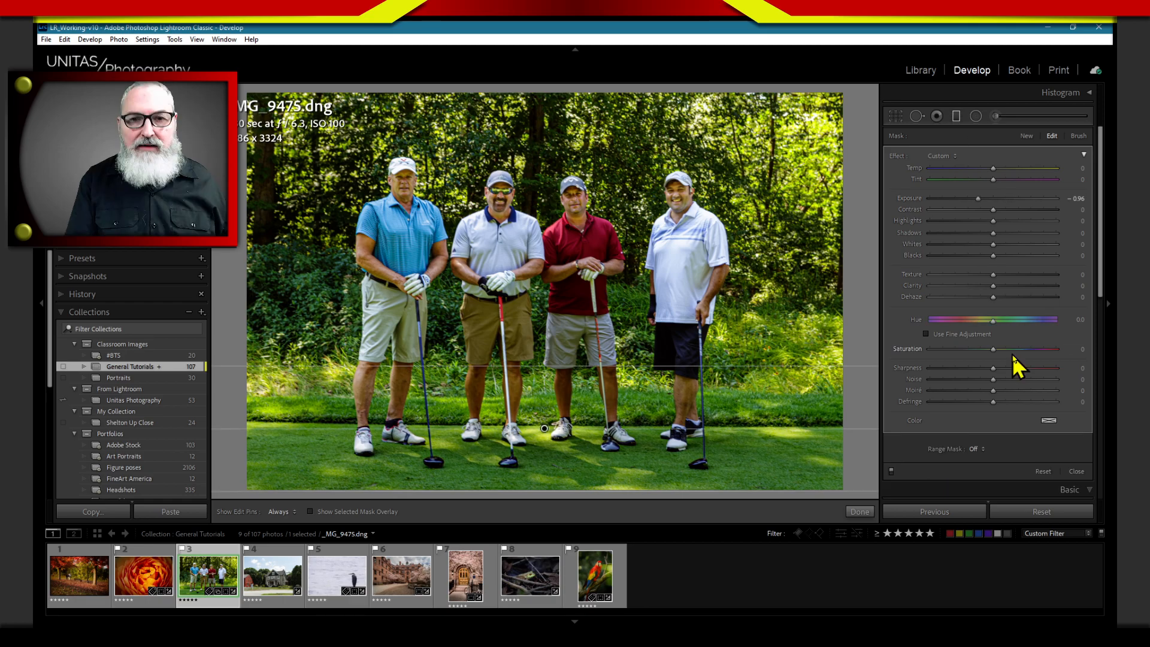
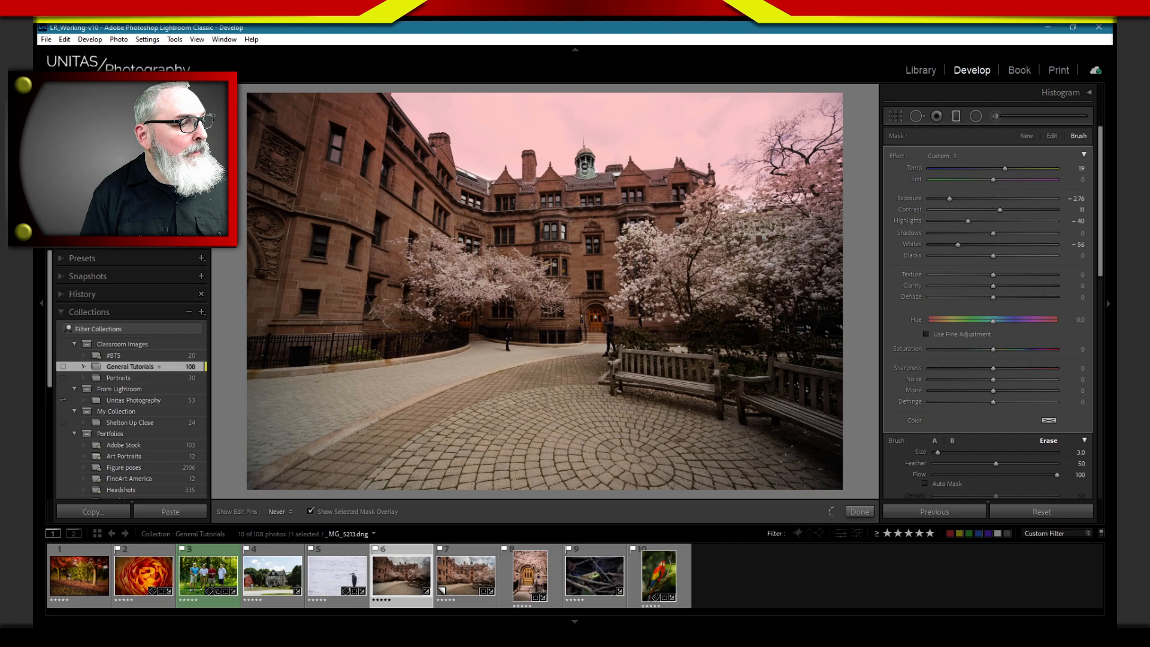
Show the edit pins of the graduated filter over the pink sky in the courtyard photo _MG_5213
{"action": "key", "text": "h"}
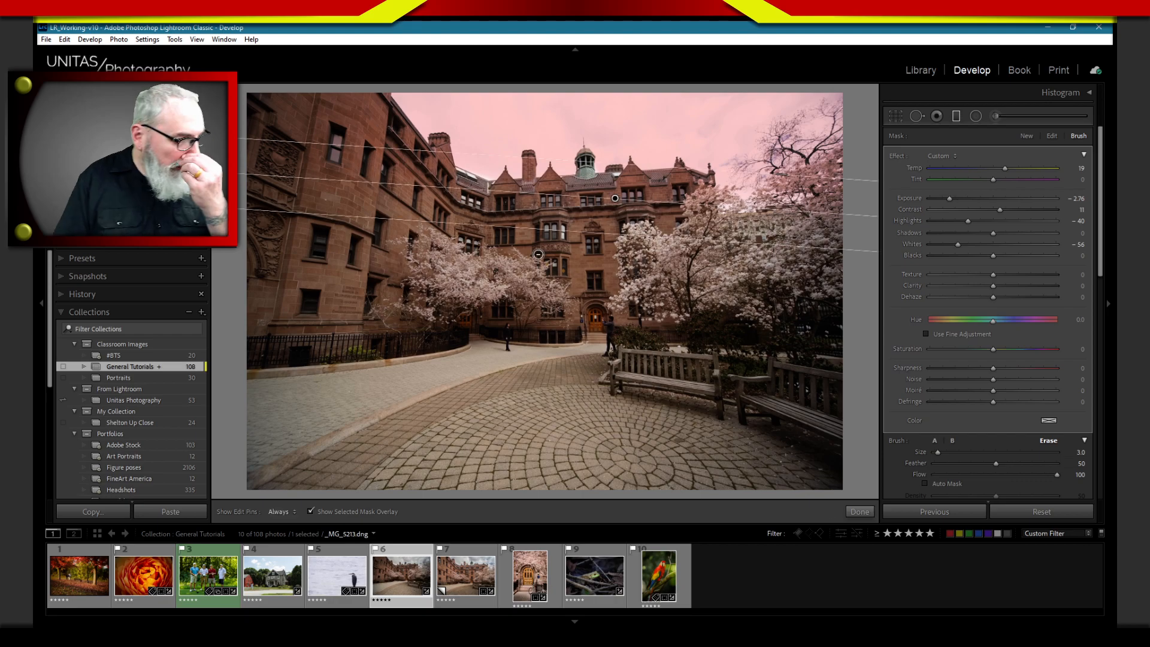